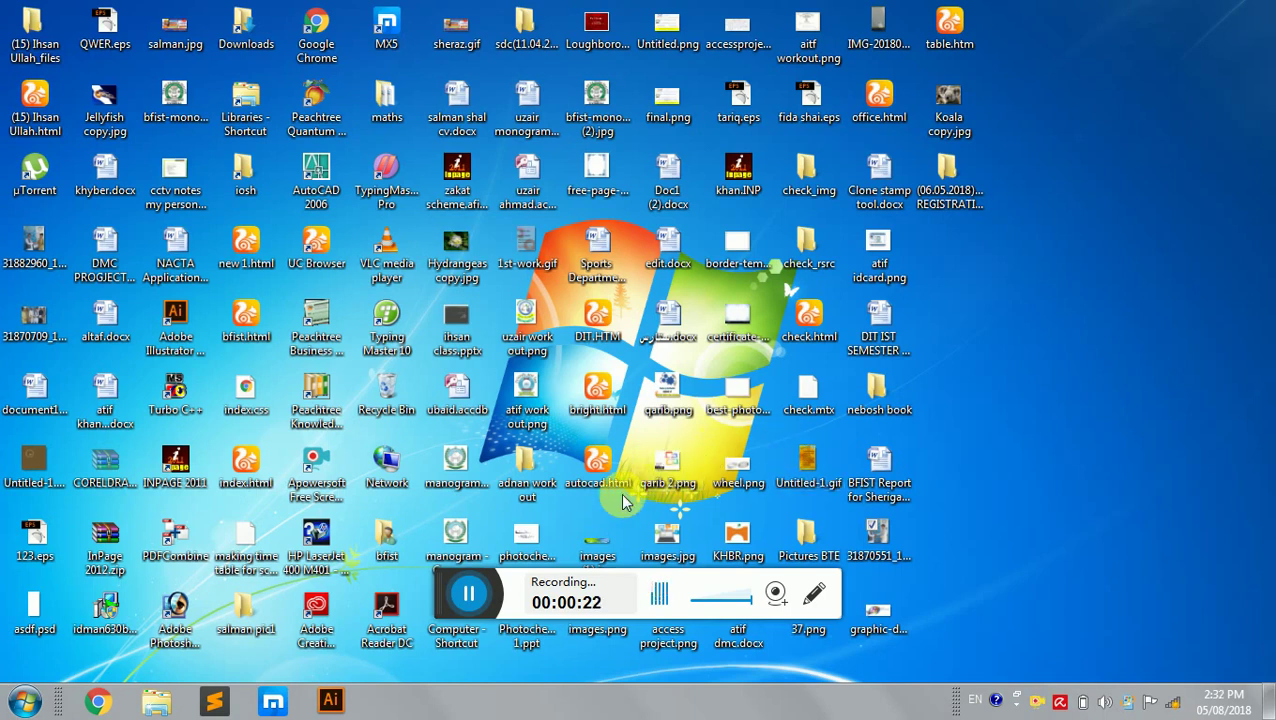
# Launch PowerPoint by running 'powerpnt' from the Windows Run dialog
pyautogui.press('super+r')
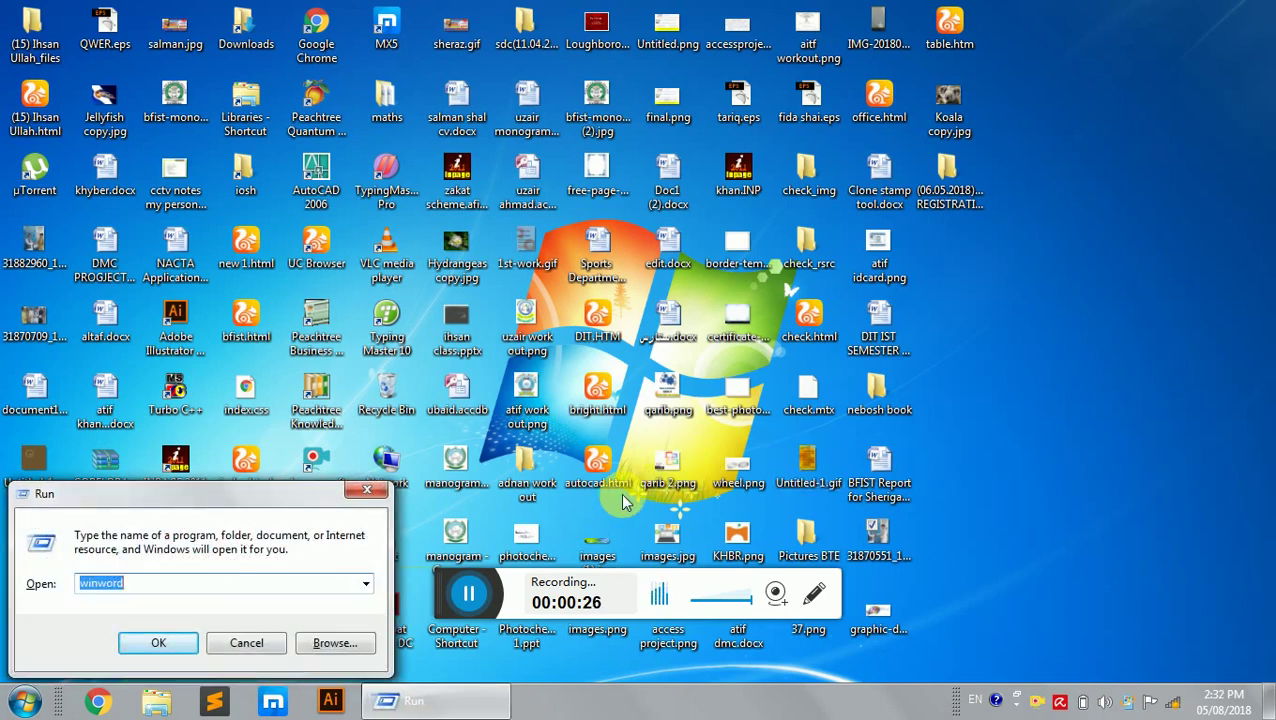
pyautogui.write('po')
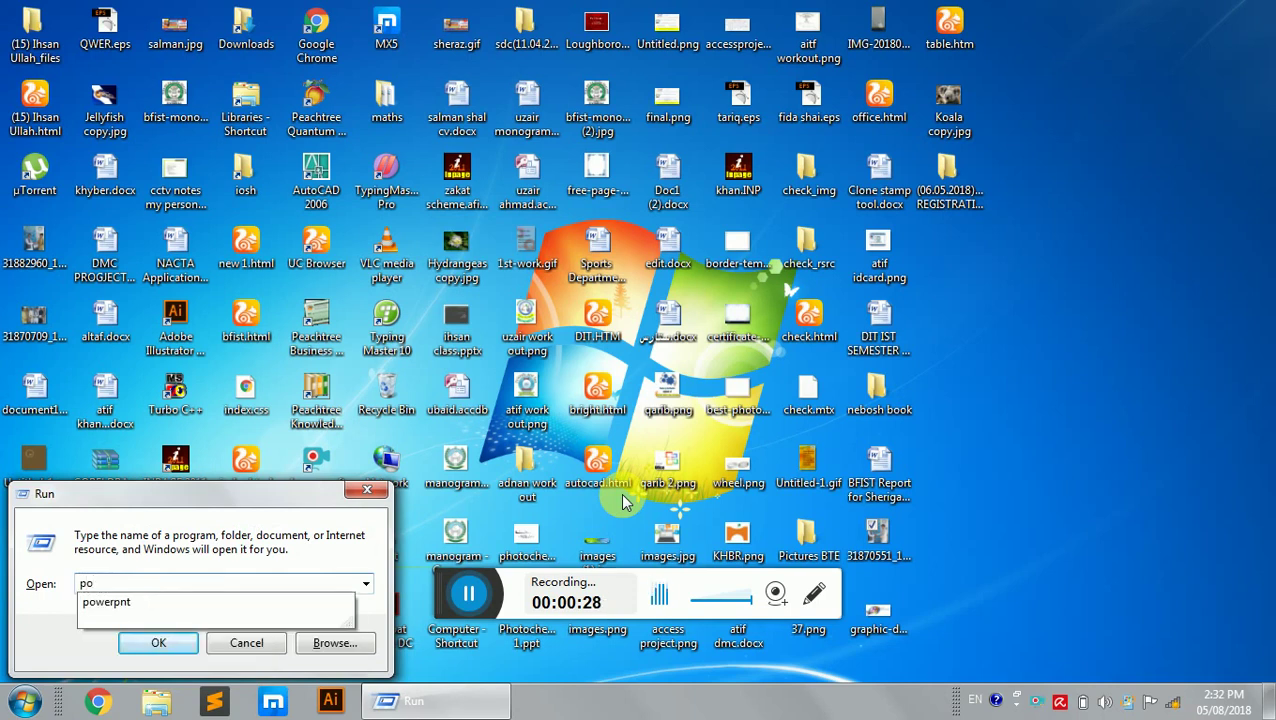
pyautogui.write('werpnt')
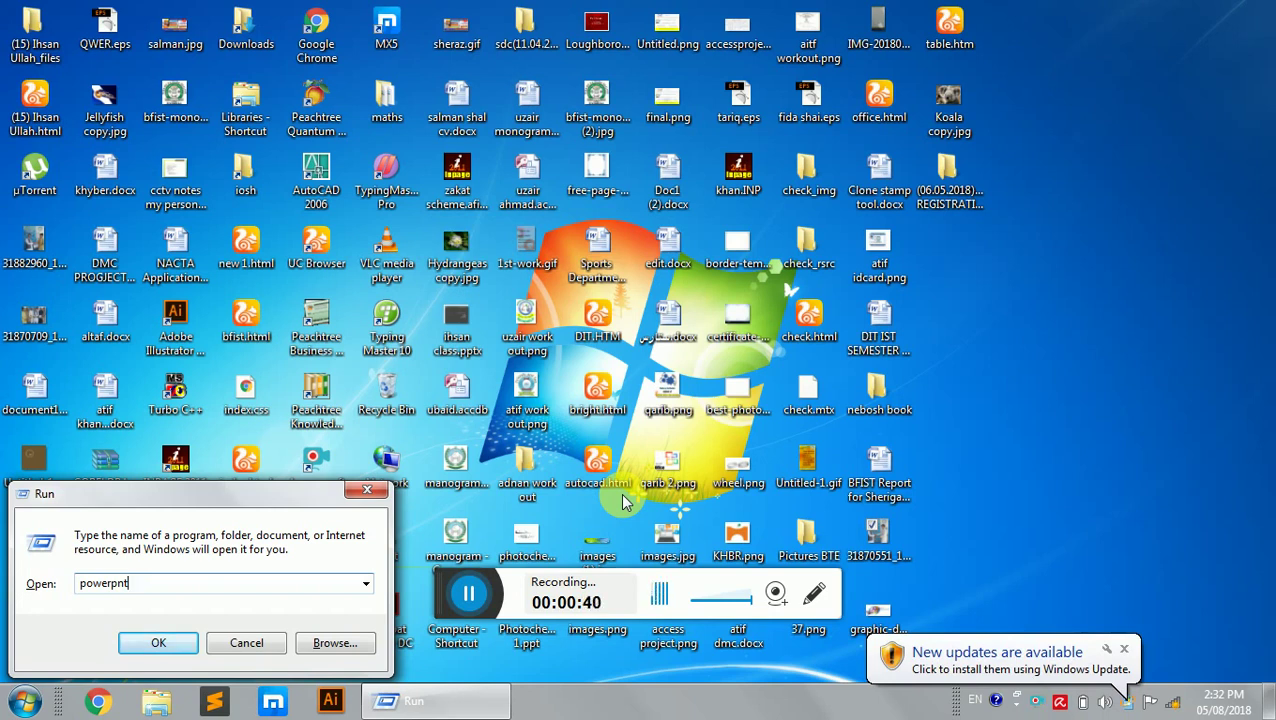
pyautogui.press('Return')
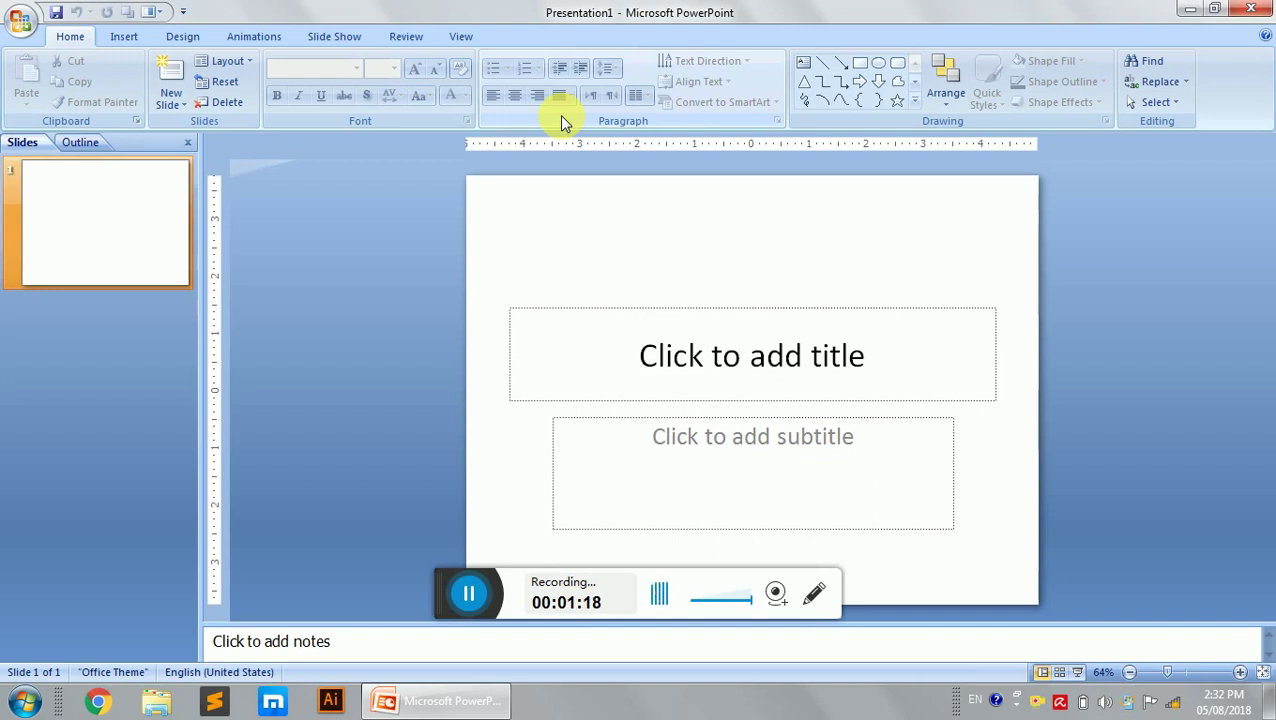
# Wait for the blank Presentation1 with its empty title slide to load
pyautogui.click(470, 595)
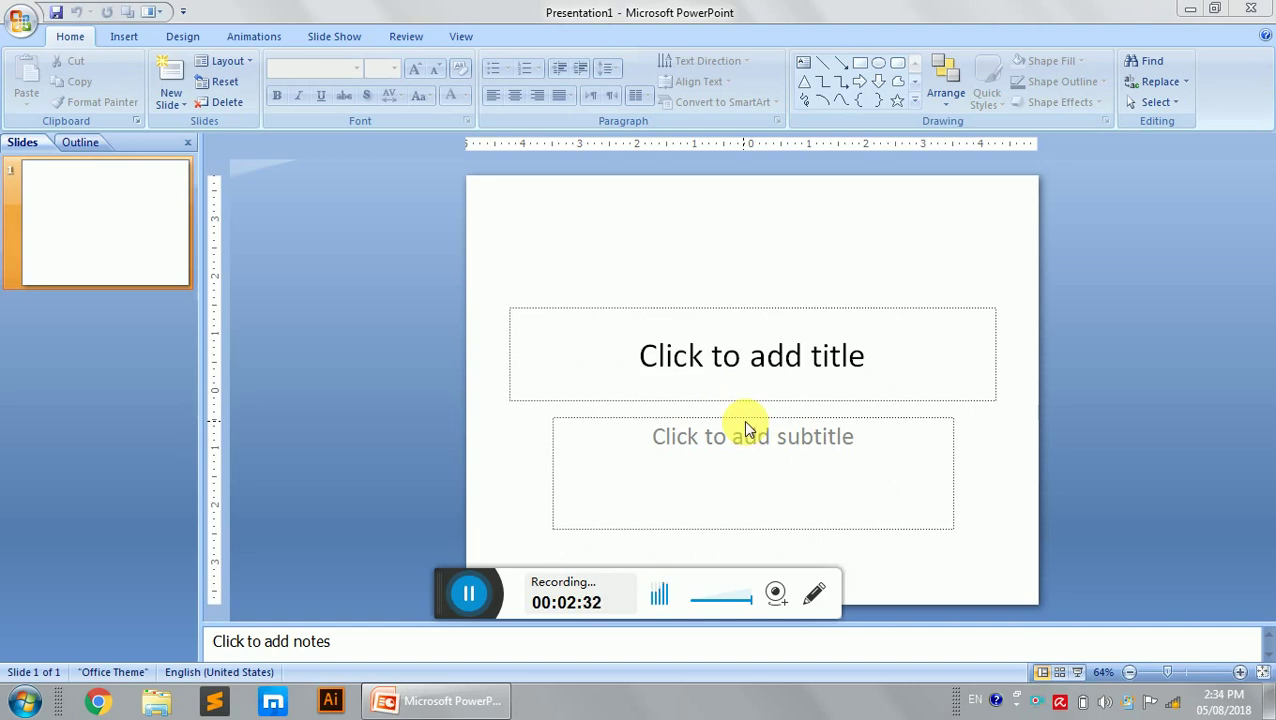
pyautogui.click(24, 24)
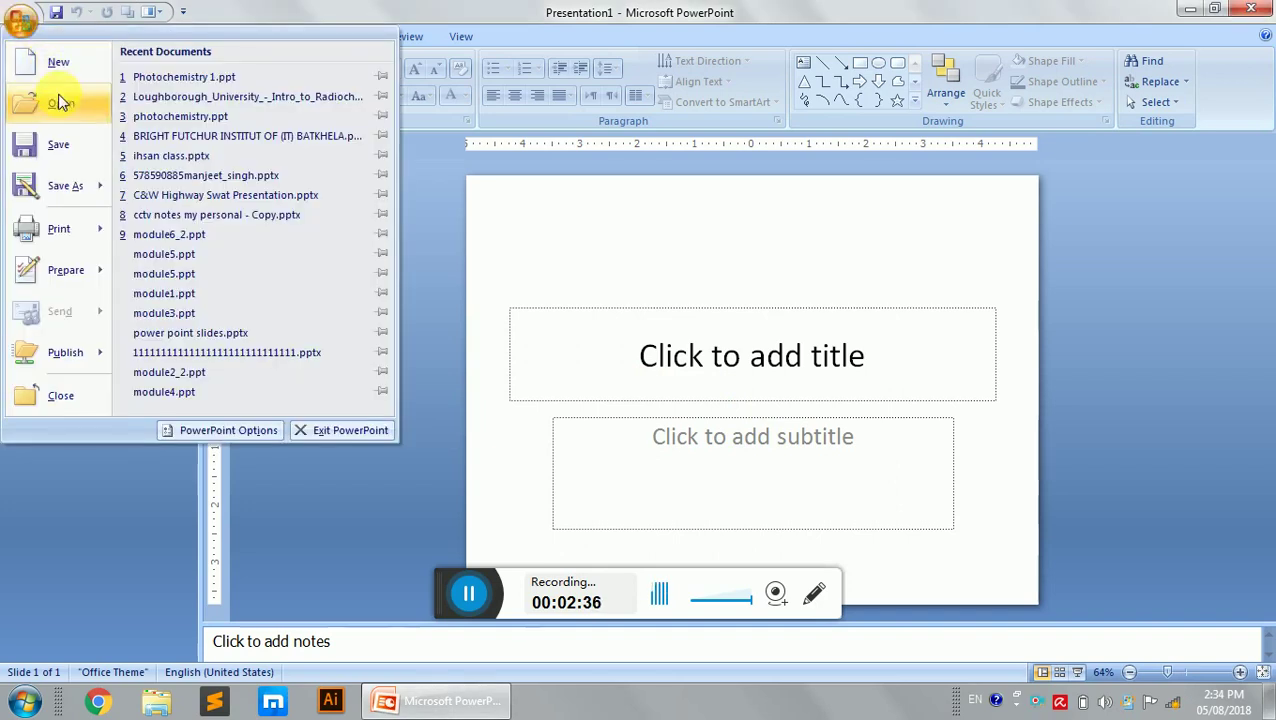
pyautogui.moveTo(58, 229)
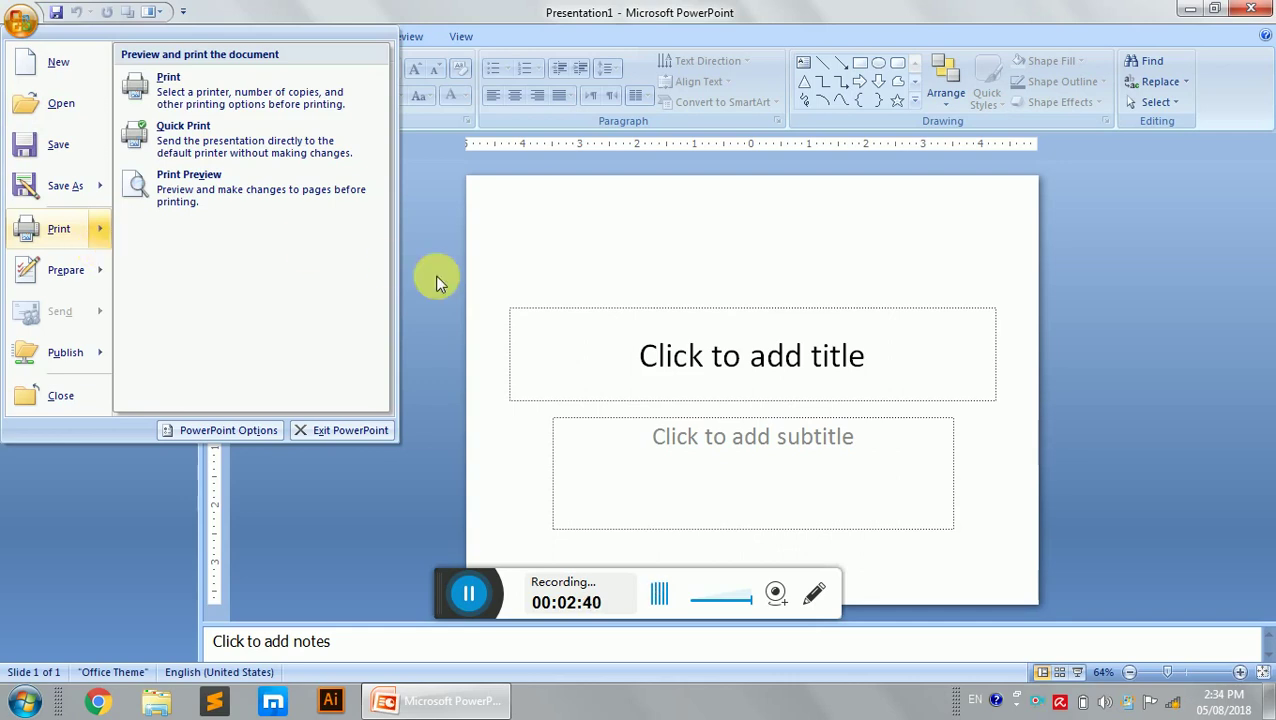
pyautogui.click(531, 259)
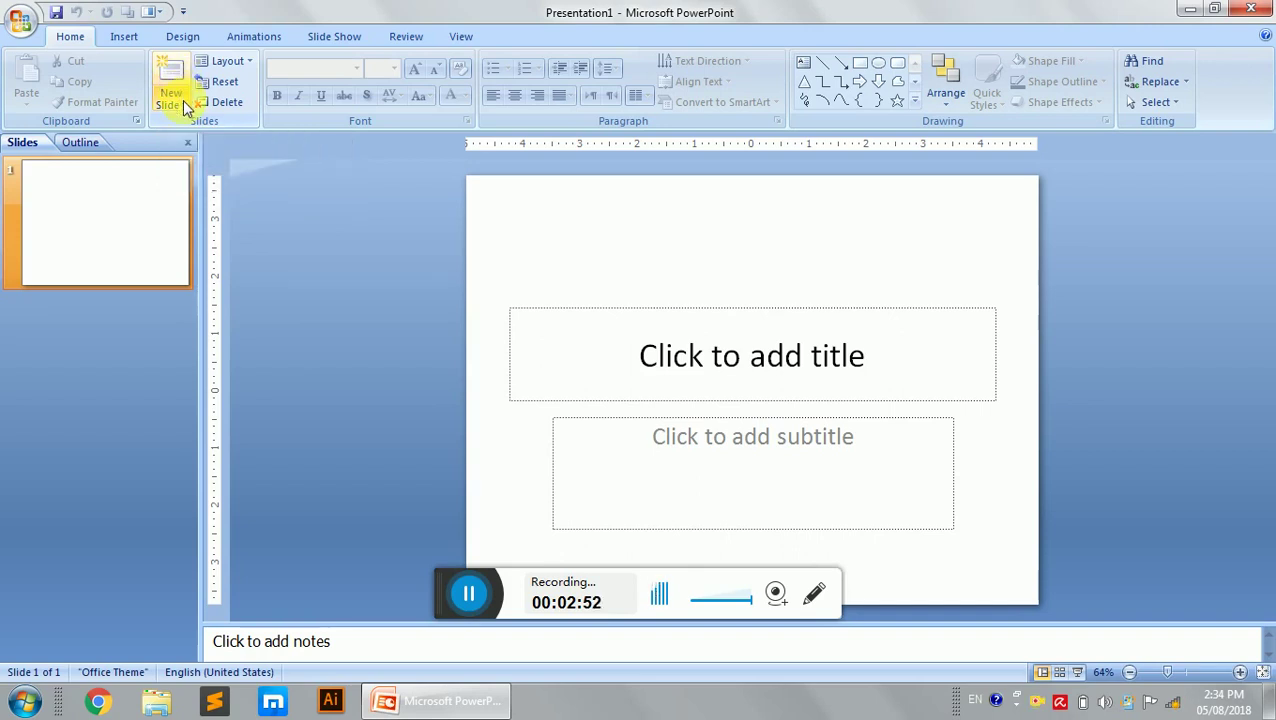
# Insert a new slide 2 using the Content with Caption layout
pyautogui.click(184, 107)
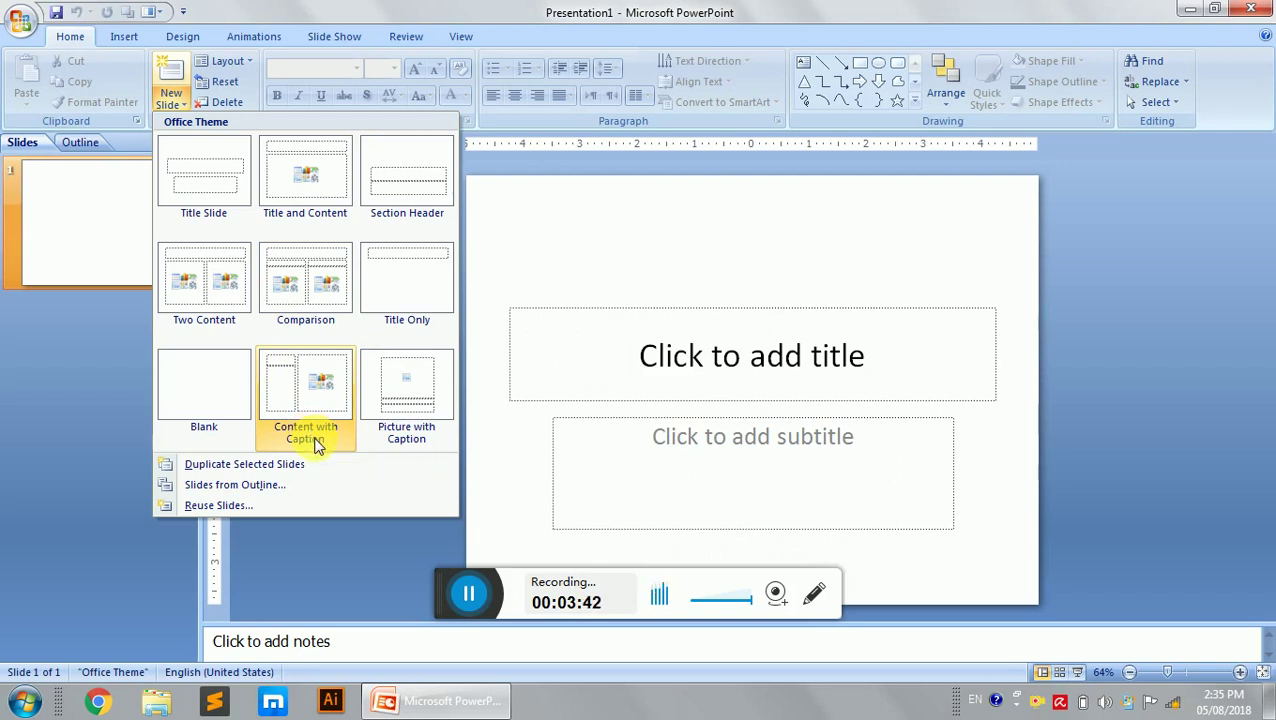
pyautogui.click(315, 415)
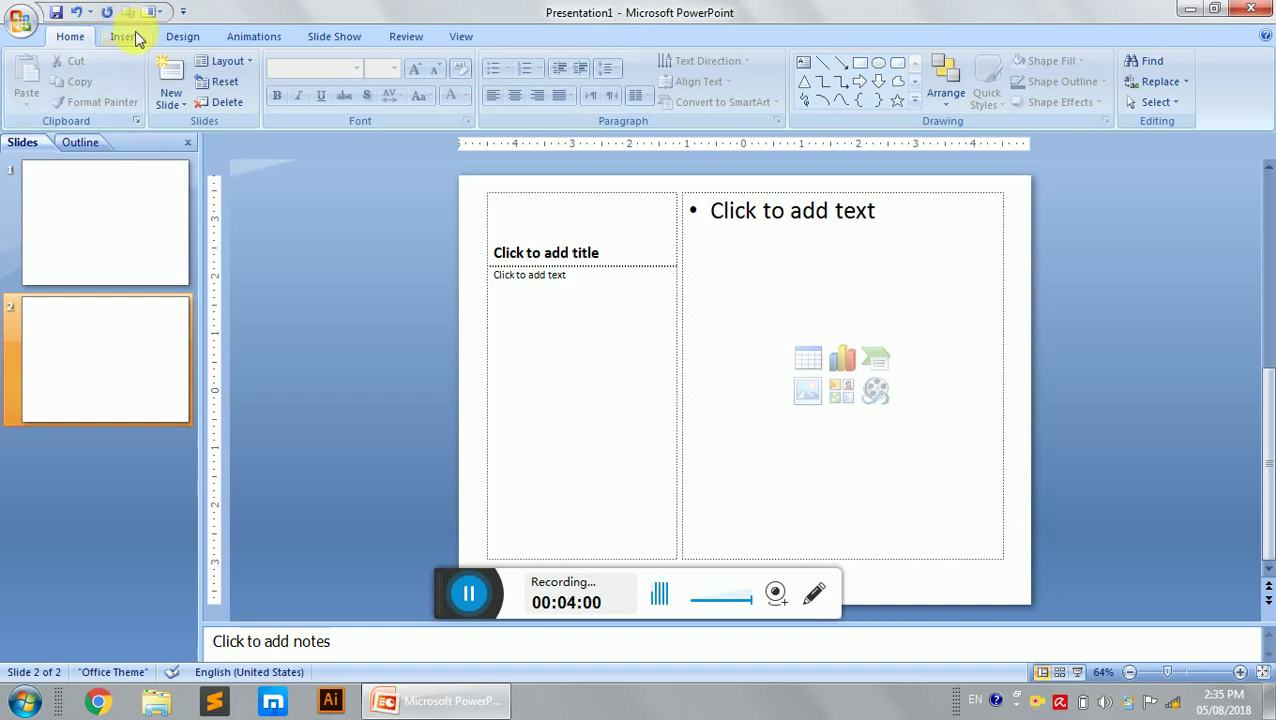
# Duplicate the Content with Caption layout into slides 3, 4 and 5 after slide 2
pyautogui.click(85, 212)
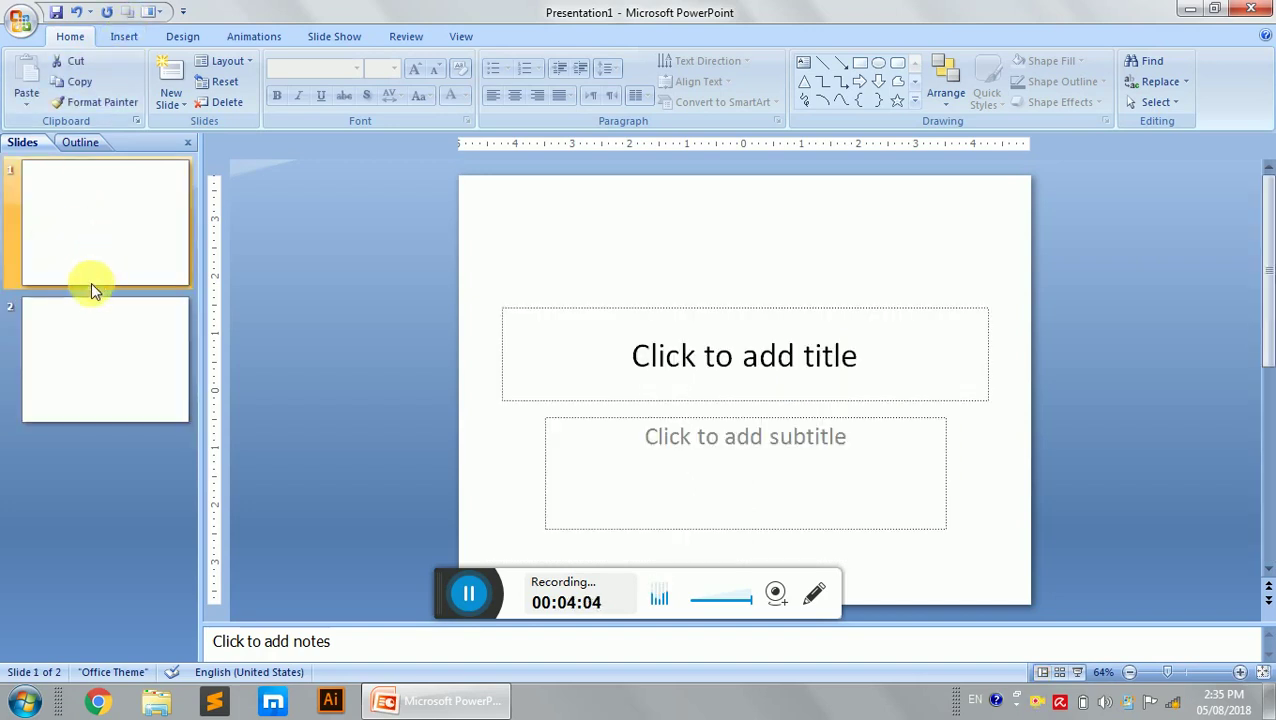
pyautogui.click(80, 340)
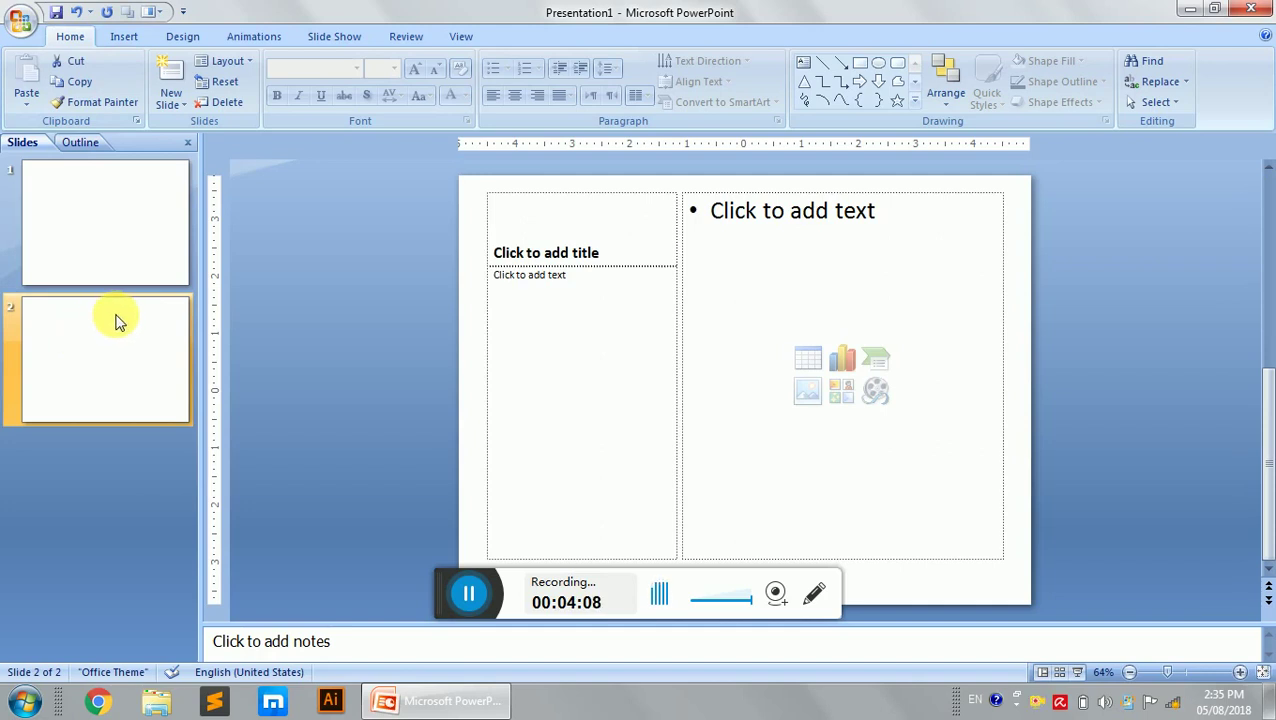
pyautogui.press('Return')
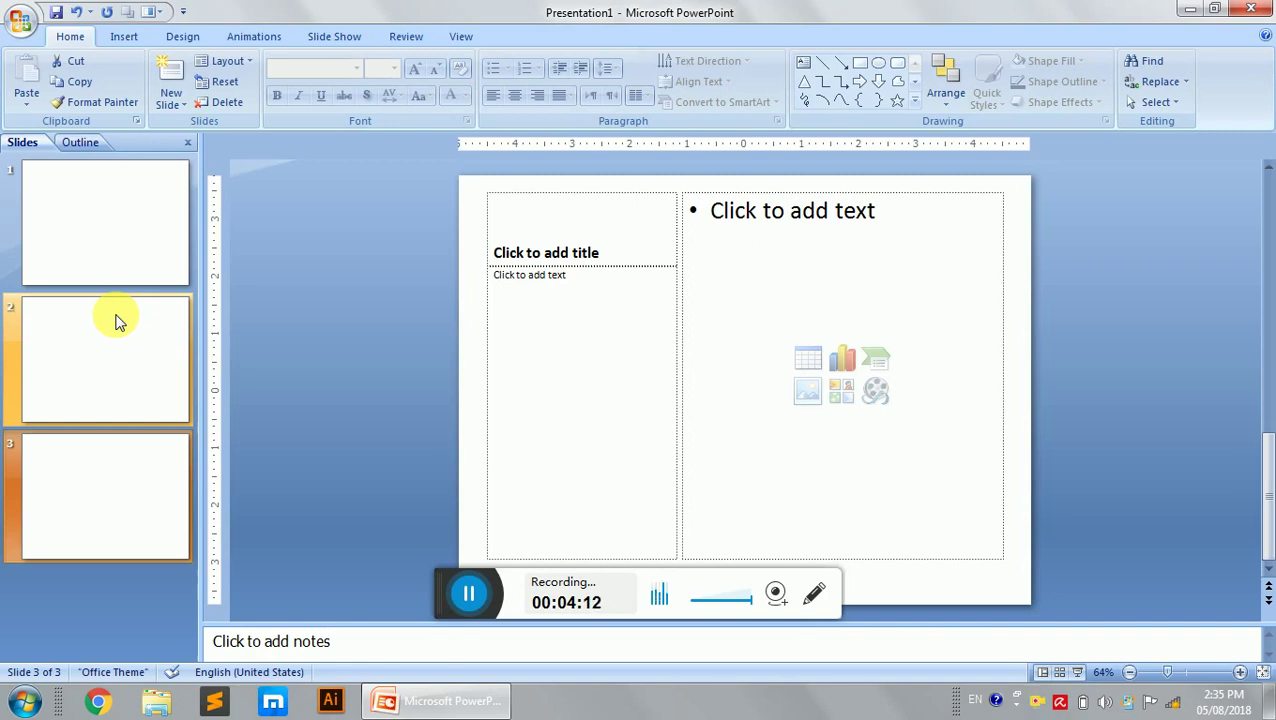
pyautogui.press('Return')
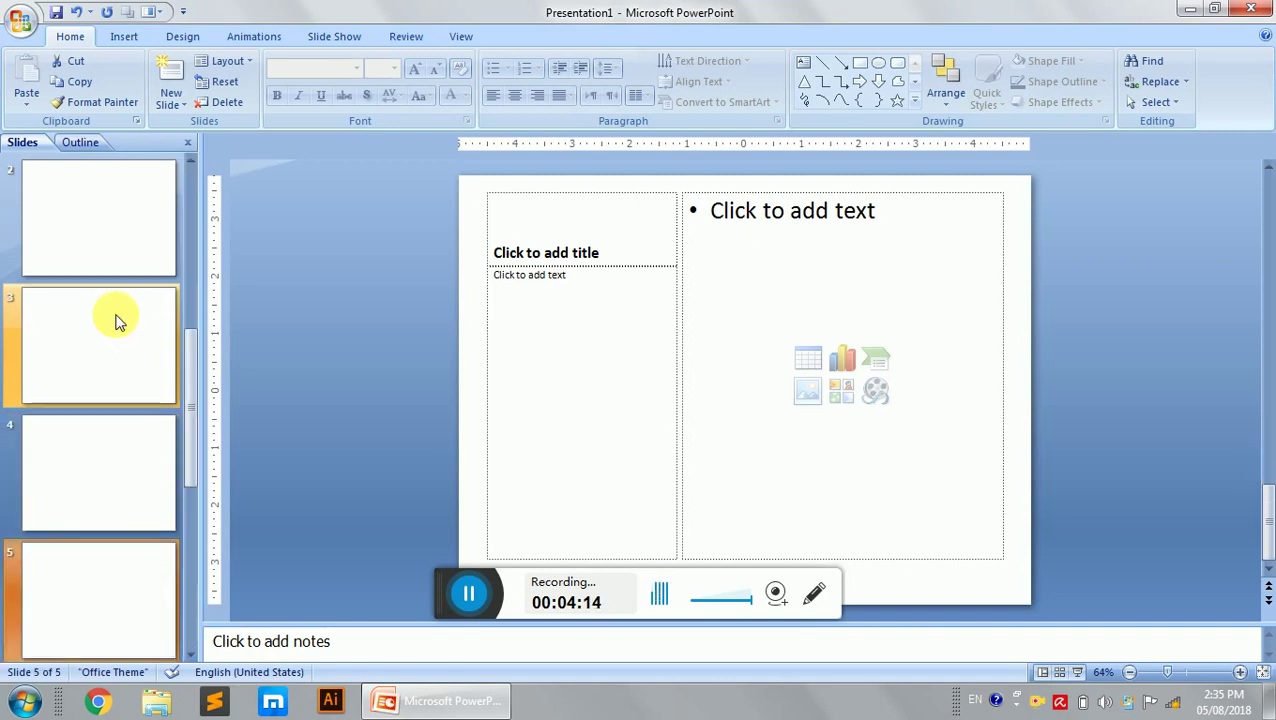
pyautogui.press('Return')
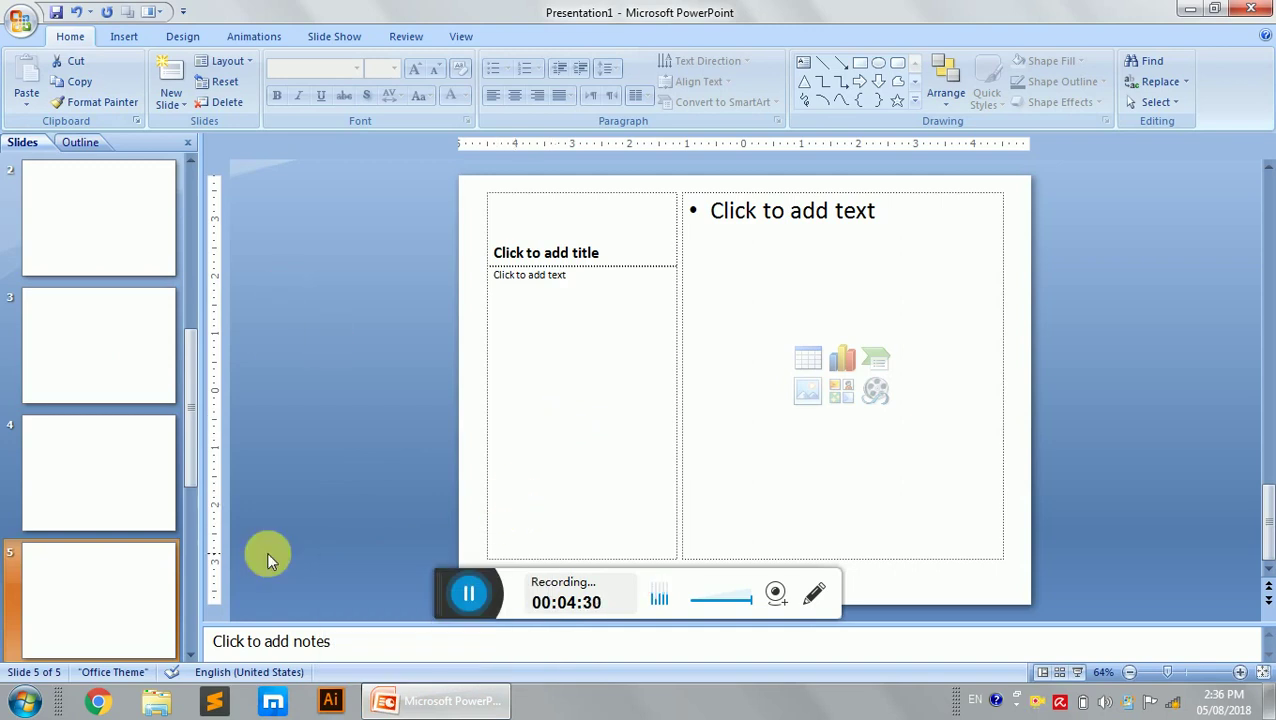
pyautogui.click(468, 596)
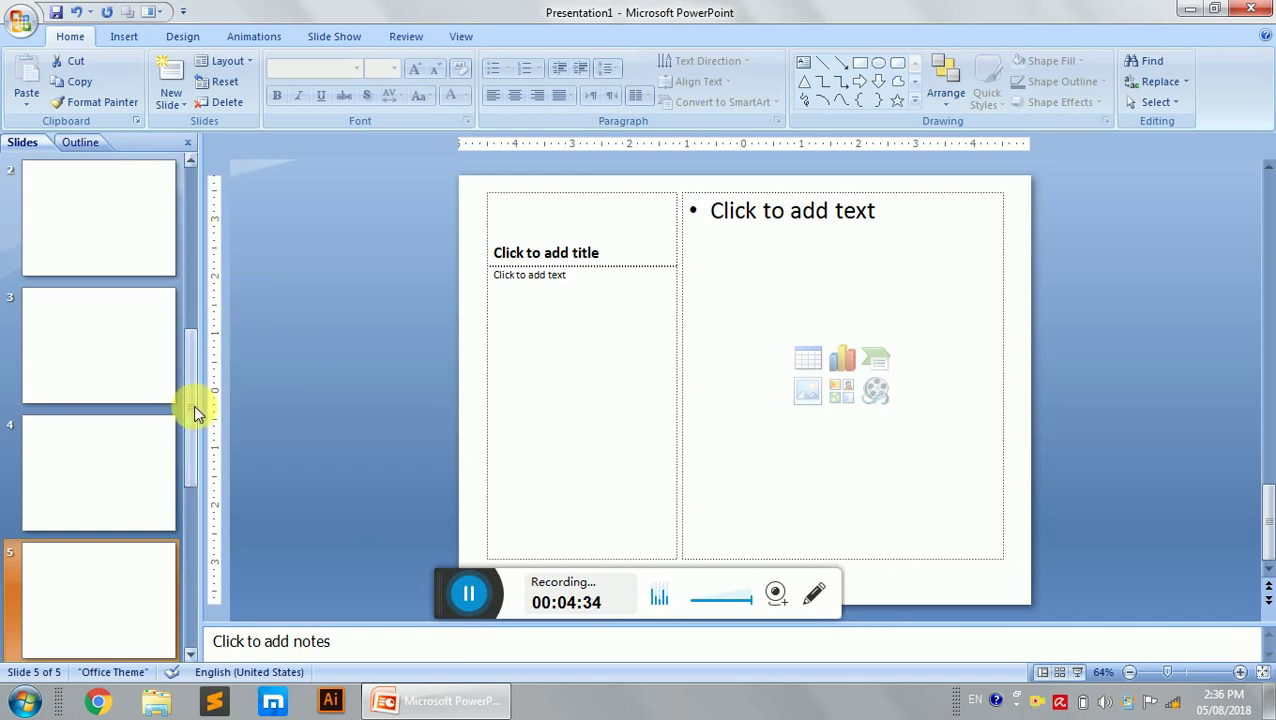
pyautogui.moveTo(193, 366); pyautogui.dragTo(188, 285)
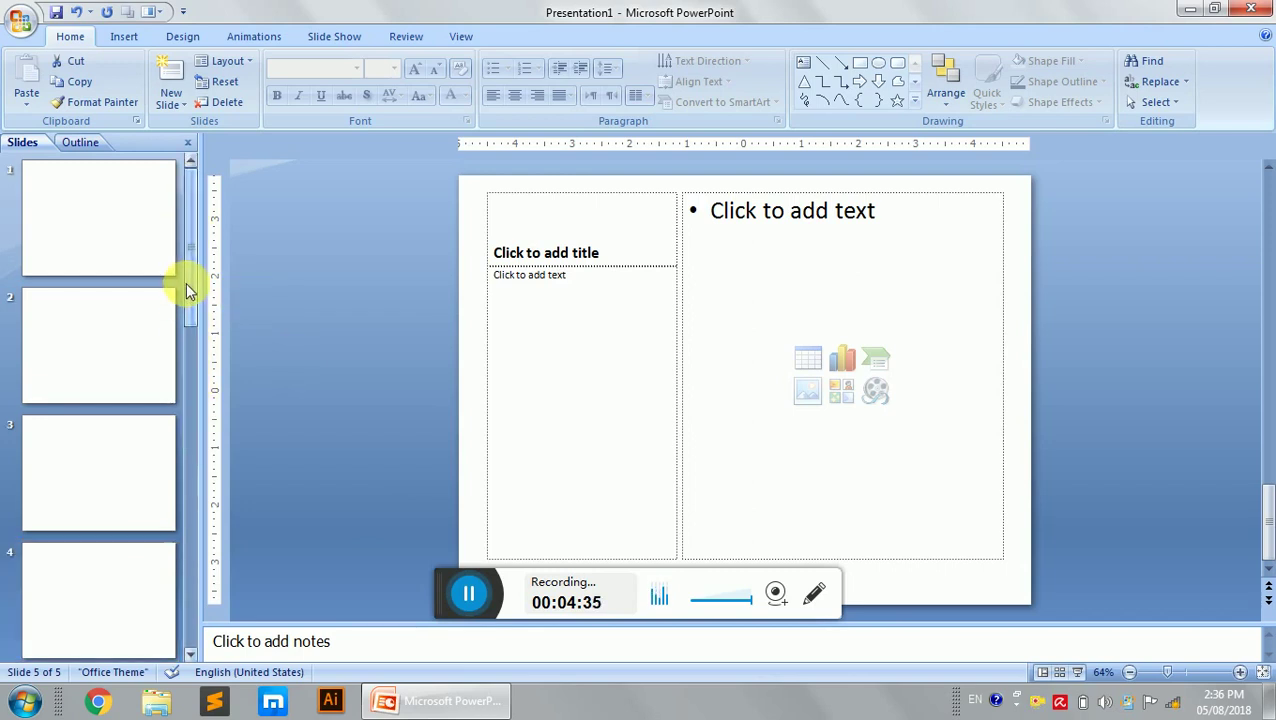
pyautogui.click(252, 63)
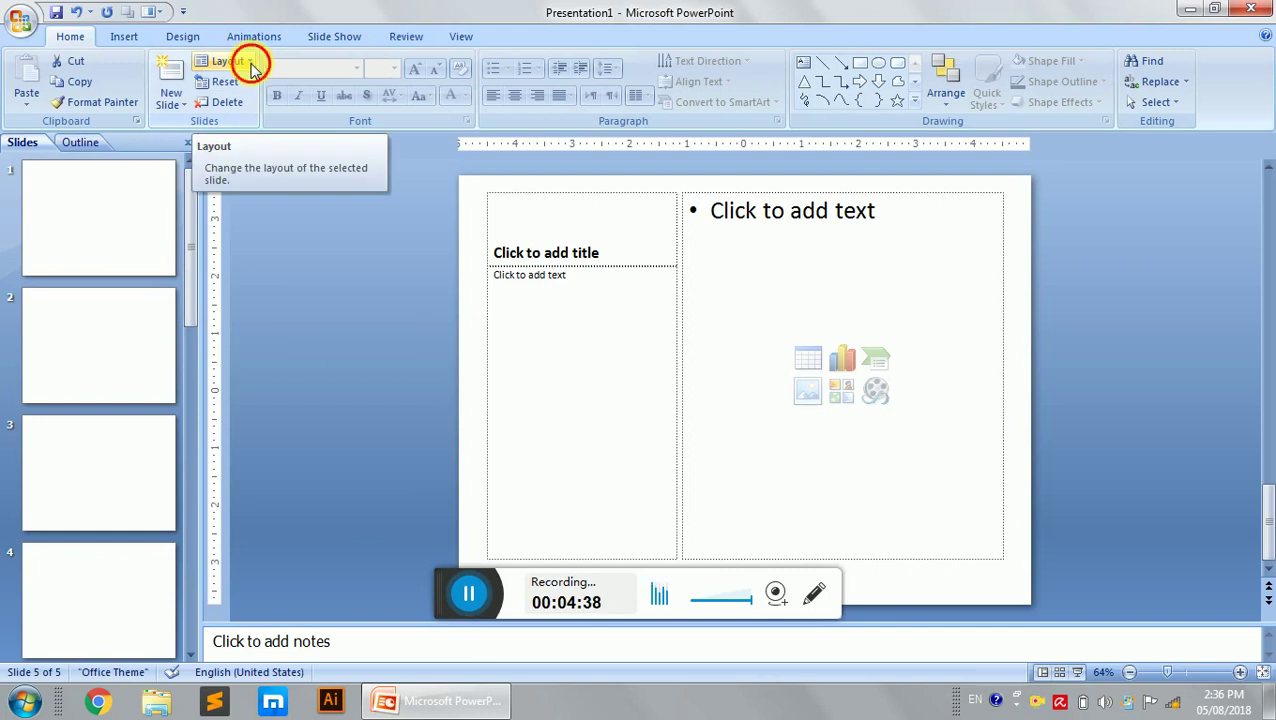
pyautogui.click(180, 106)
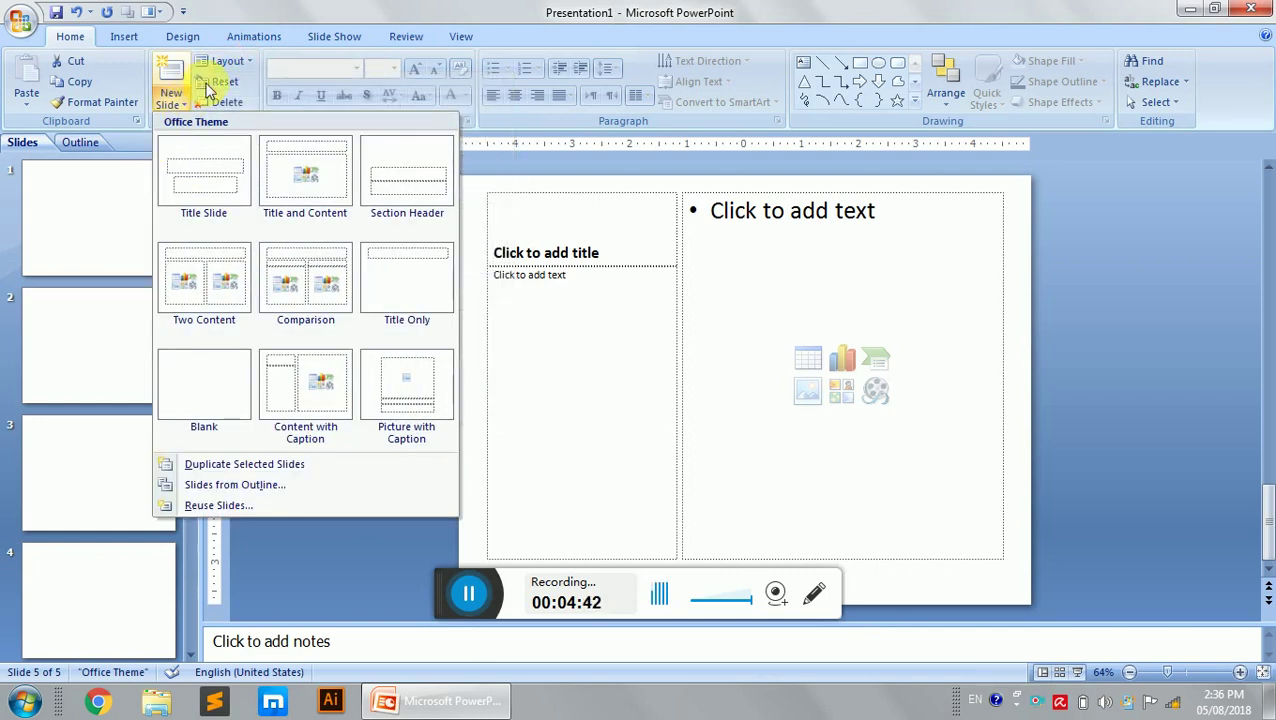
pyautogui.click(244, 63)
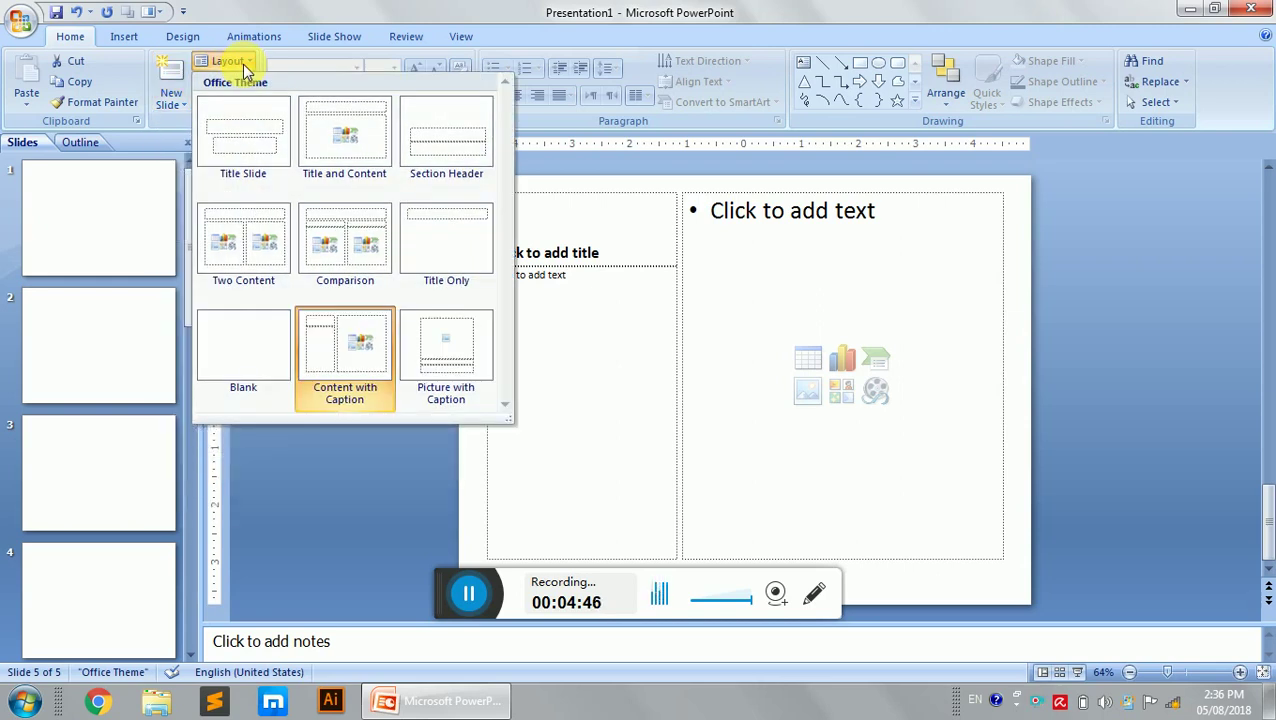
pyautogui.click(176, 100)
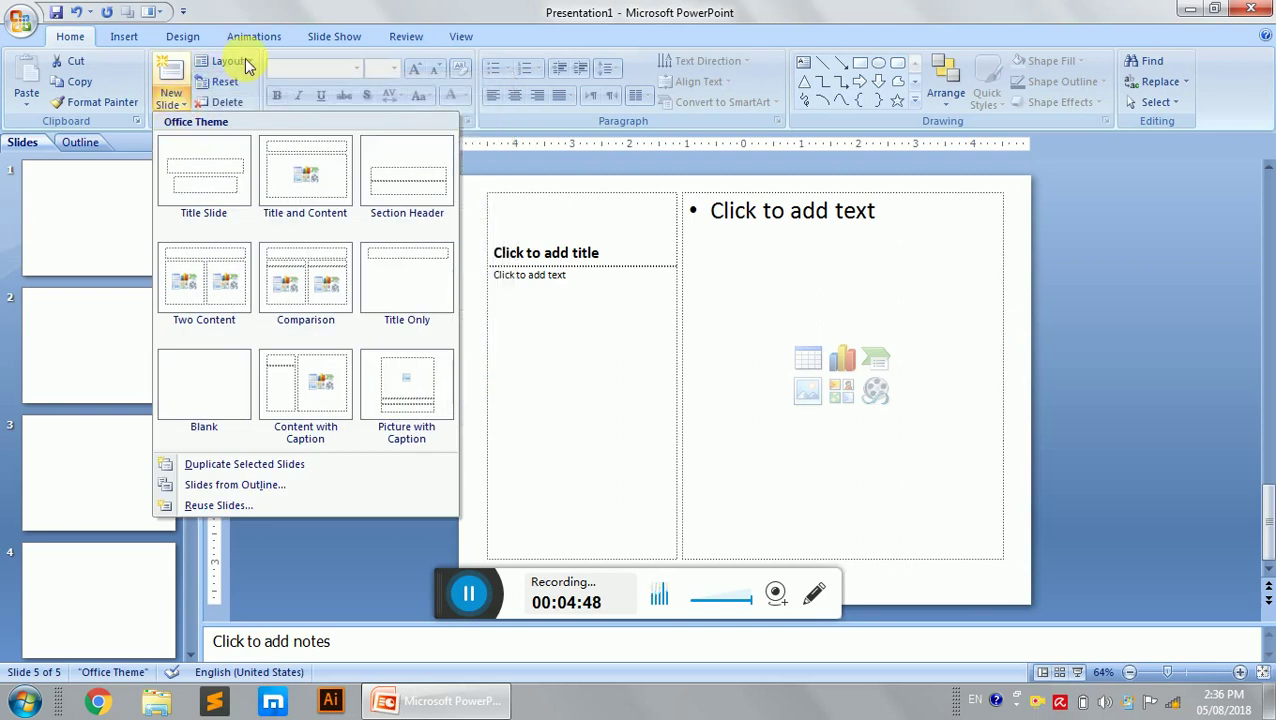
pyautogui.click(248, 65)
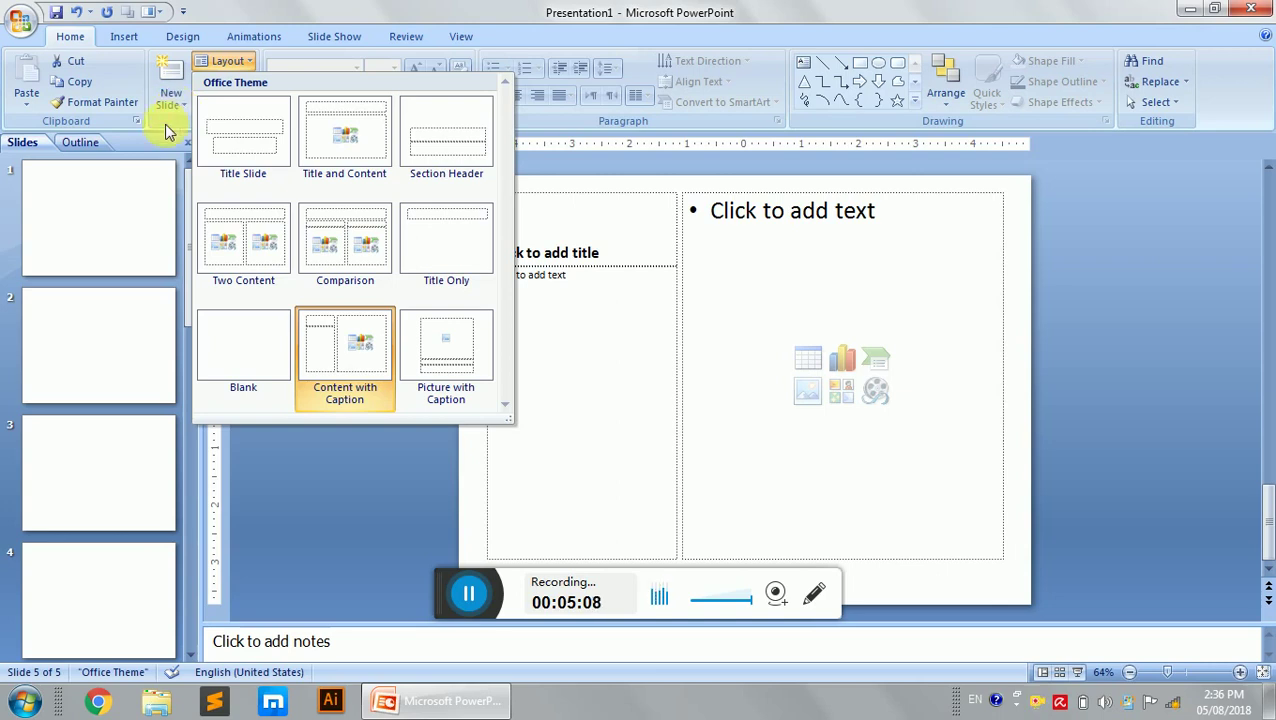
pyautogui.click(55, 333)
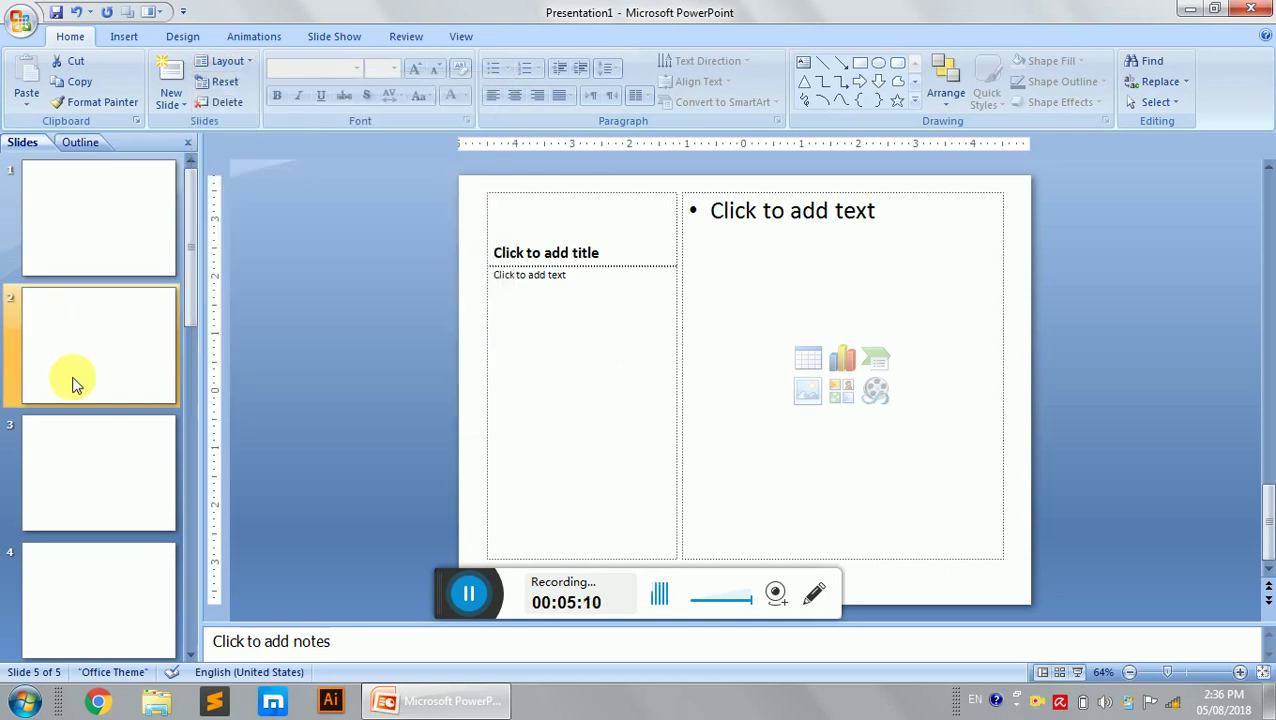
# Apply the Section Header layout to slide 3
pyautogui.click(90, 476)
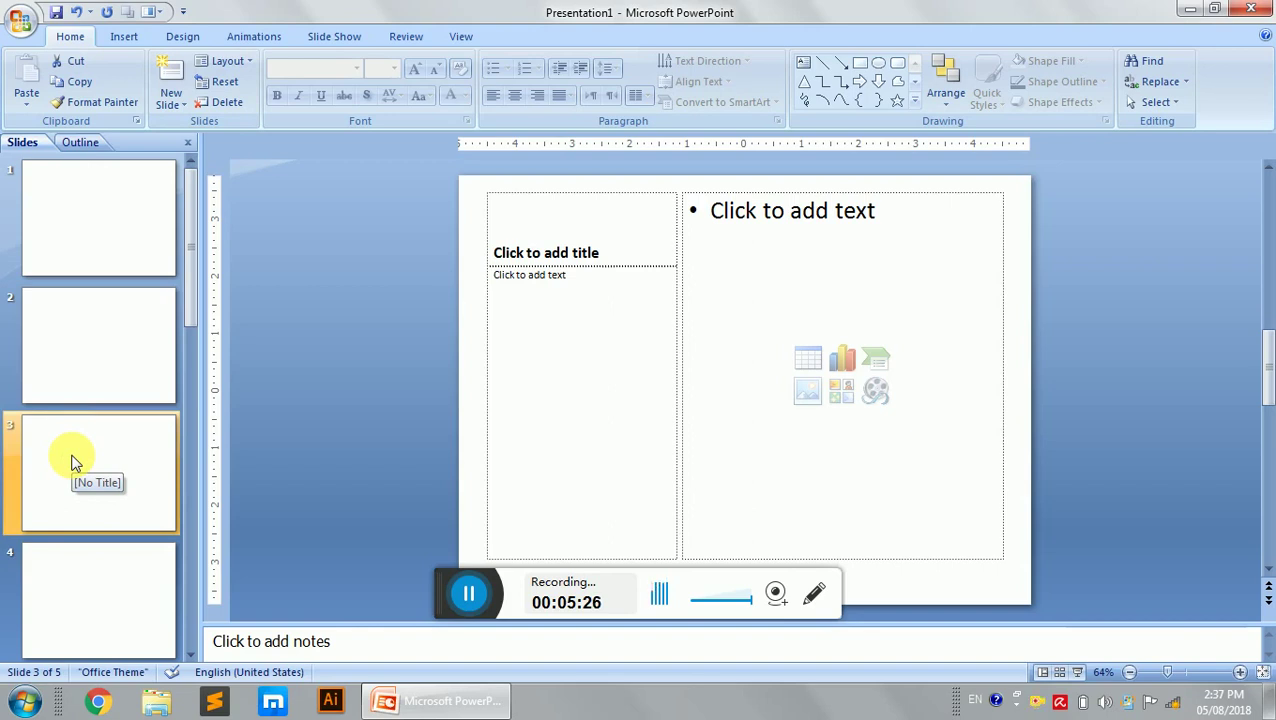
pyautogui.click(228, 61)
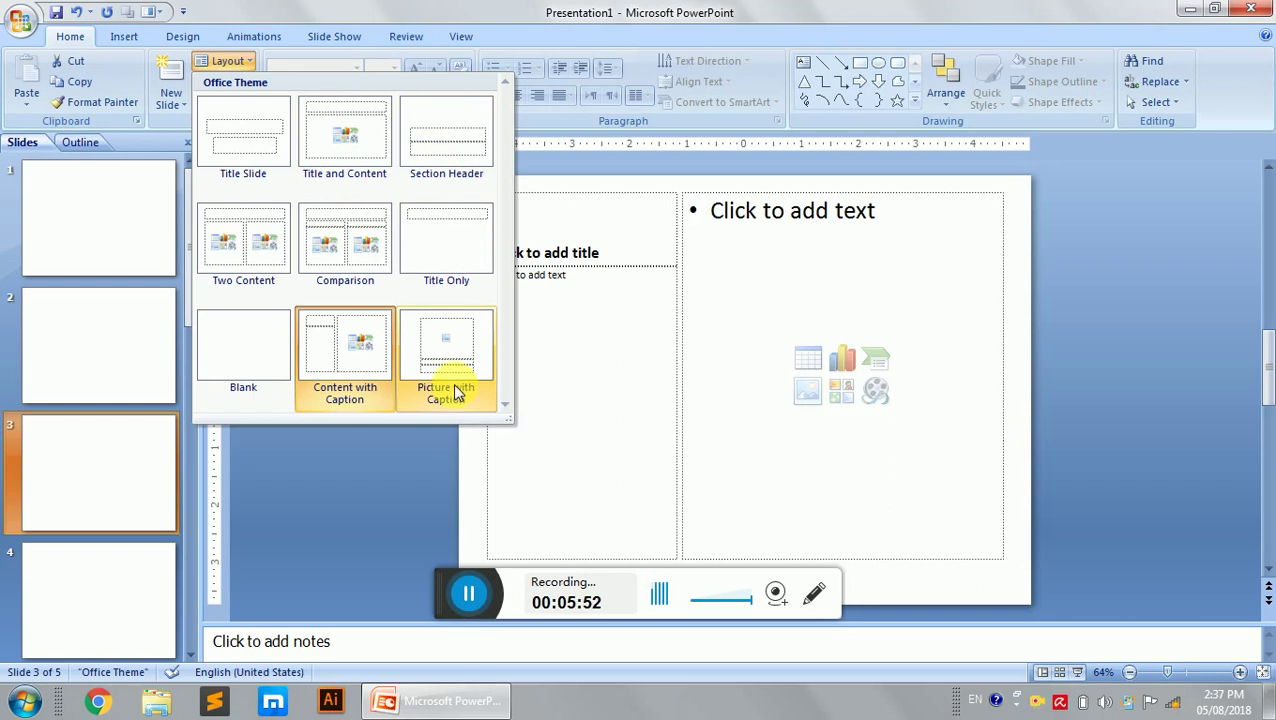
pyautogui.click(463, 148)
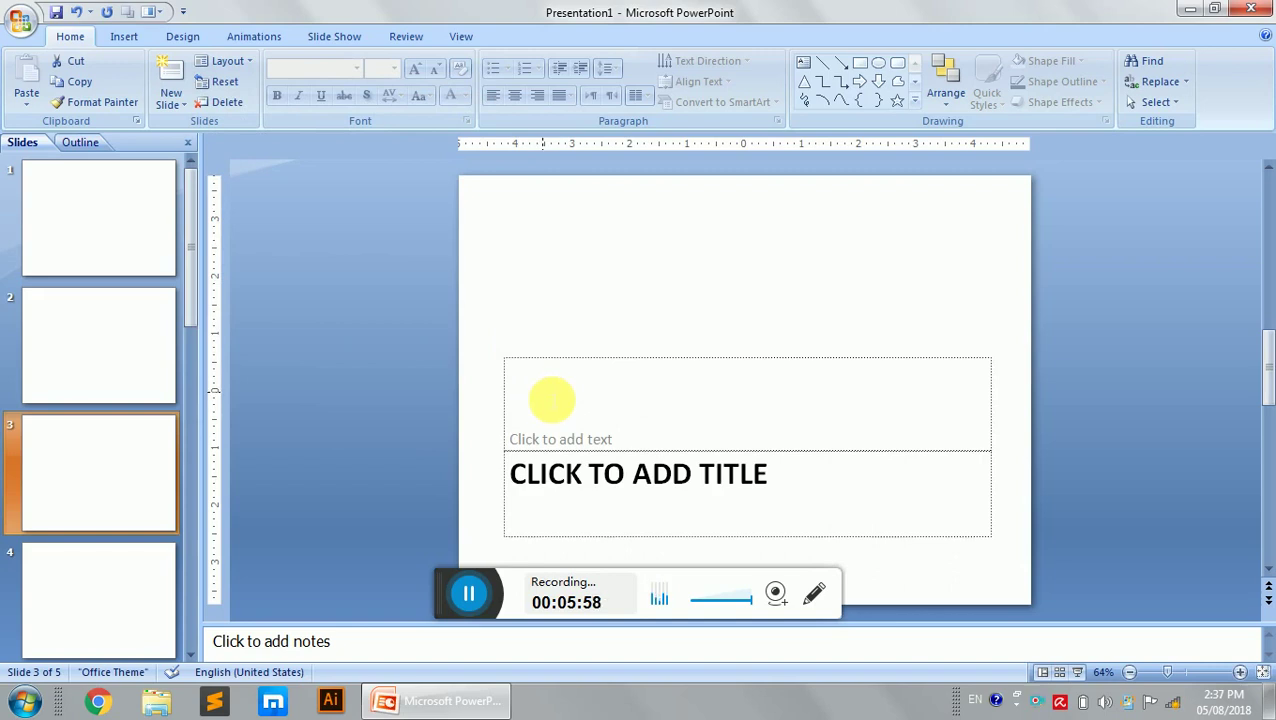
# On slide 1, rotate the title box and then the subtitle box diagonally across the slide
pyautogui.click(140, 425)
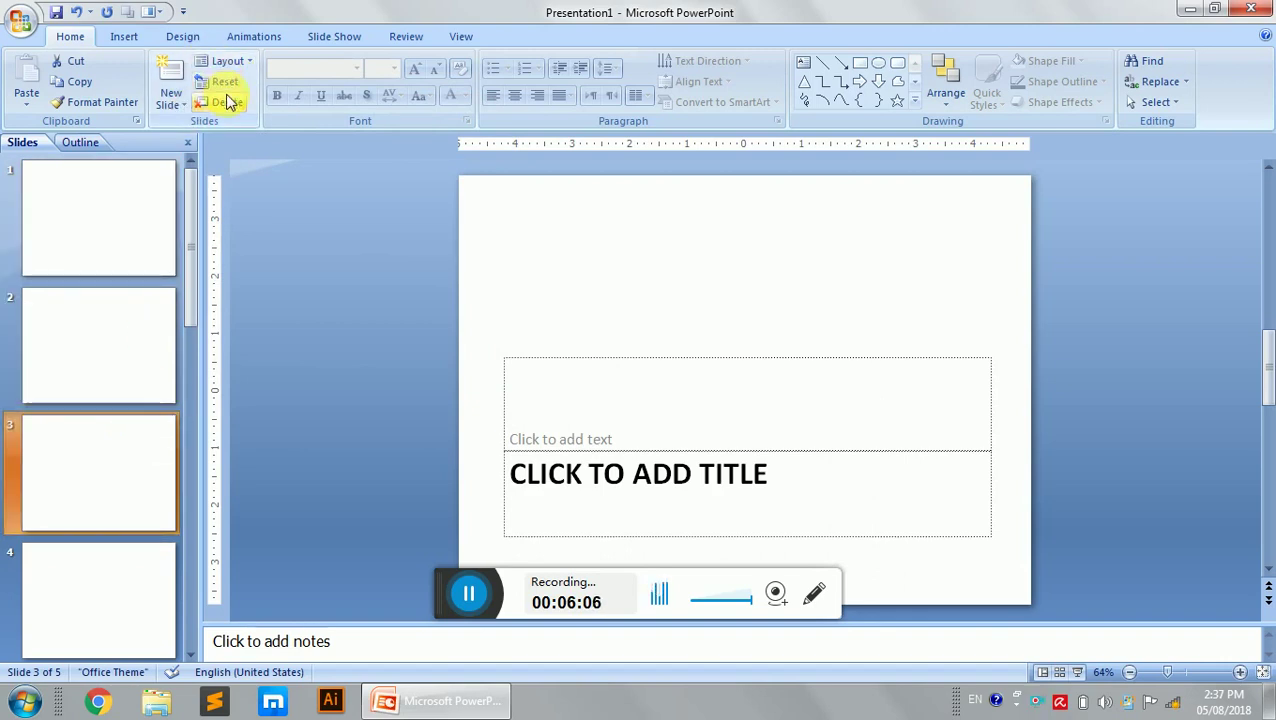
pyautogui.click(155, 332)
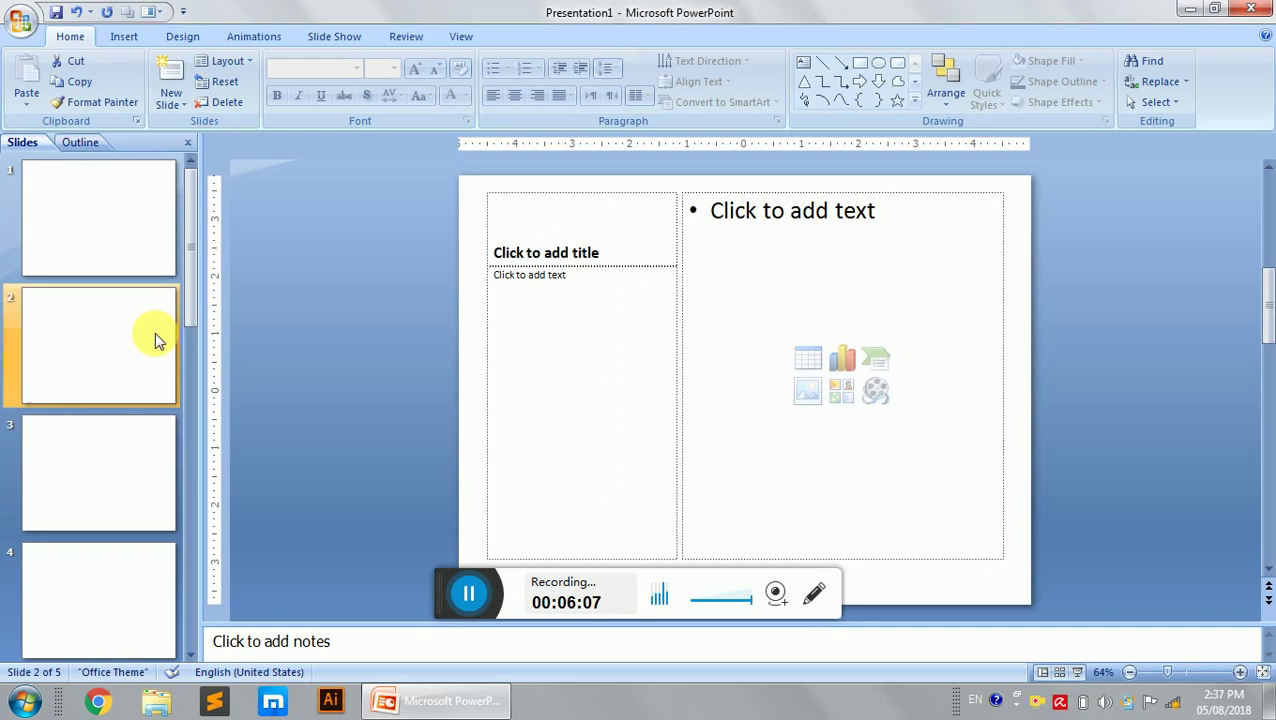
pyautogui.click(140, 212)
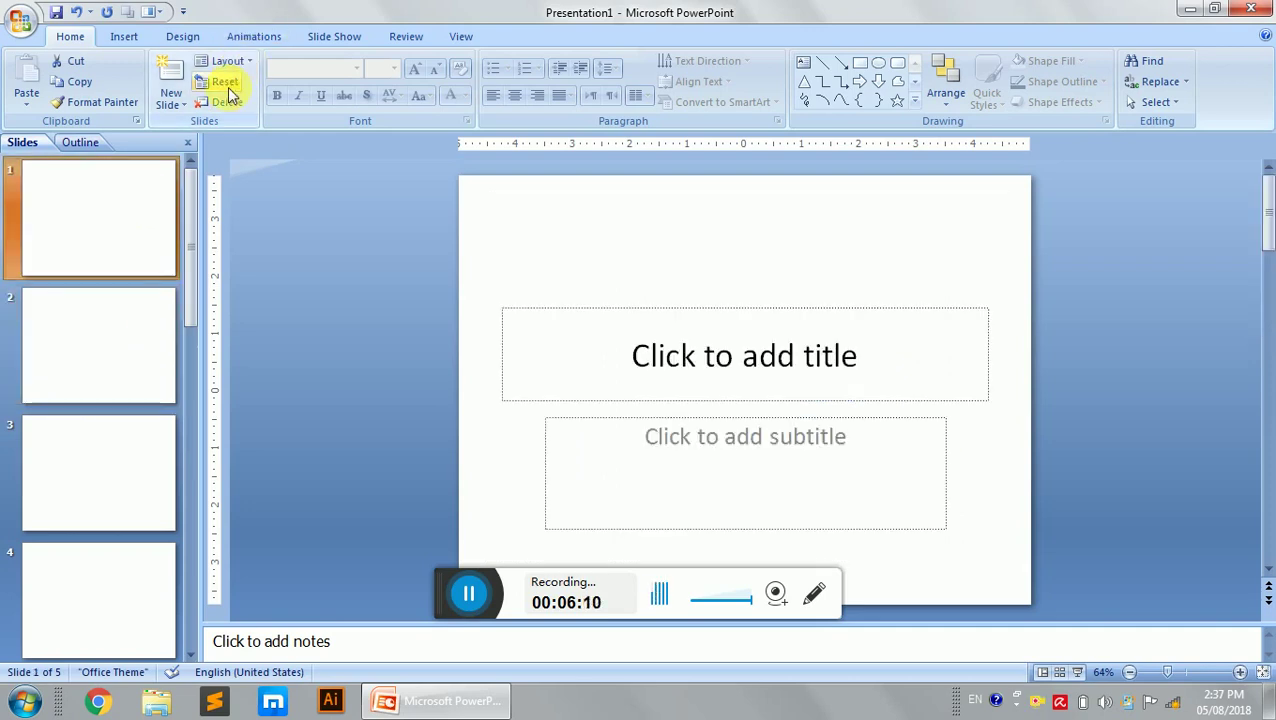
pyautogui.click(730, 340)
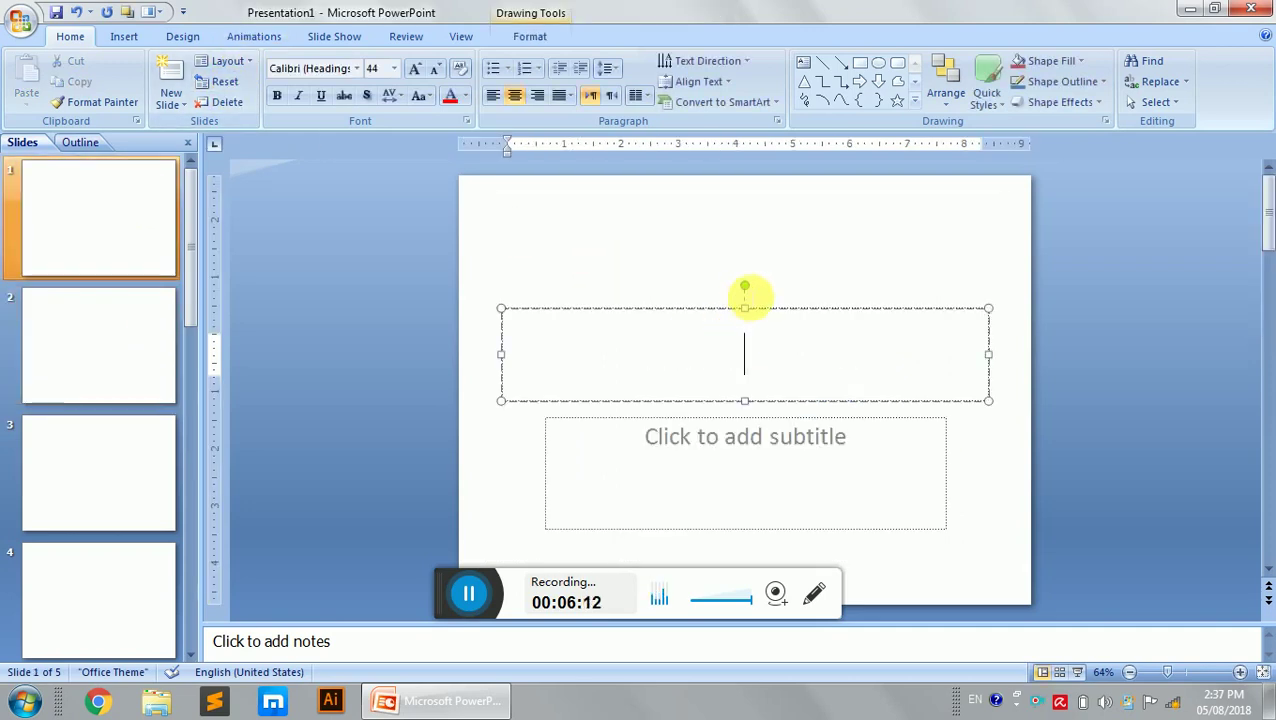
pyautogui.moveTo(754, 298); pyautogui.dragTo(795, 336)
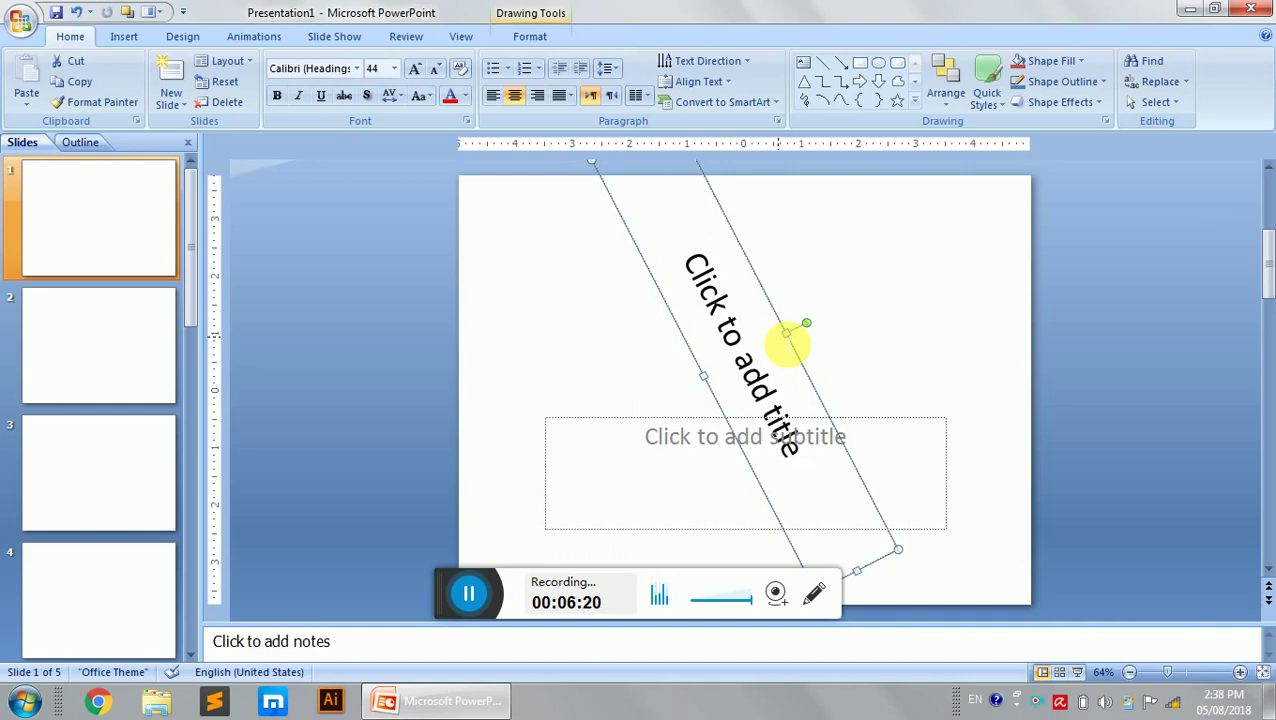
pyautogui.click(679, 459)
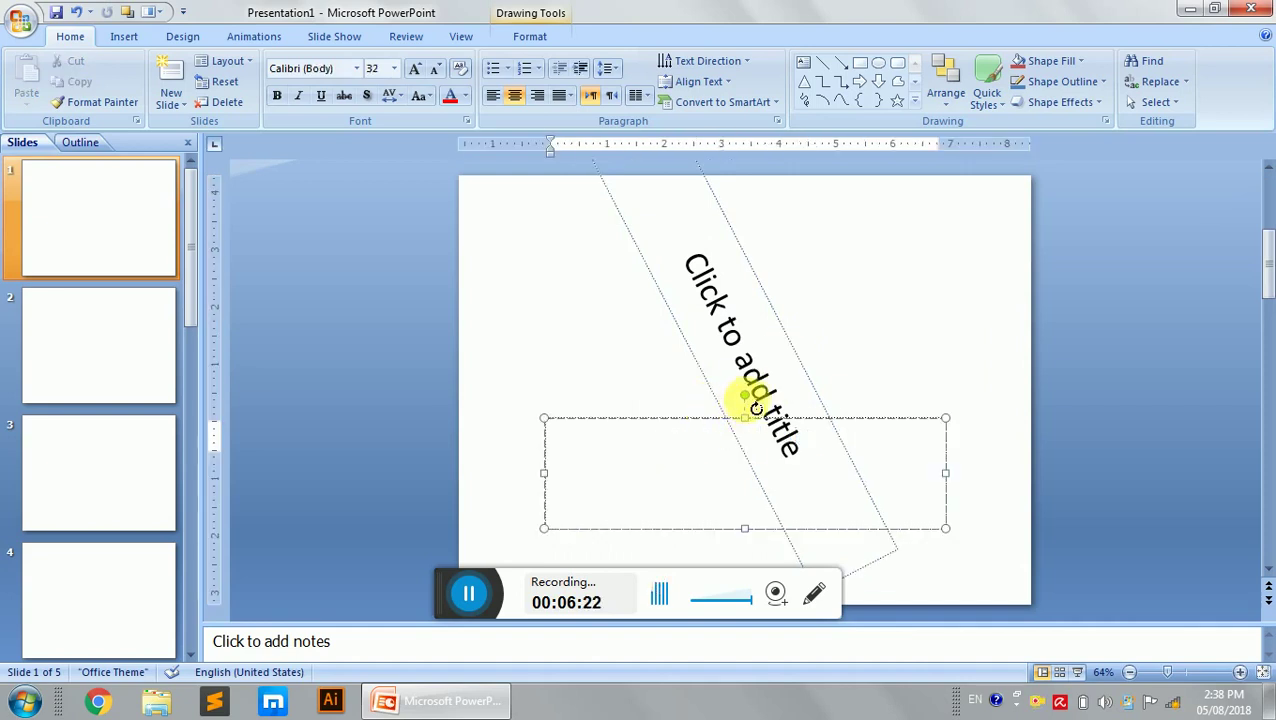
pyautogui.moveTo(757, 406); pyautogui.dragTo(642, 372)
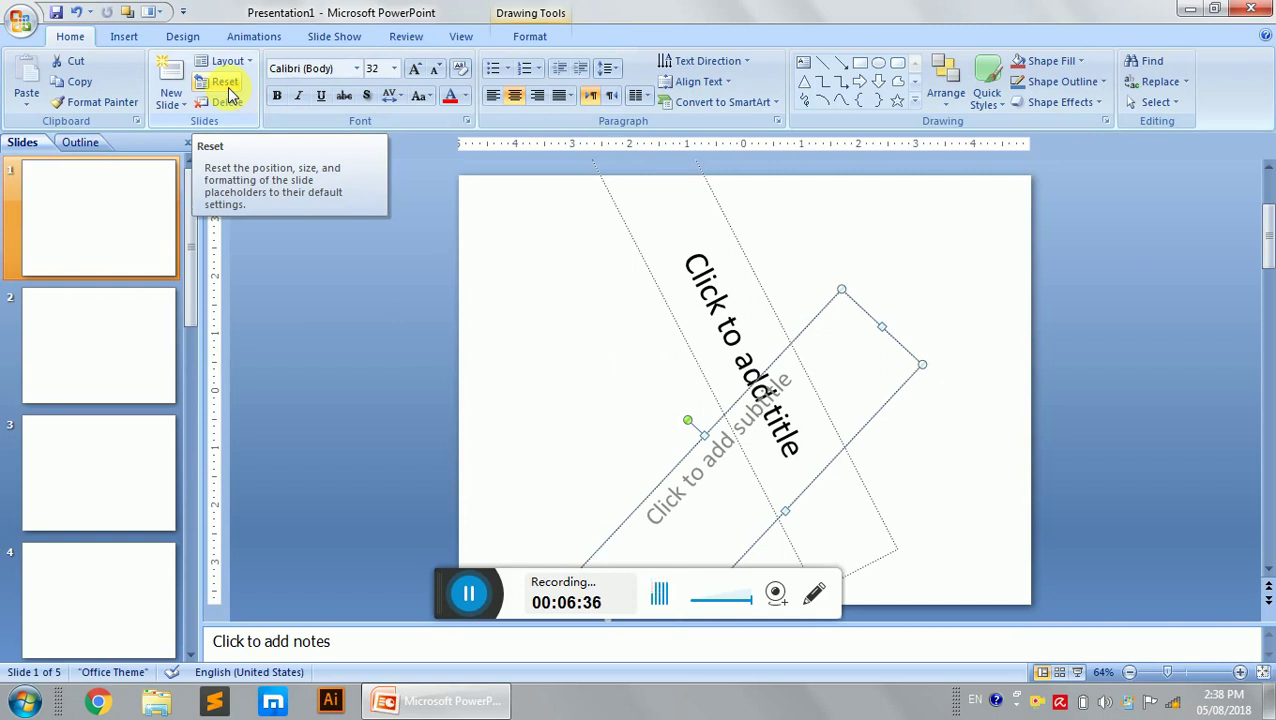
# Reset slide 1 so the title and subtitle return to default horizontal positions
pyautogui.click(229, 94)
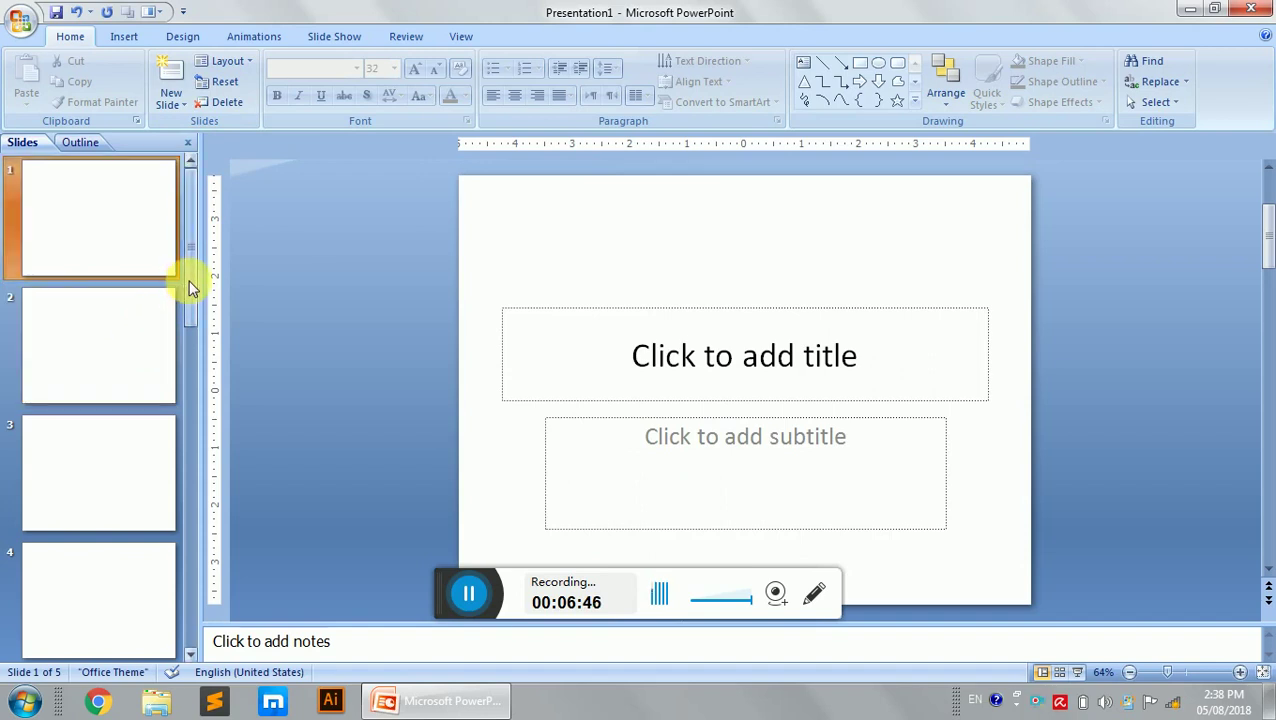
# Delete slides 5, 4, 3 and 2, leaving only the title slide
pyautogui.moveTo(184, 431); pyautogui.dragTo(181, 548)
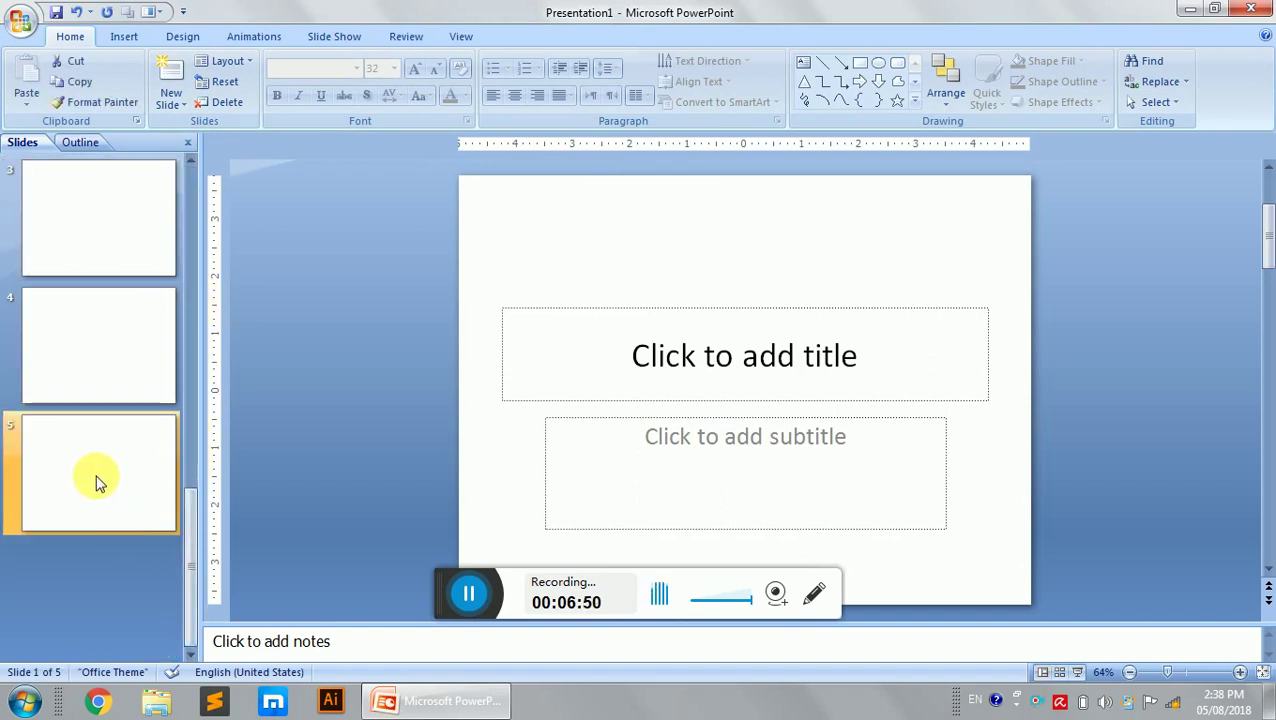
pyautogui.click(97, 481)
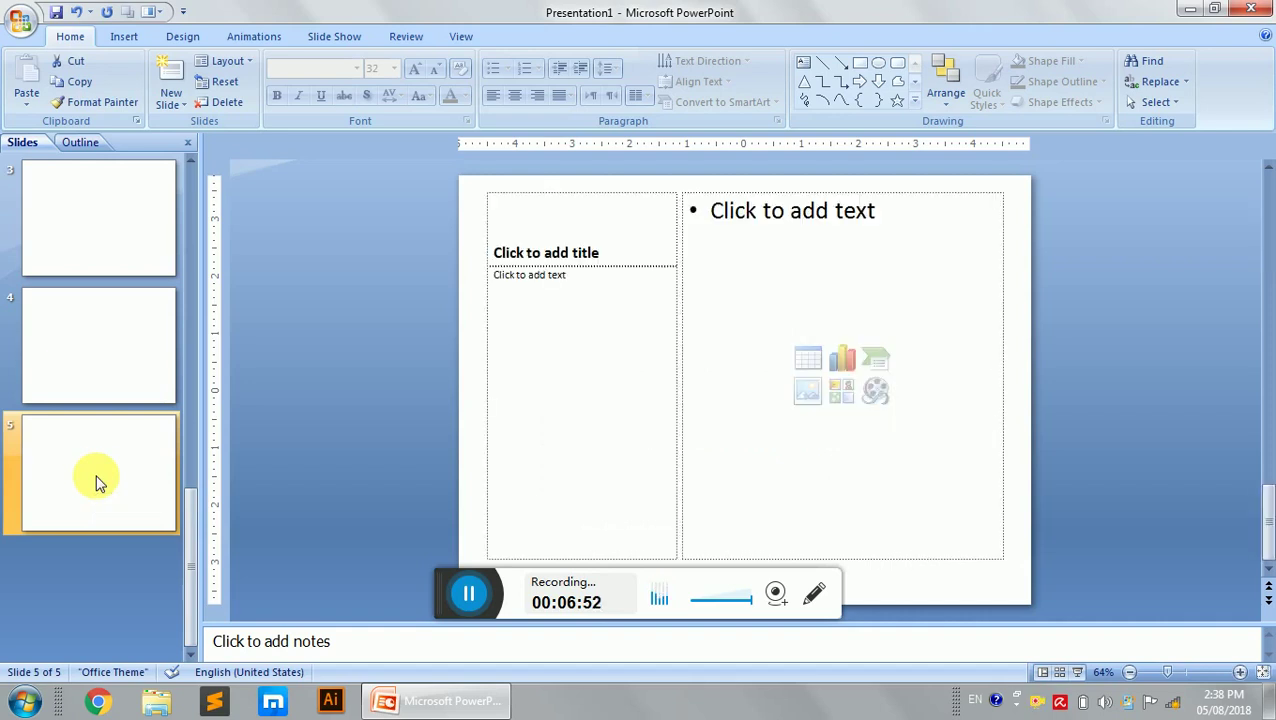
pyautogui.click(227, 104)
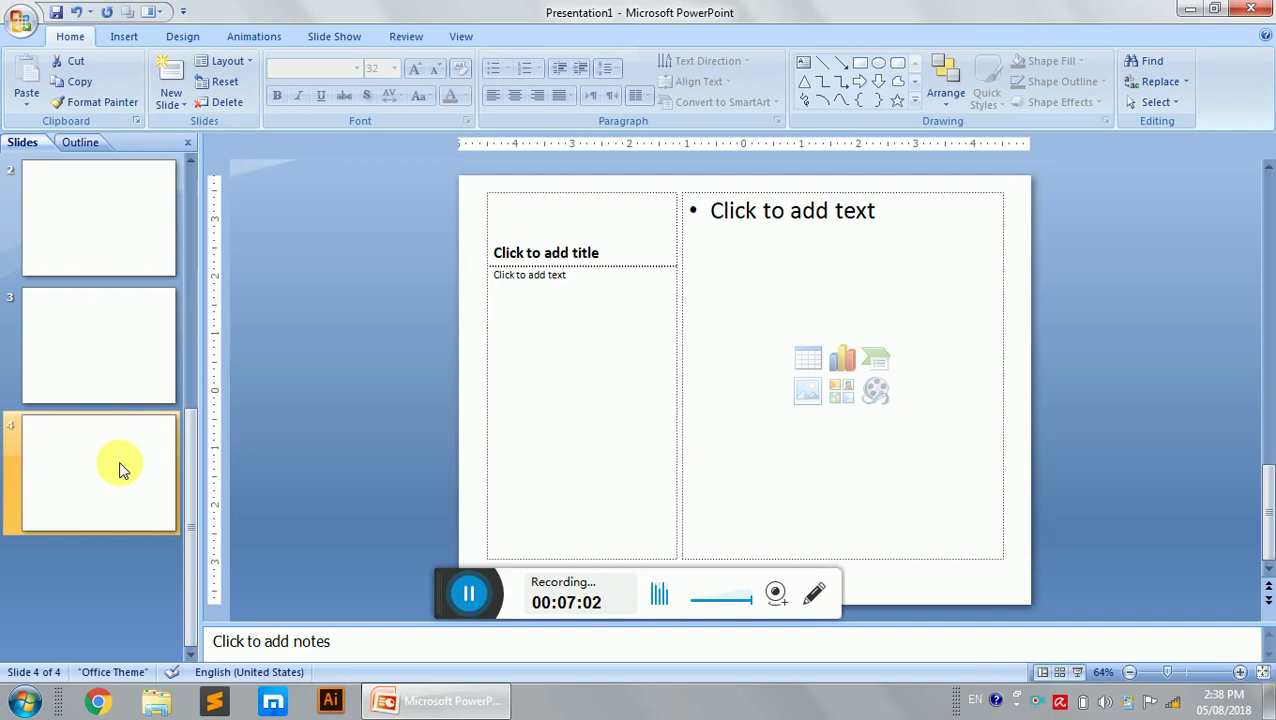
pyautogui.press('Delete')
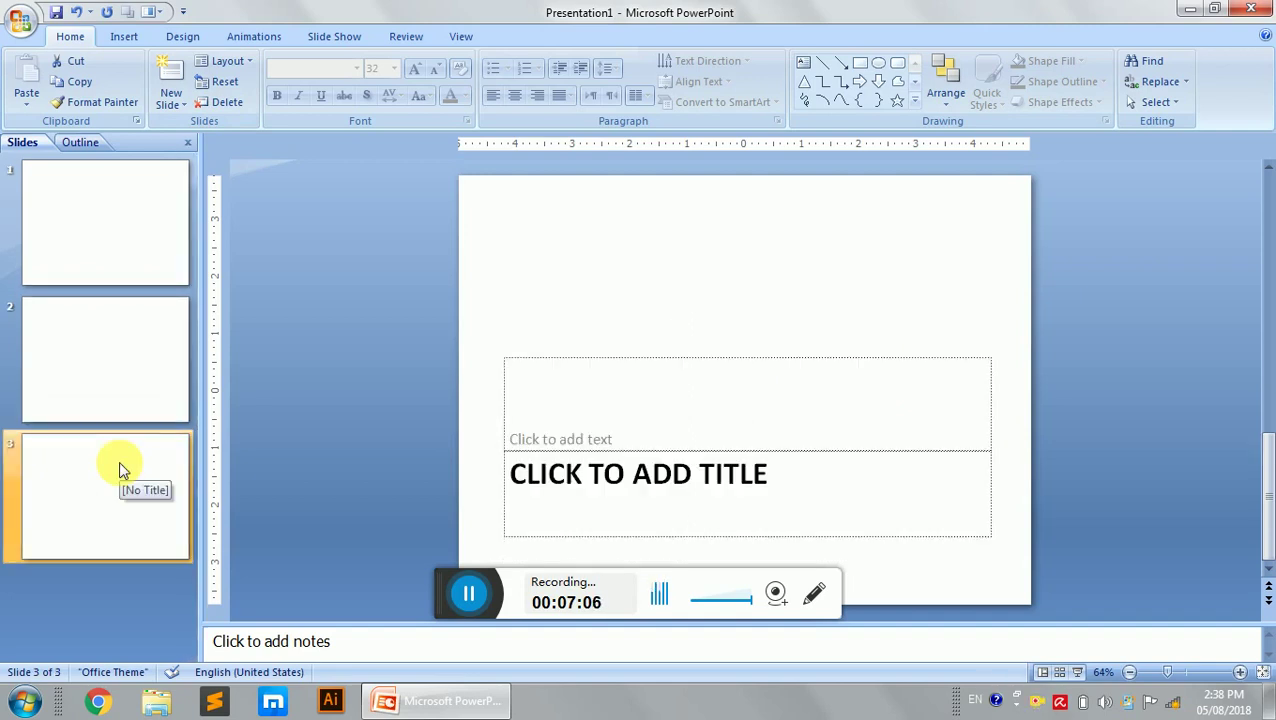
pyautogui.press('Delete')
pyautogui.press('Delete')
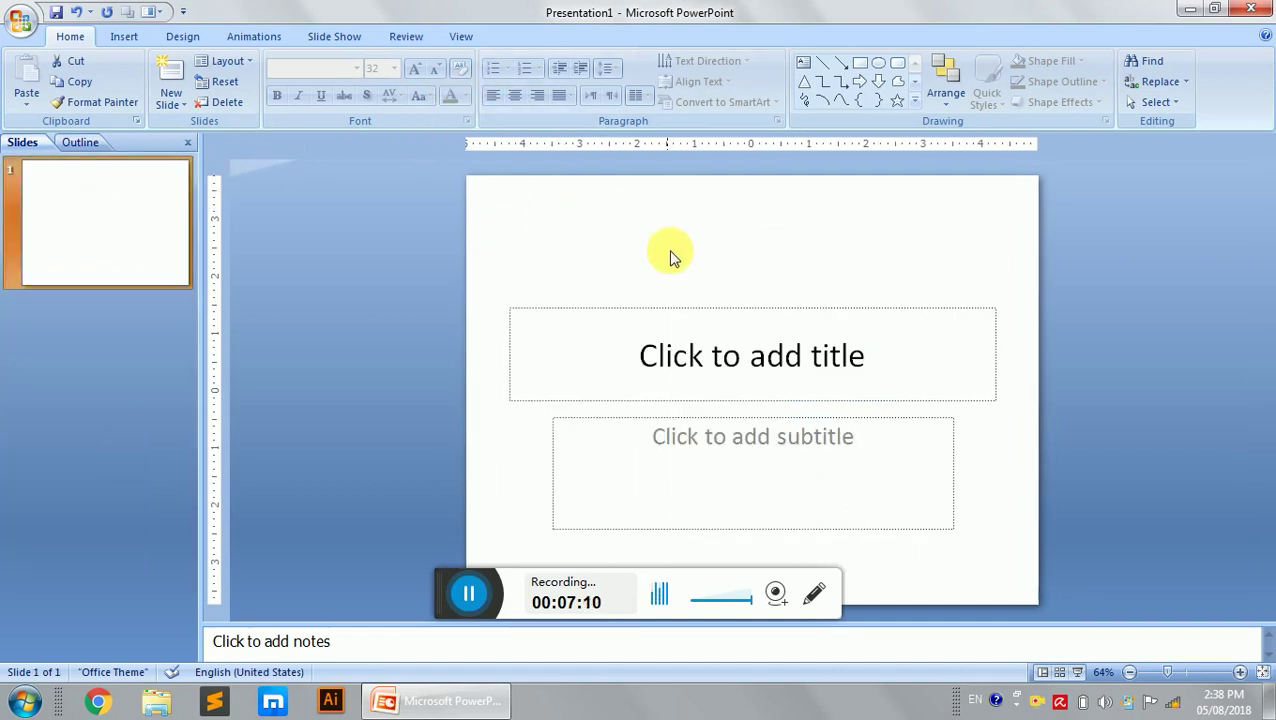
# Enter 'bright future' as the slide title and select the title text
pyautogui.click(693, 375)
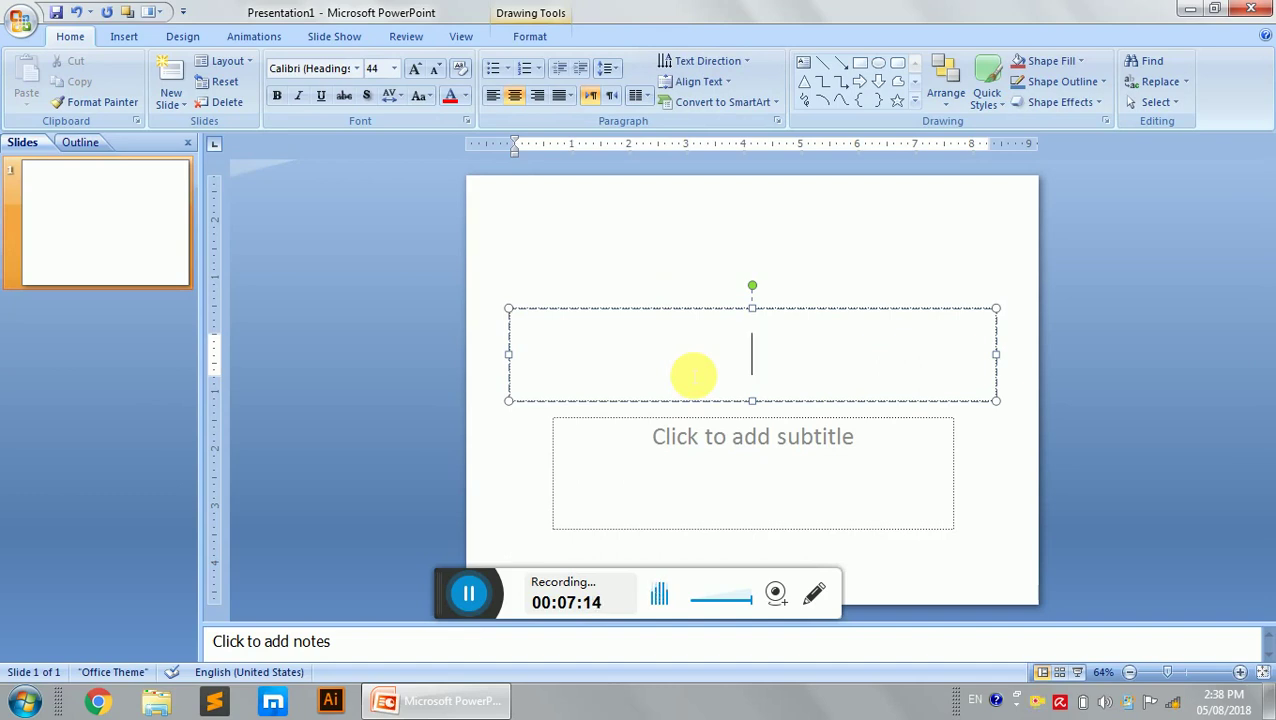
pyautogui.write('bright future')
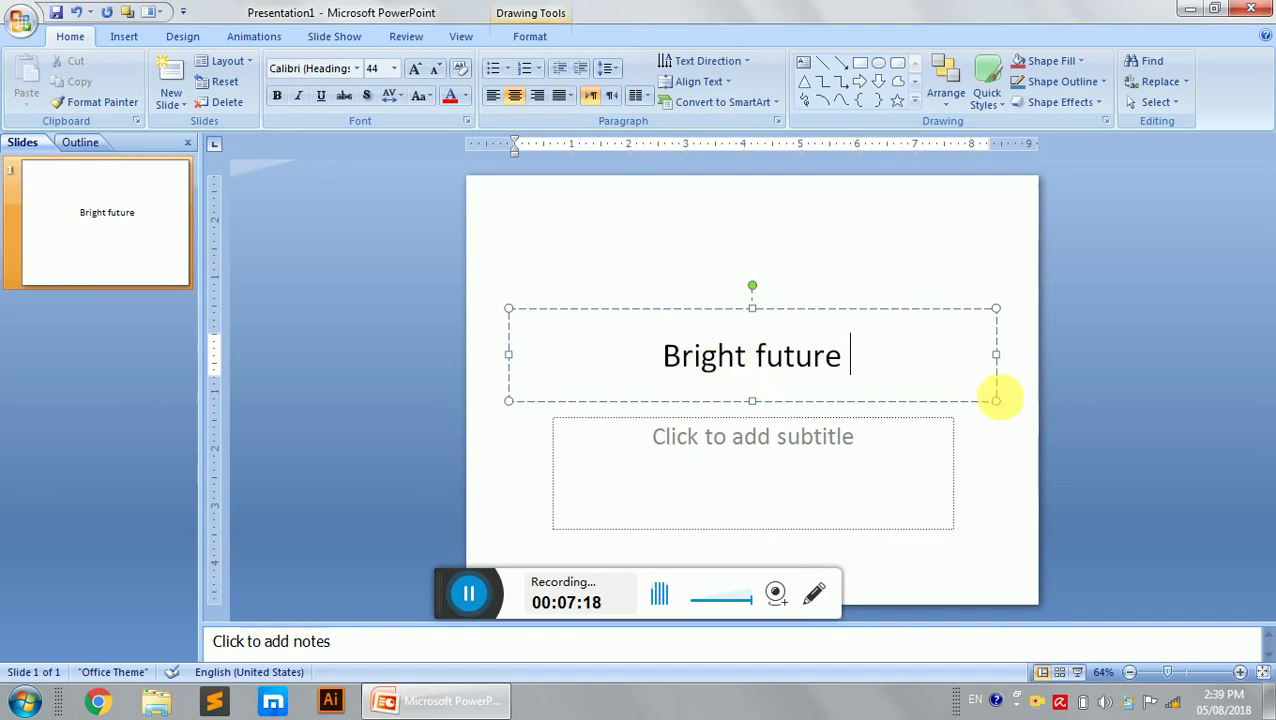
pyautogui.moveTo(865, 358); pyautogui.dragTo(648, 356)
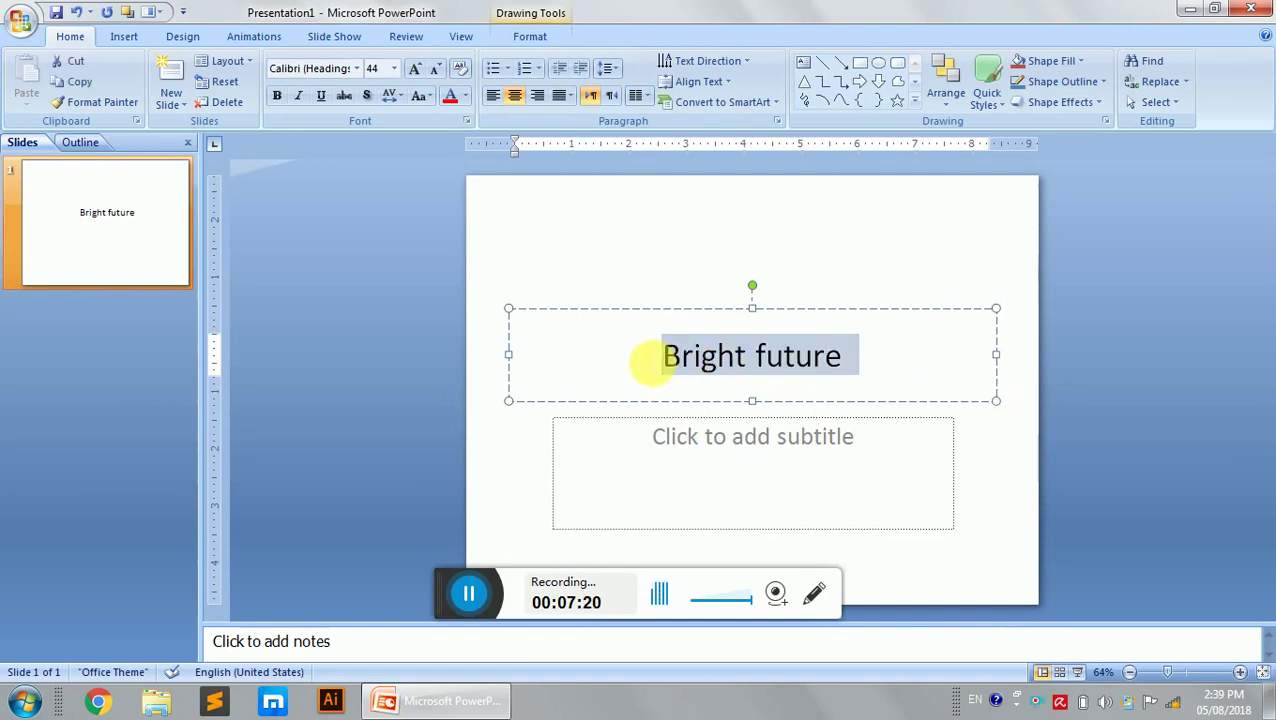
# Format the 'Bright future' title in Aatrix OCRA at 60 pt
pyautogui.click(357, 70)
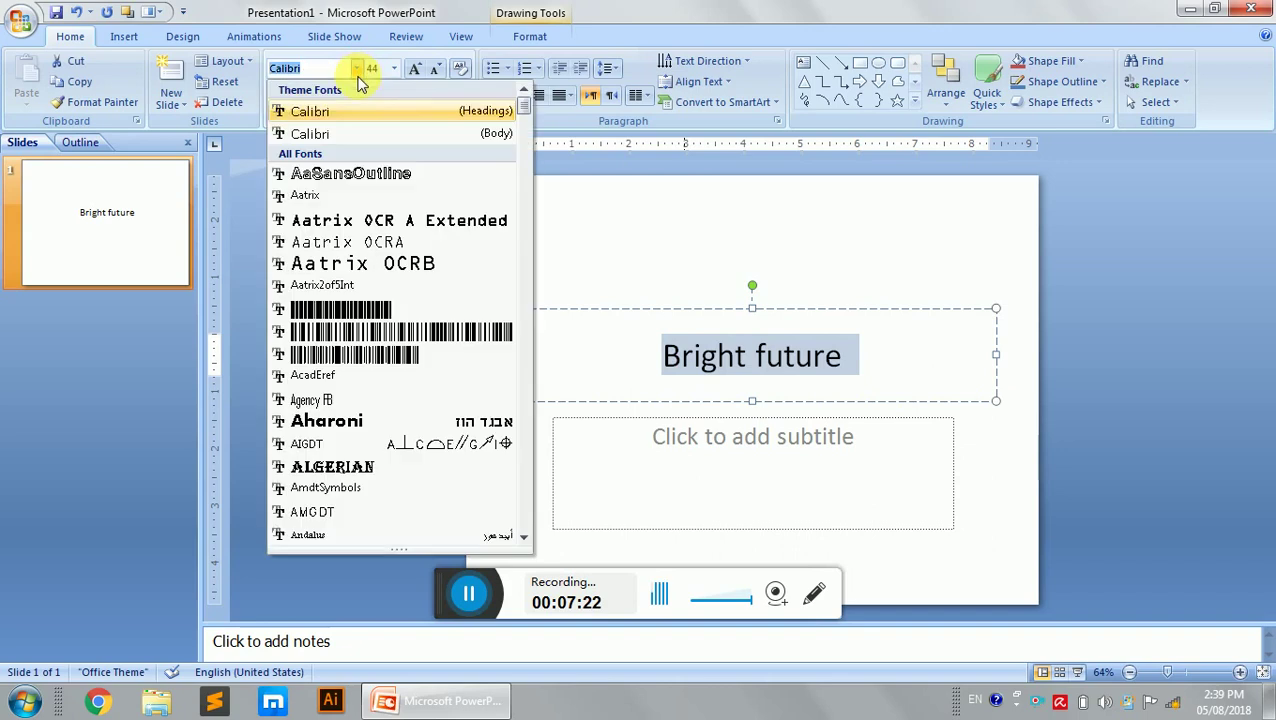
pyautogui.click(373, 242)
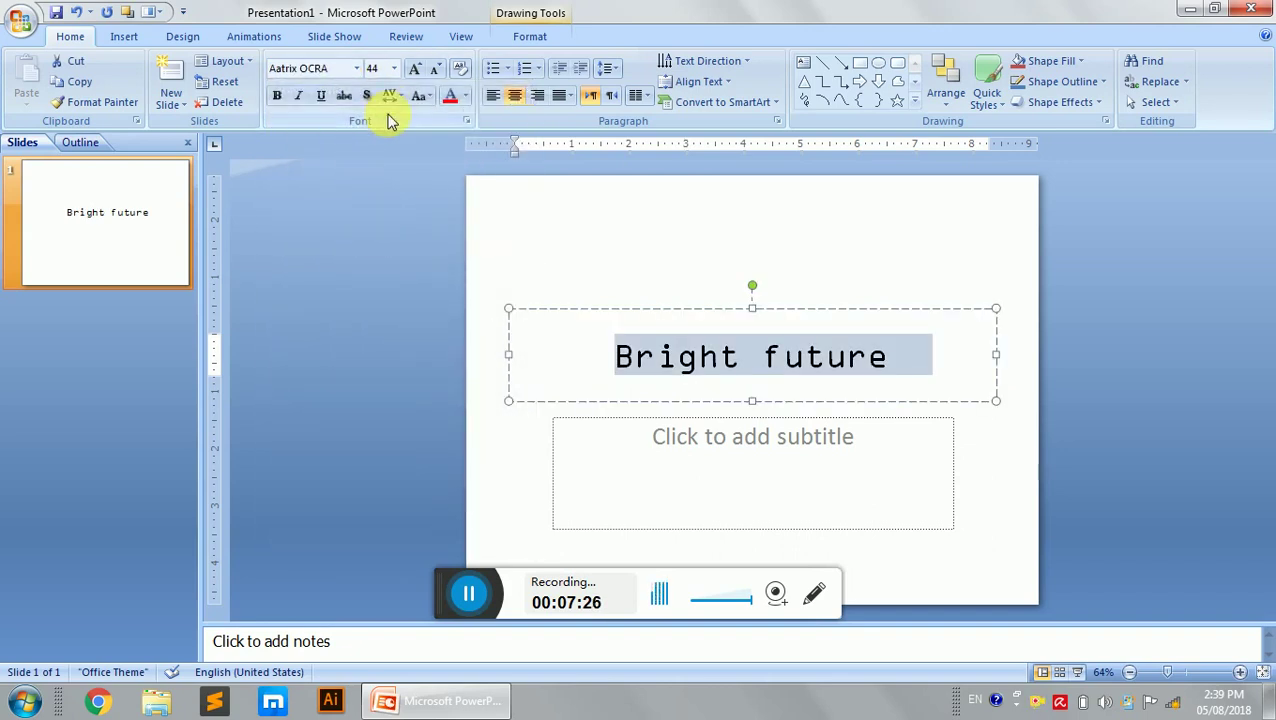
pyautogui.click(394, 68)
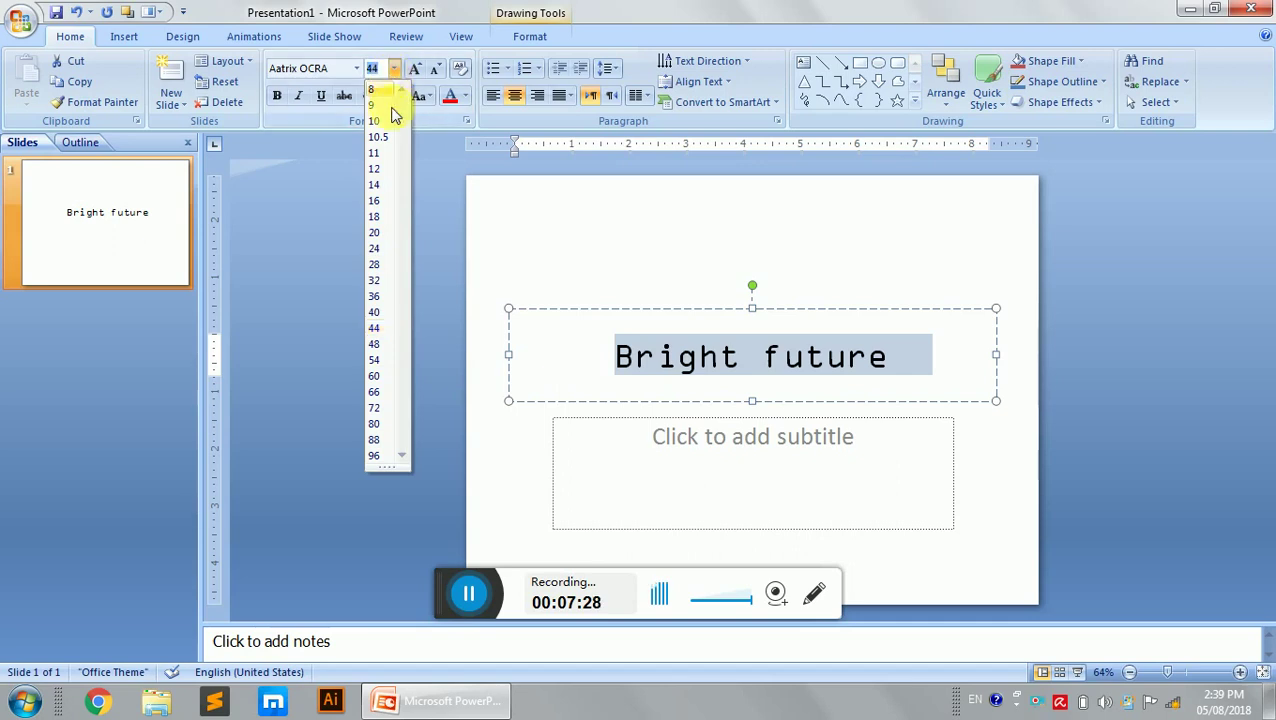
pyautogui.click(374, 377)
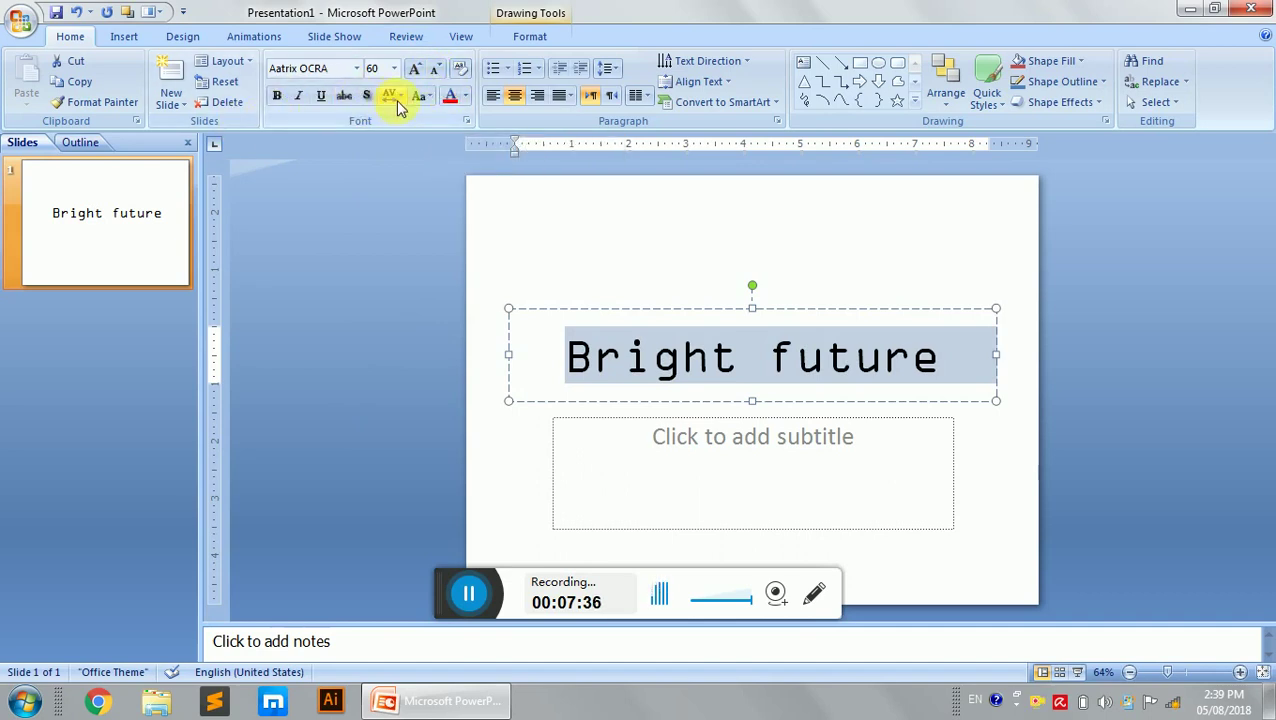
# Make the Bright future title bold, italic and underlined, then toggle text shadow, leaving it on
pyautogui.click(276, 97)
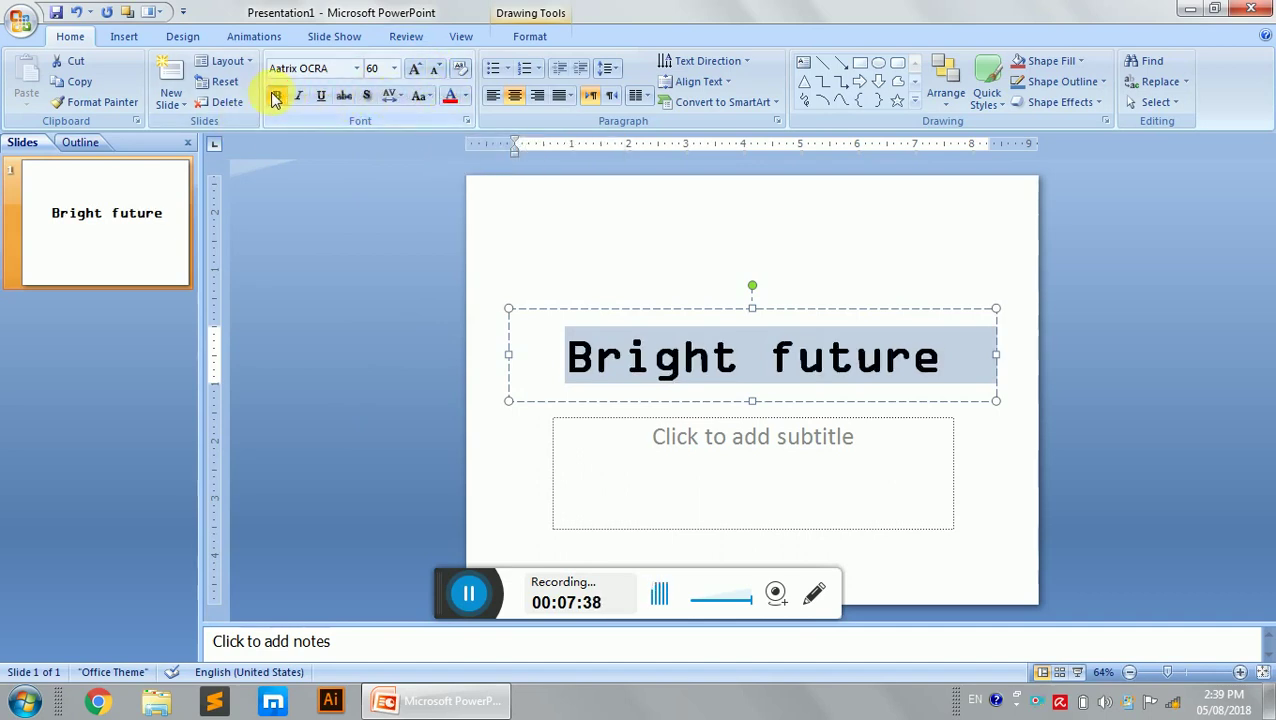
pyautogui.click(298, 97)
pyautogui.click(322, 101)
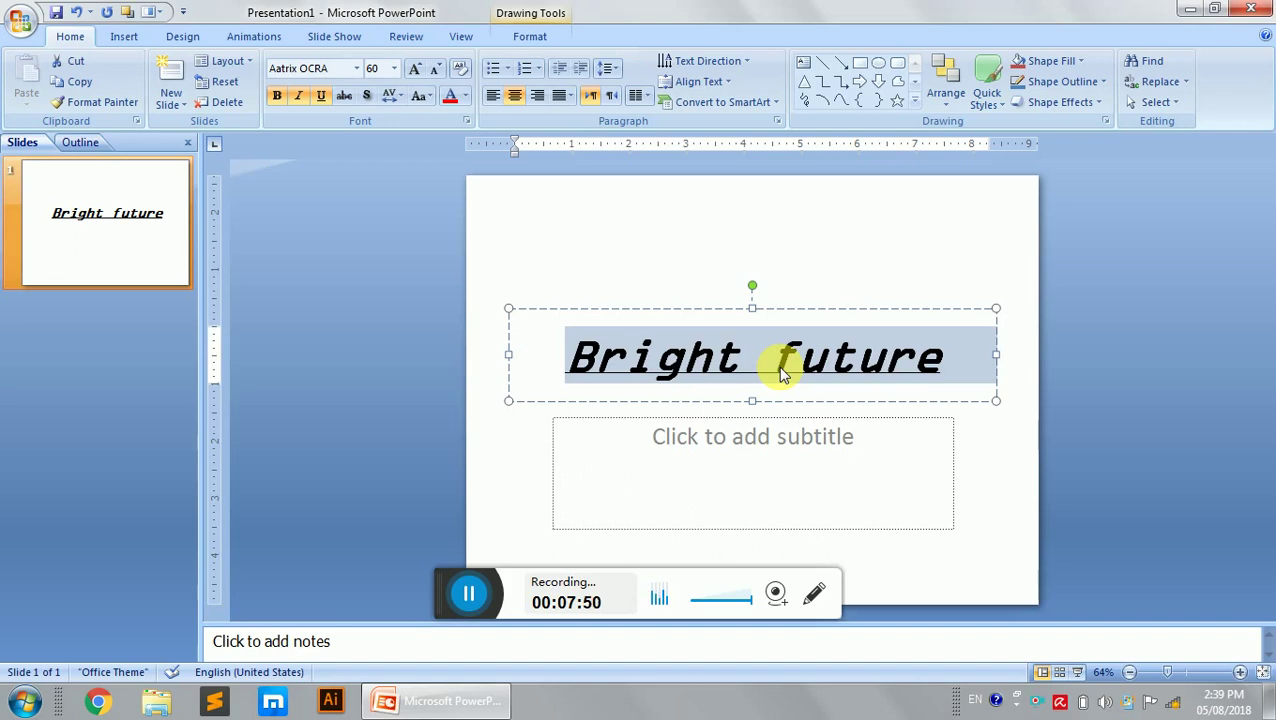
pyautogui.click(368, 97)
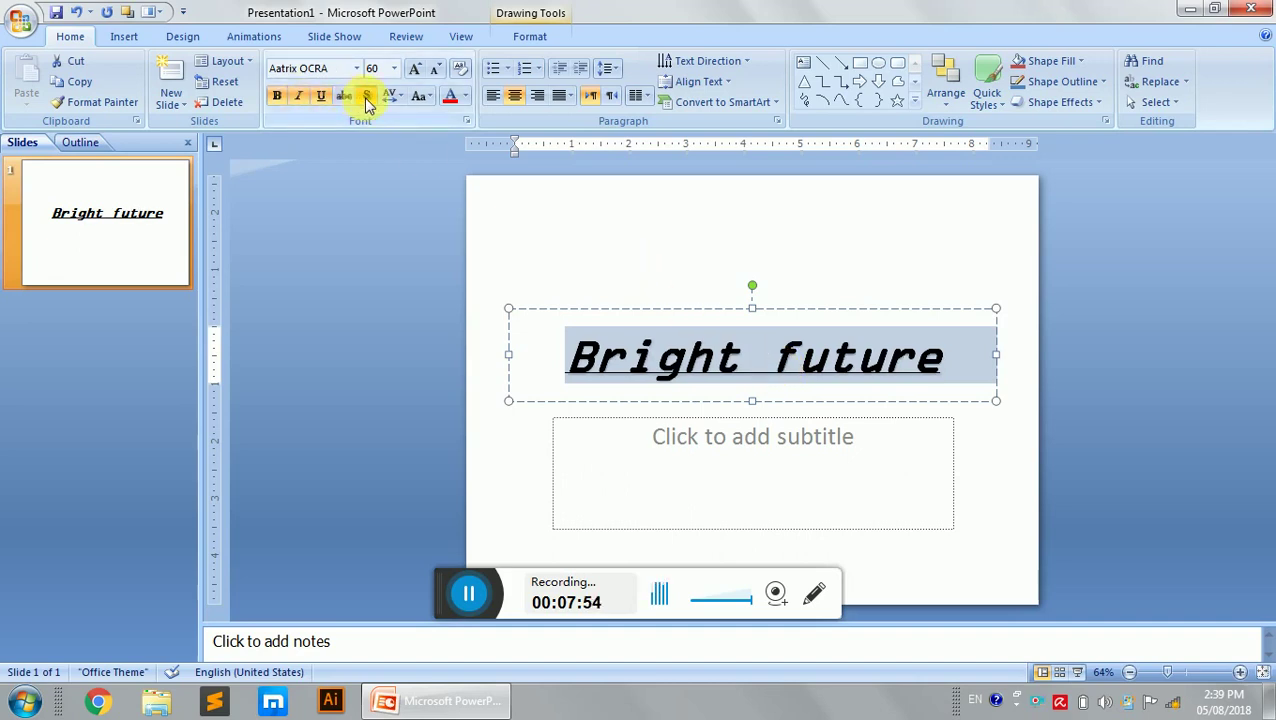
pyautogui.click(368, 97)
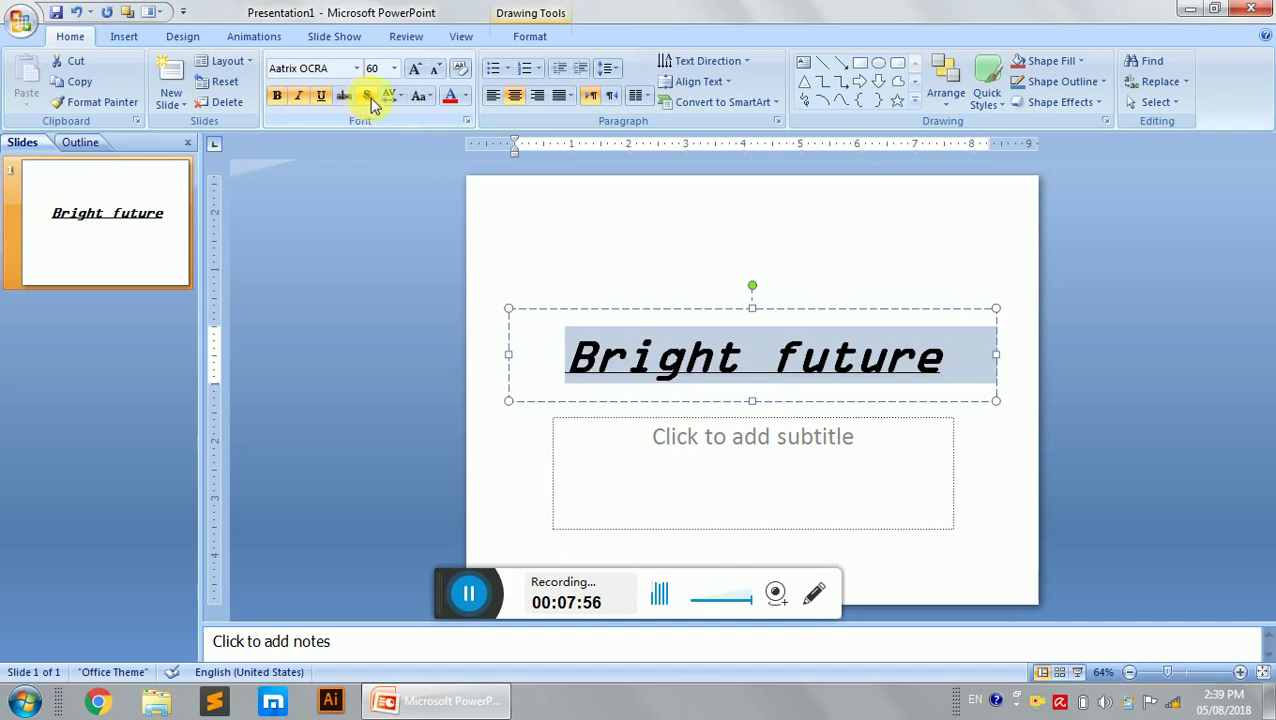
pyautogui.click(370, 98)
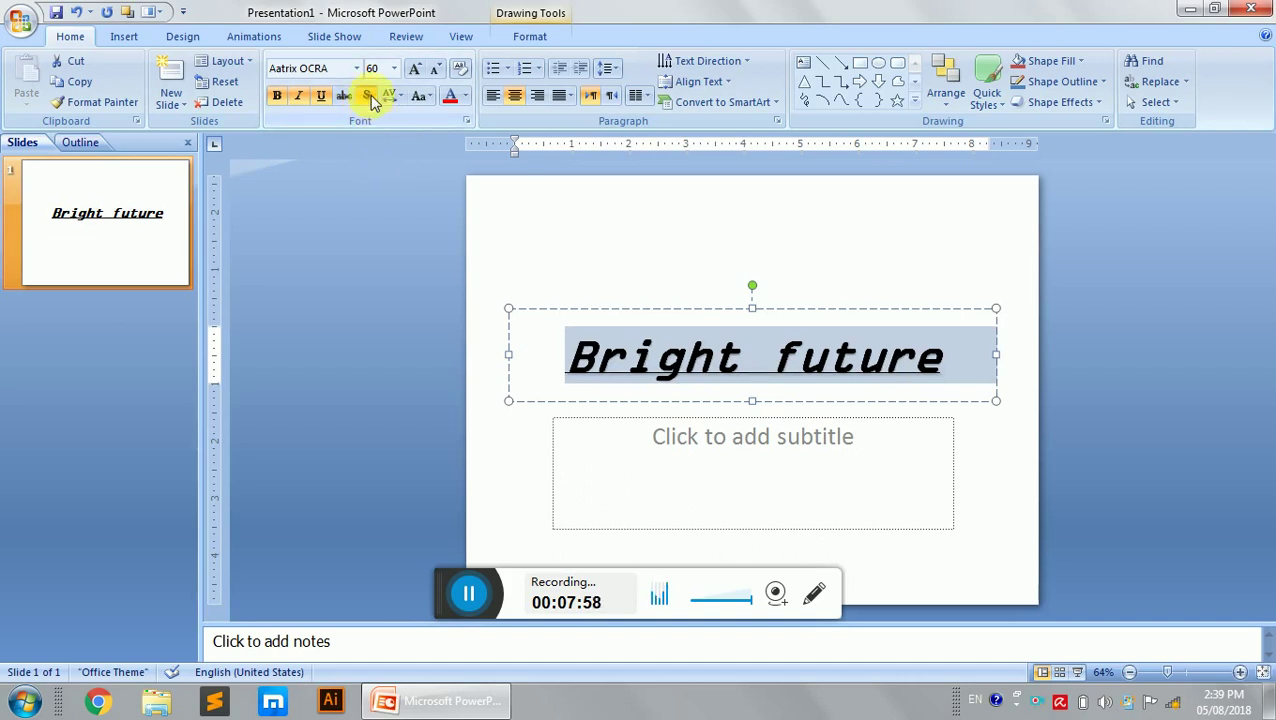
pyautogui.click(370, 98)
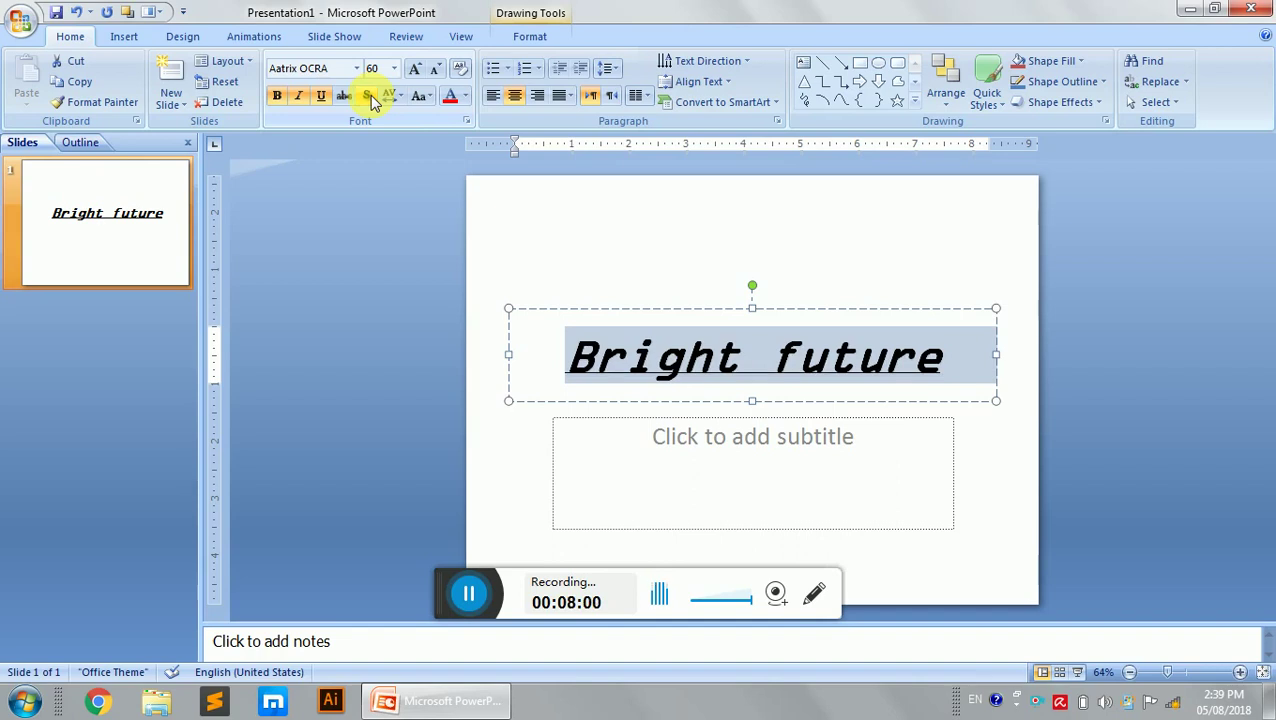
pyautogui.click(370, 98)
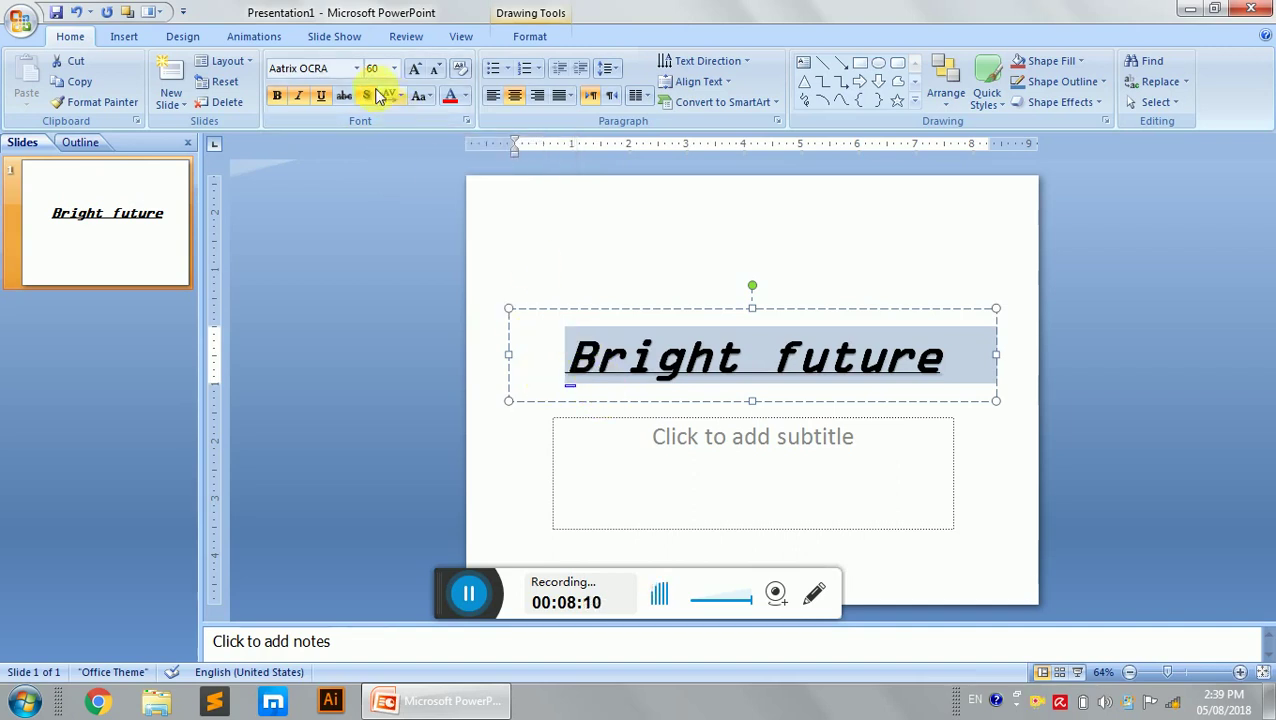
# Try Very Tight, Tight and Normal character spacing on the title, settling on Very Loose
pyautogui.click(400, 95)
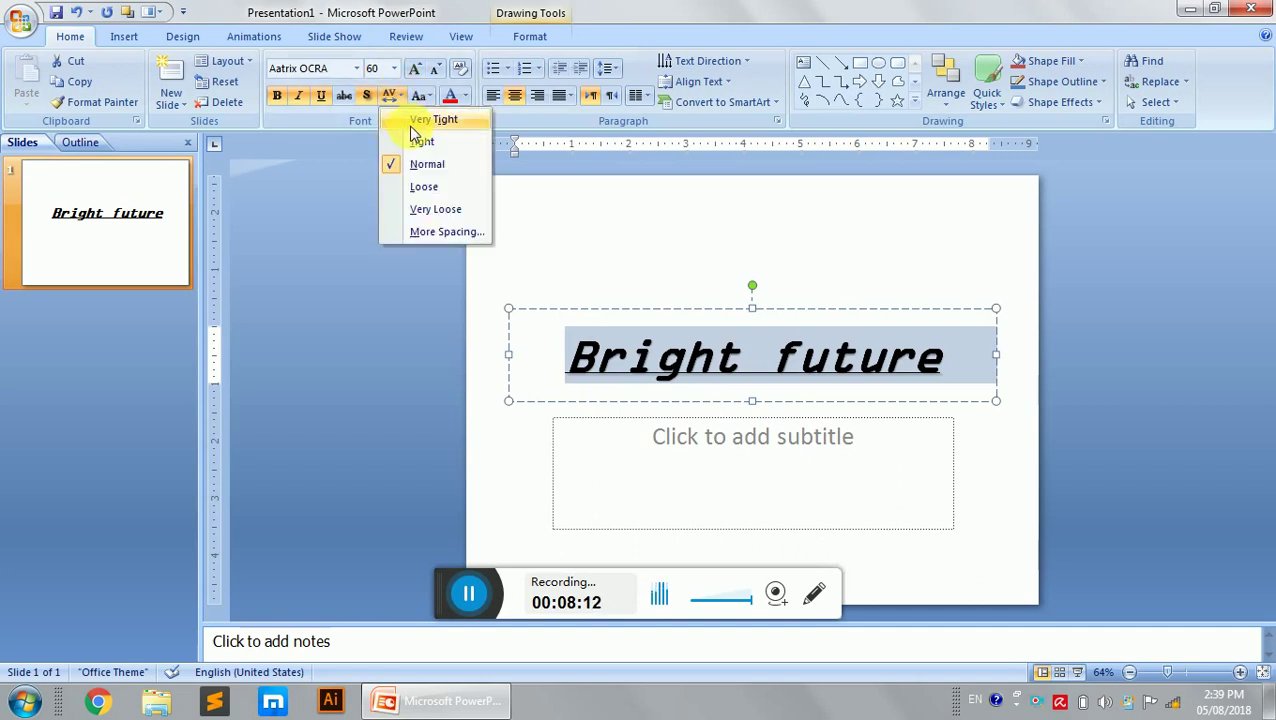
pyautogui.click(420, 122)
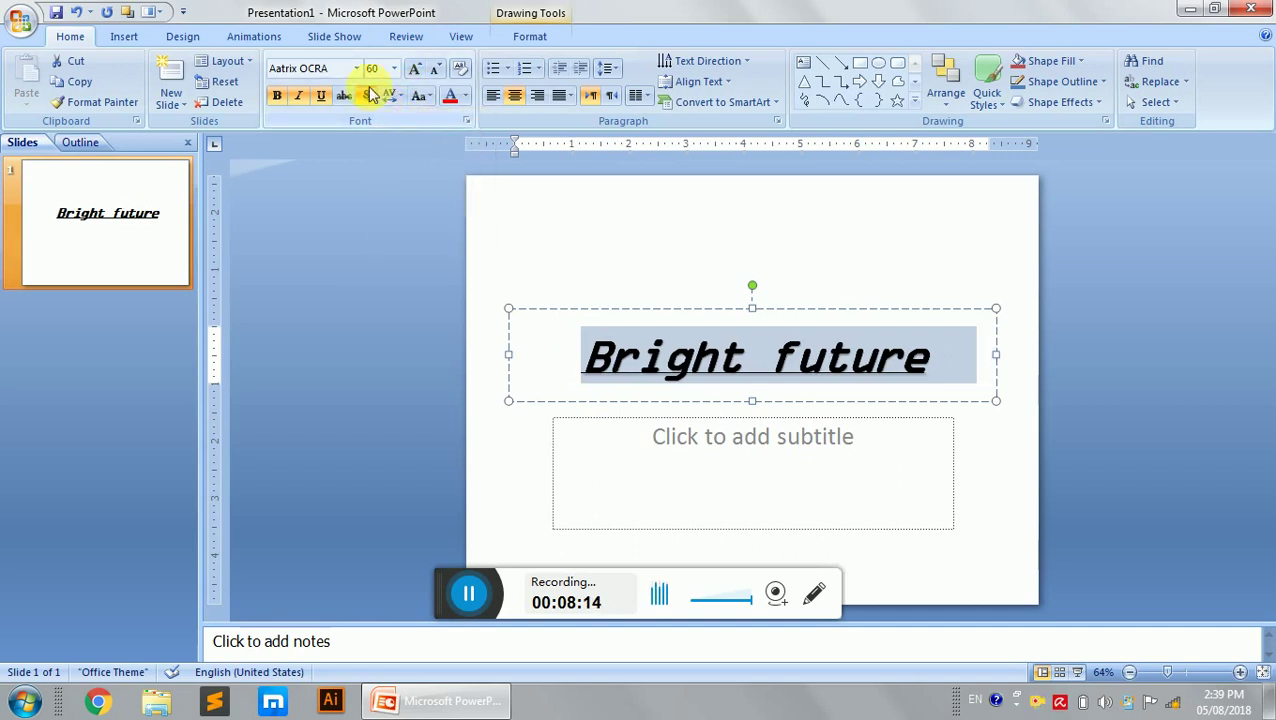
pyautogui.click(404, 97)
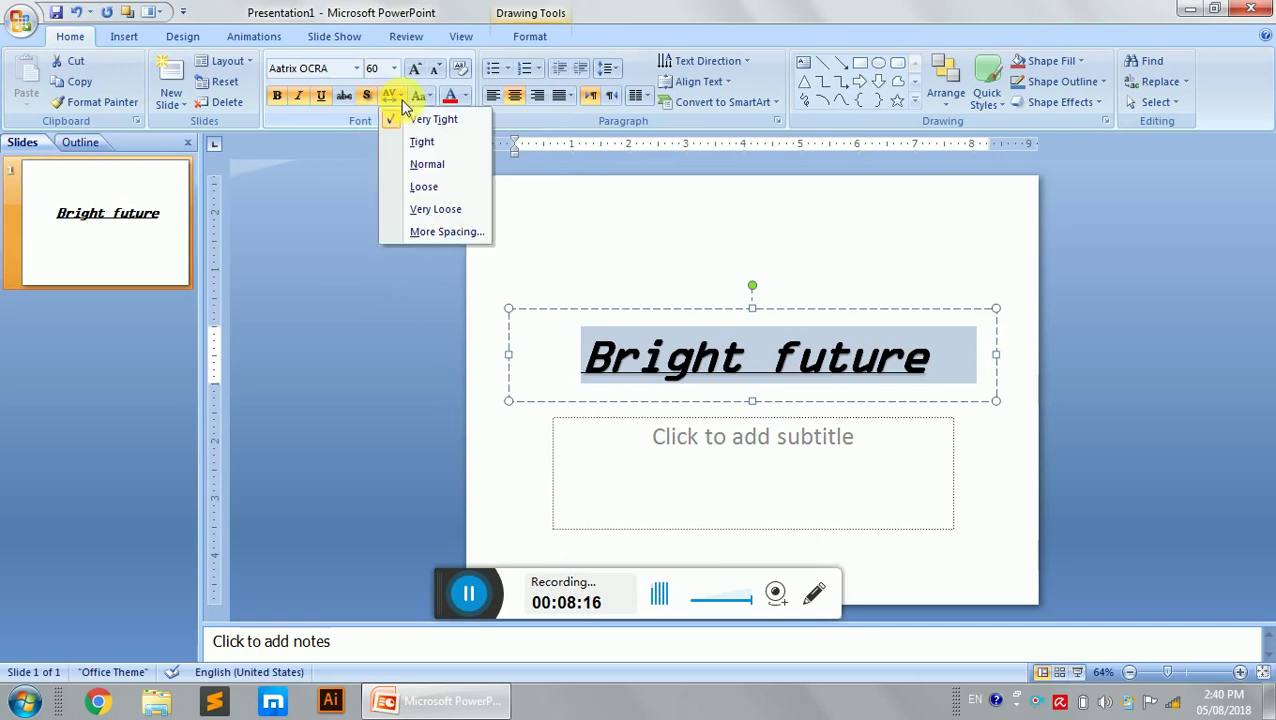
pyautogui.click(418, 142)
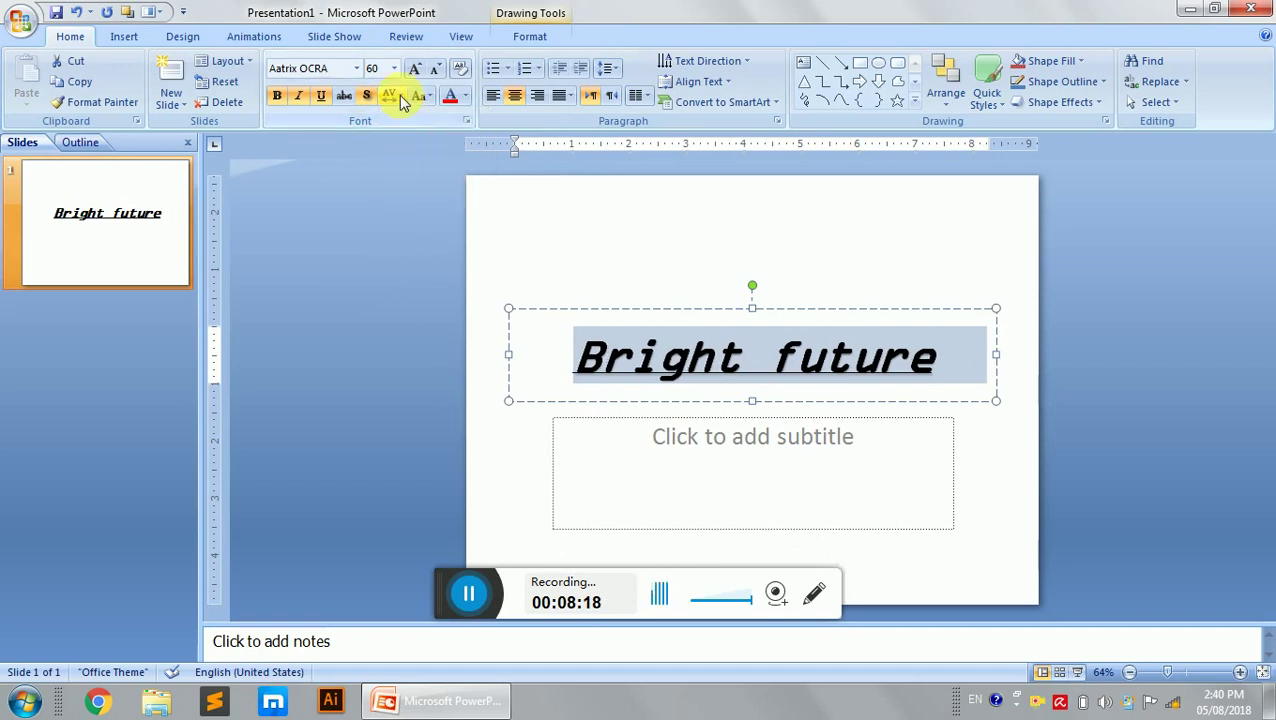
pyautogui.click(402, 95)
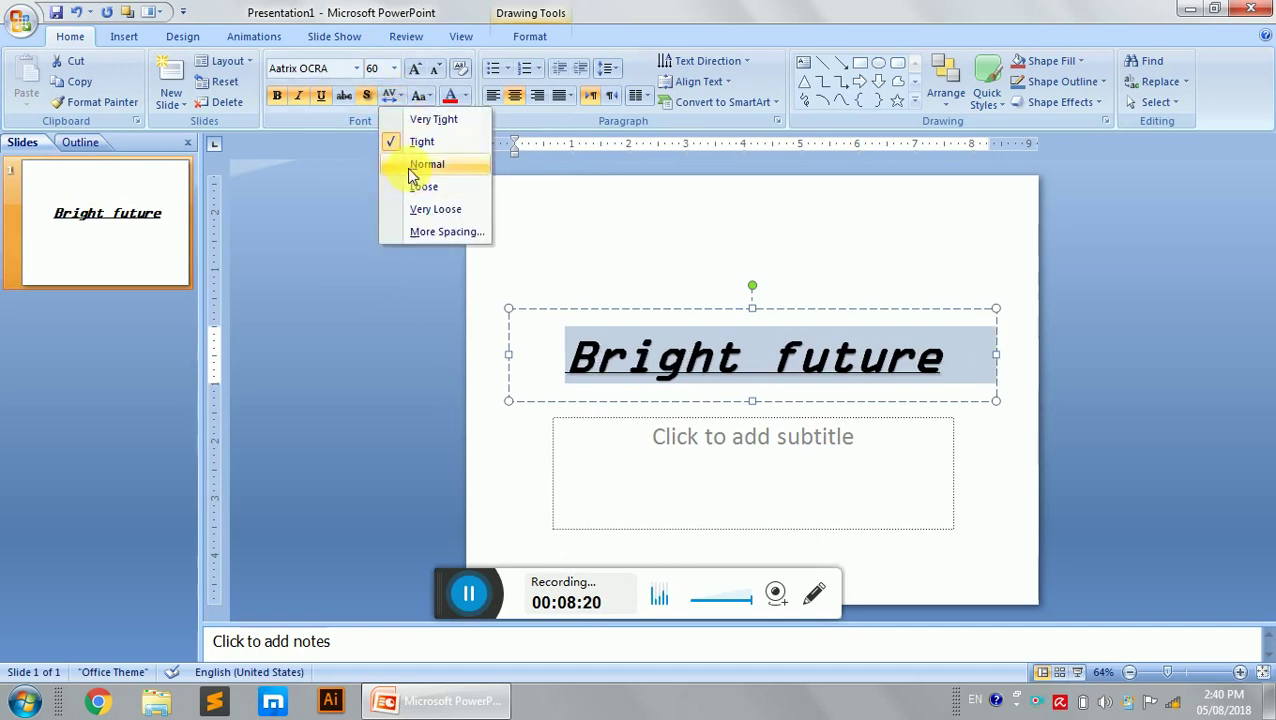
pyautogui.click(406, 165)
pyautogui.click(400, 95)
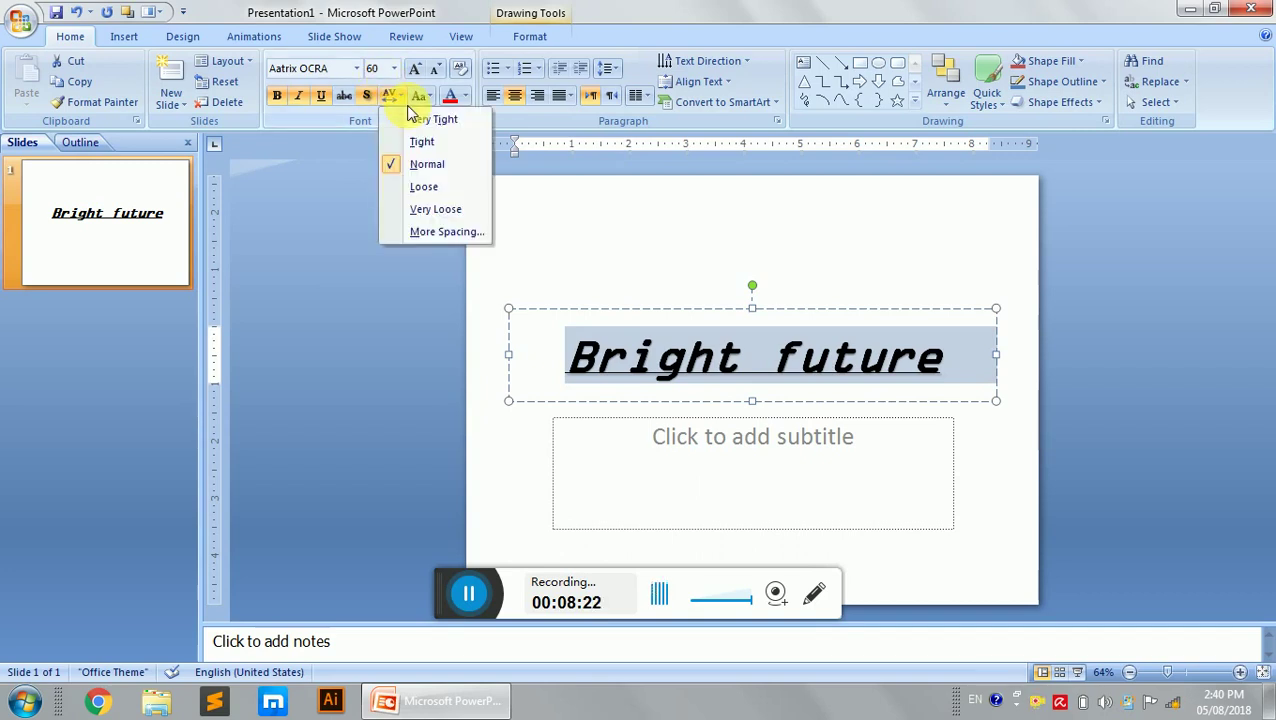
pyautogui.click(429, 214)
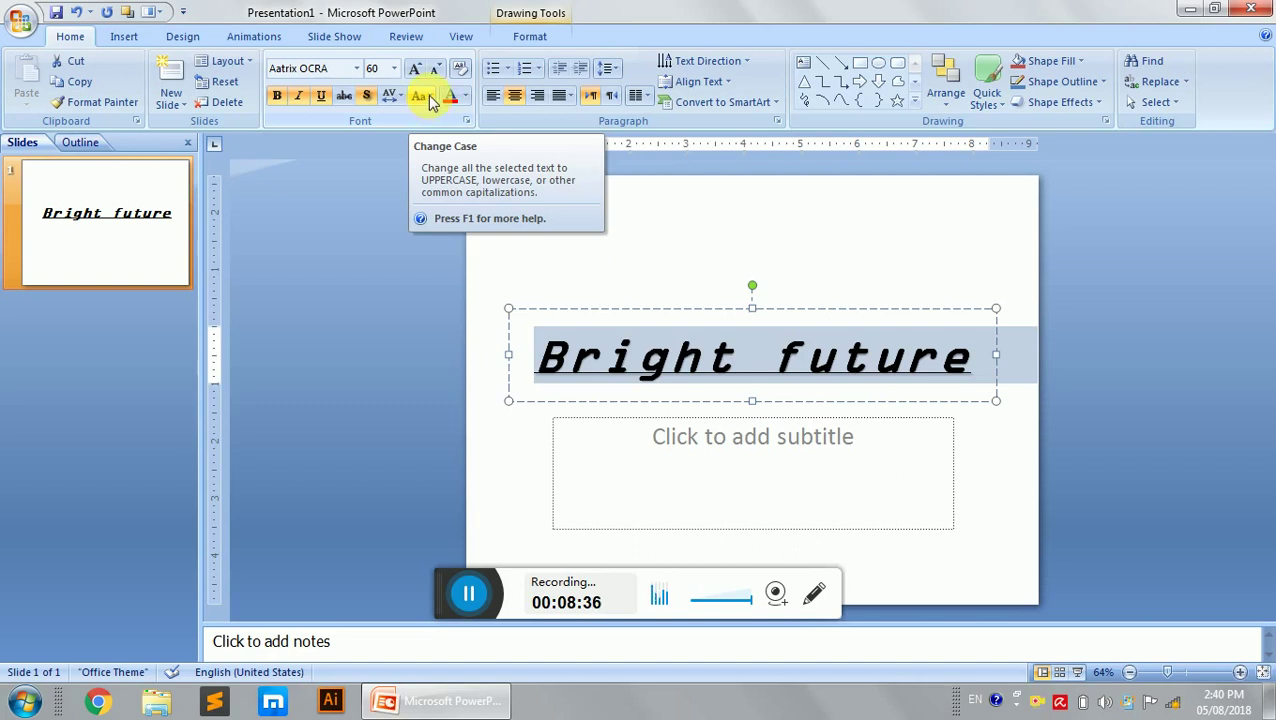
# Set the Bright future title's font colour to the olive green theme swatch
pyautogui.click(432, 104)
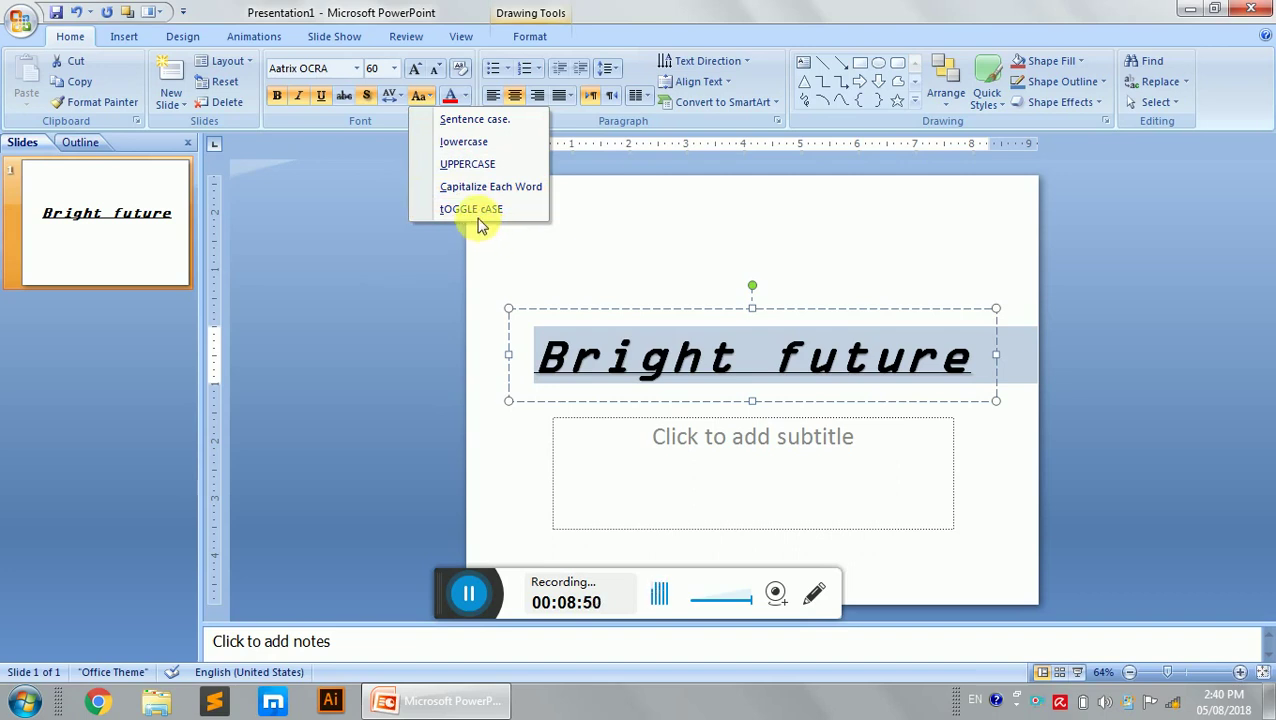
pyautogui.click(465, 97)
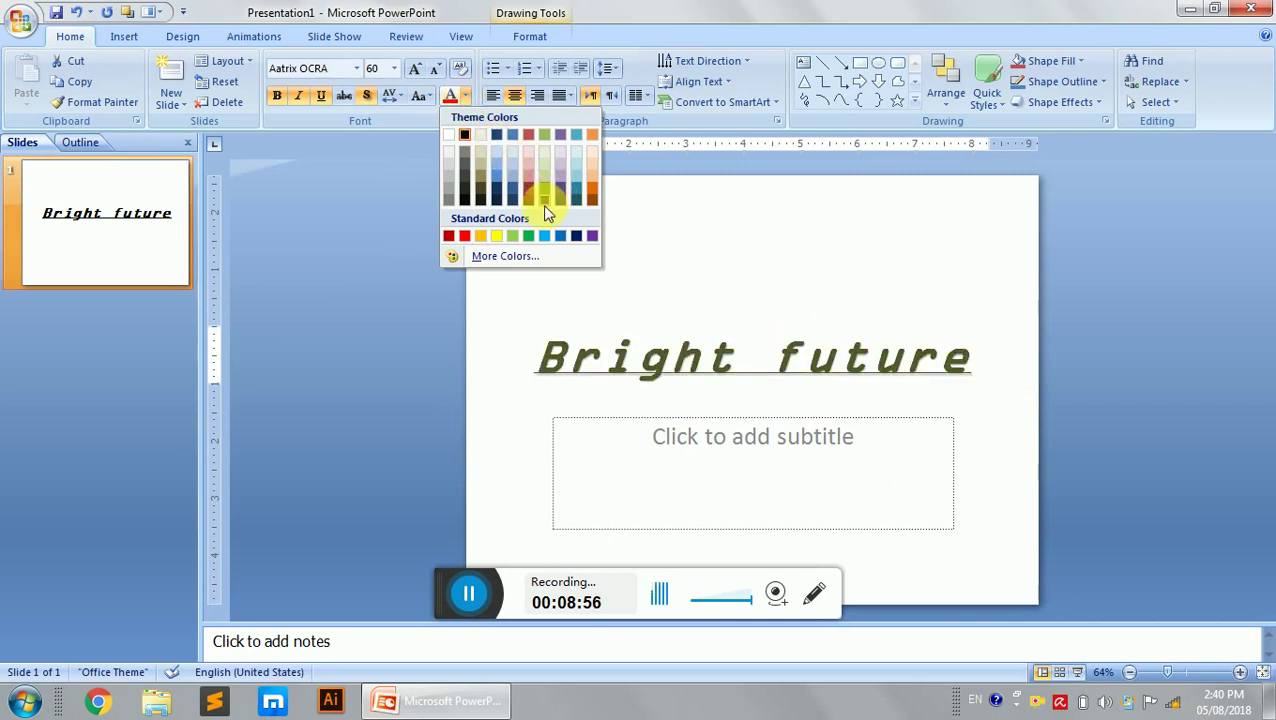
pyautogui.click(544, 198)
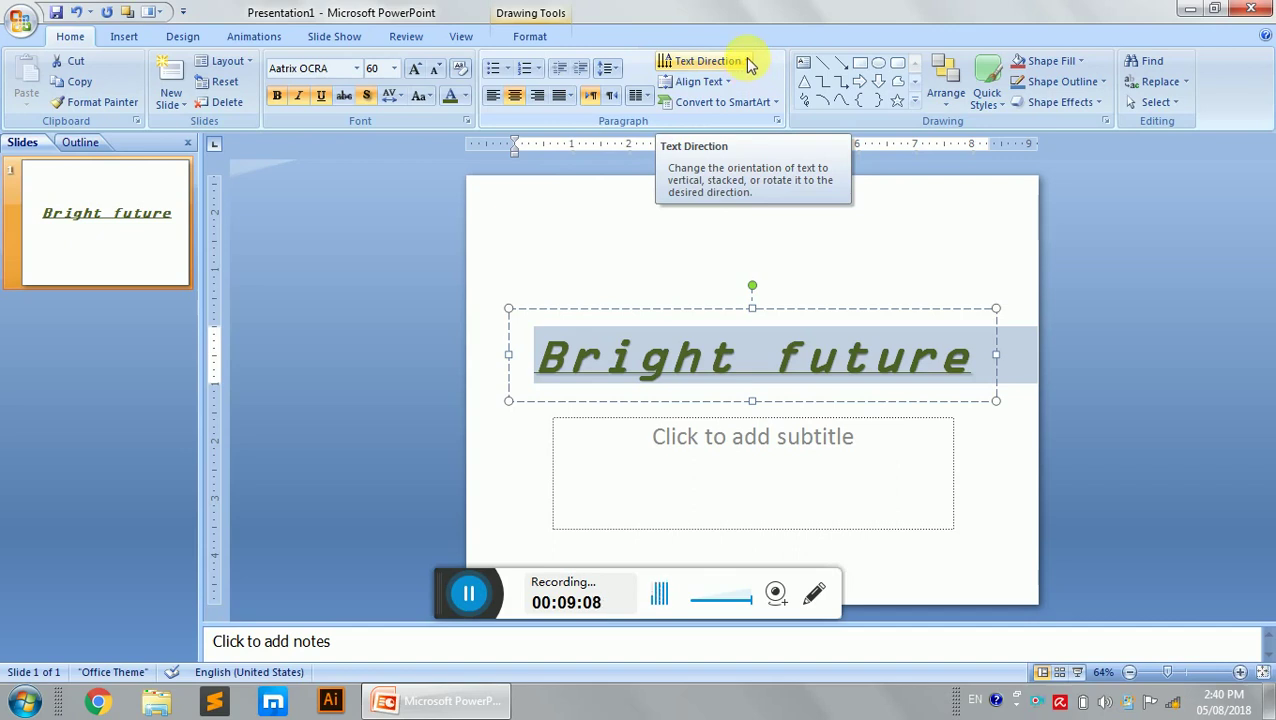
# Rotate the title text 90° with Text Direction, then revert it to Horizontal
pyautogui.click(748, 62)
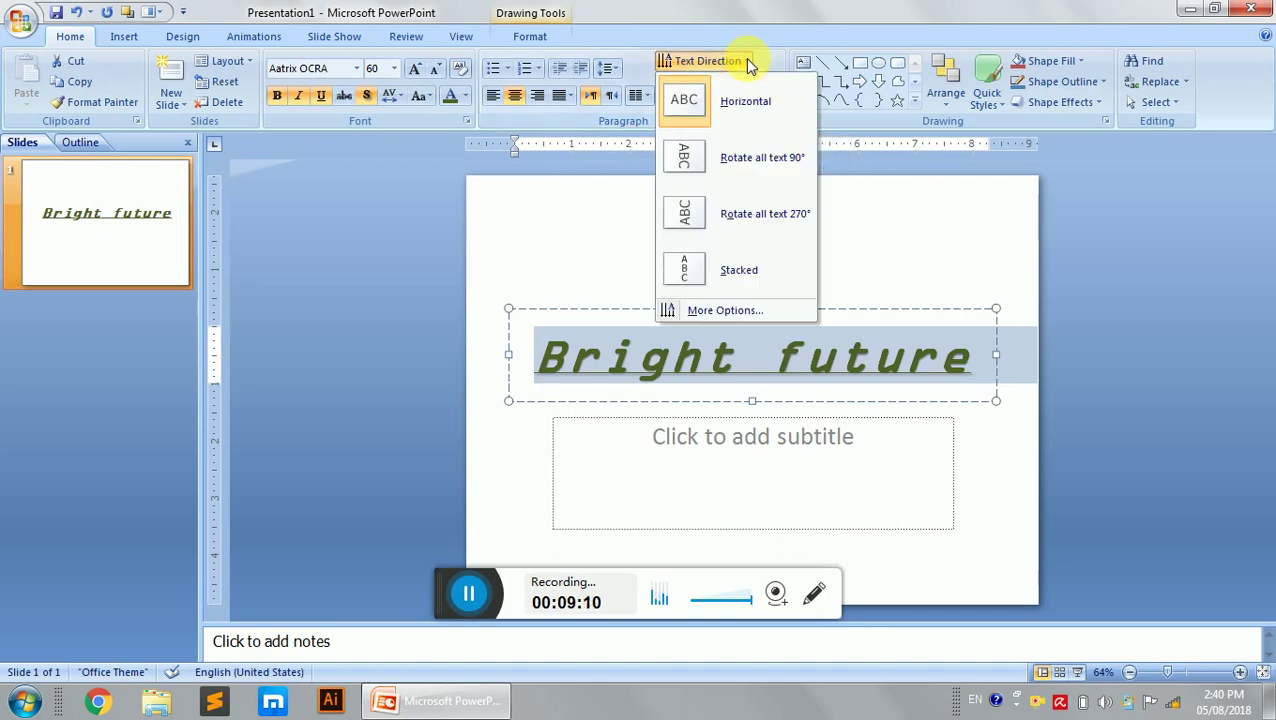
pyautogui.click(716, 160)
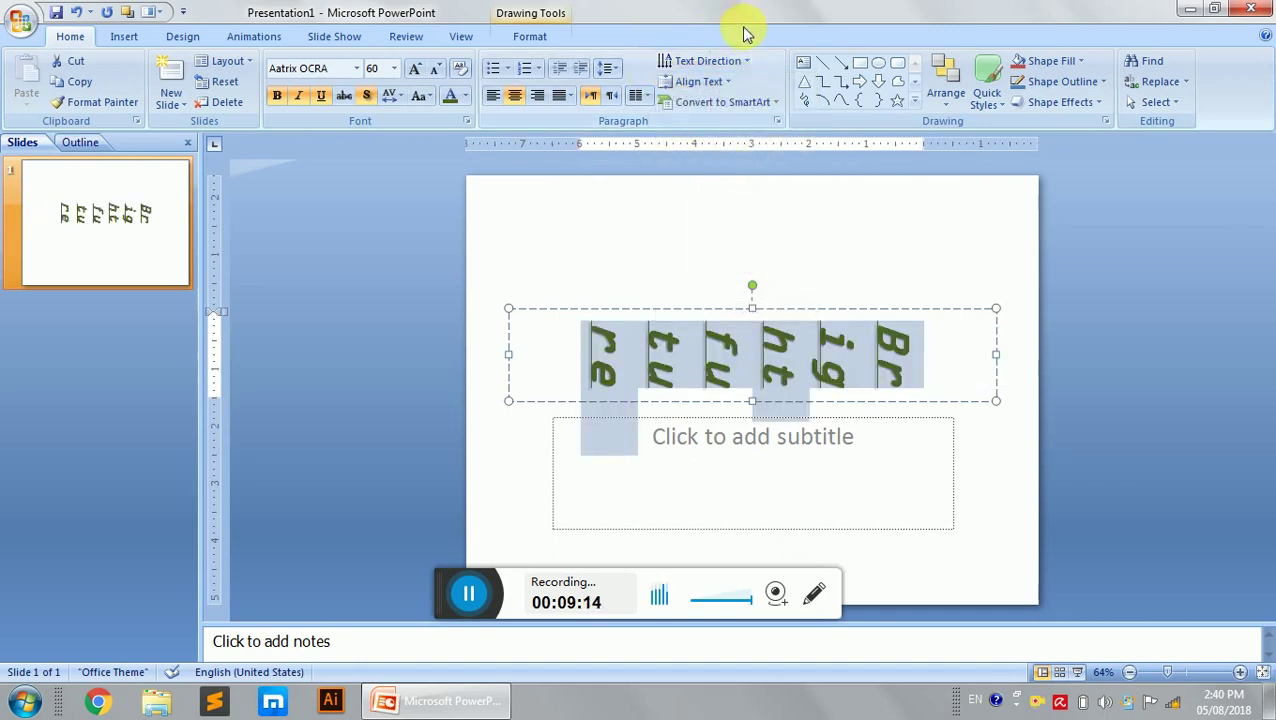
pyautogui.click(748, 61)
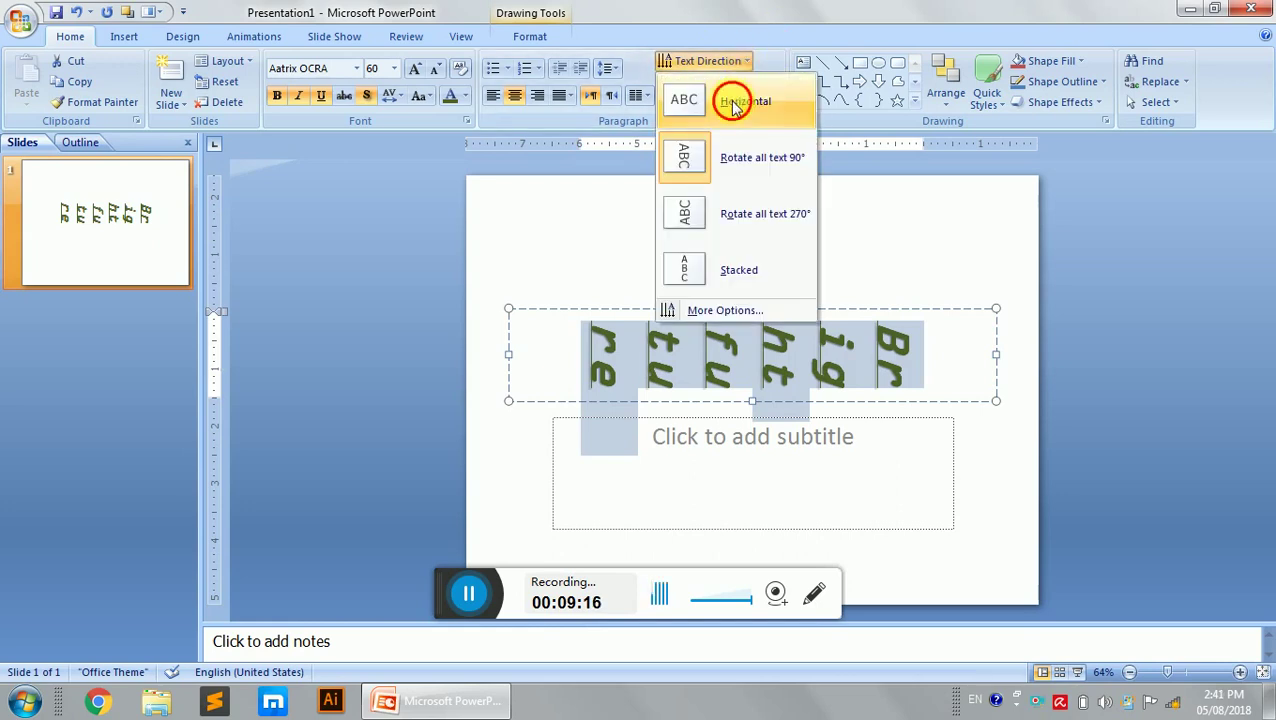
pyautogui.click(735, 101)
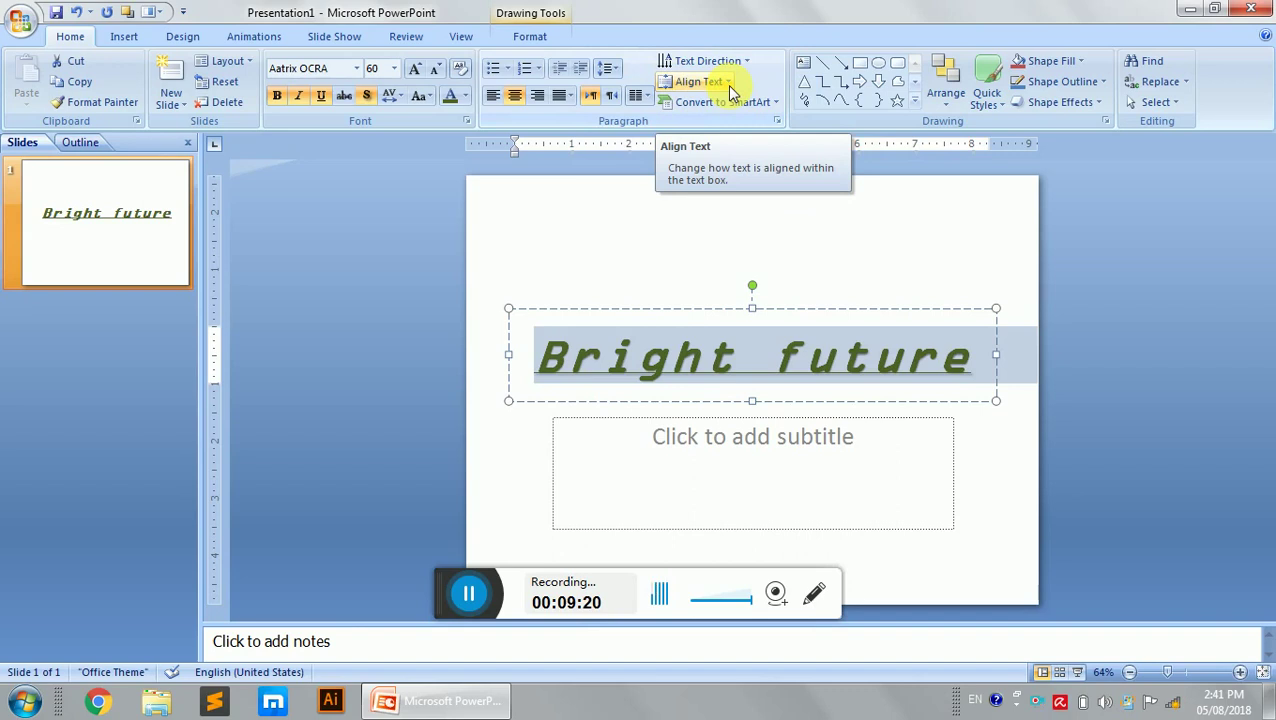
# Align the title text to the top of its box
pyautogui.click(731, 92)
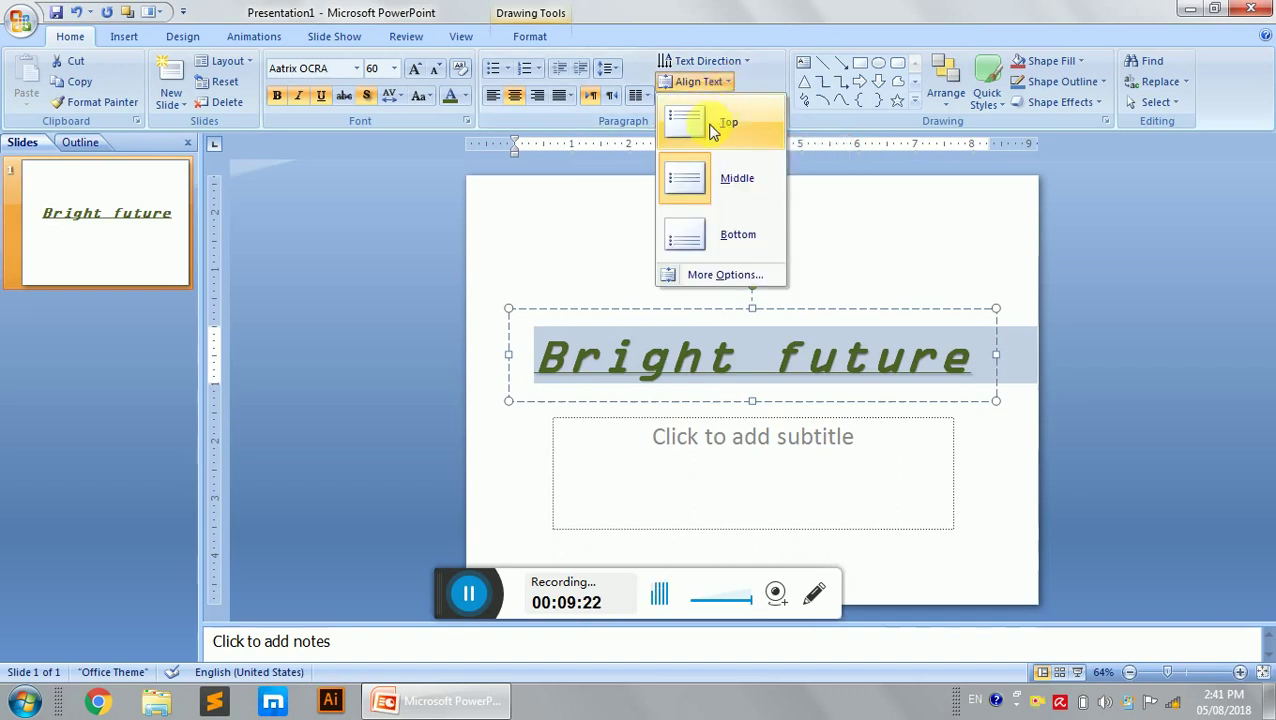
pyautogui.click(712, 125)
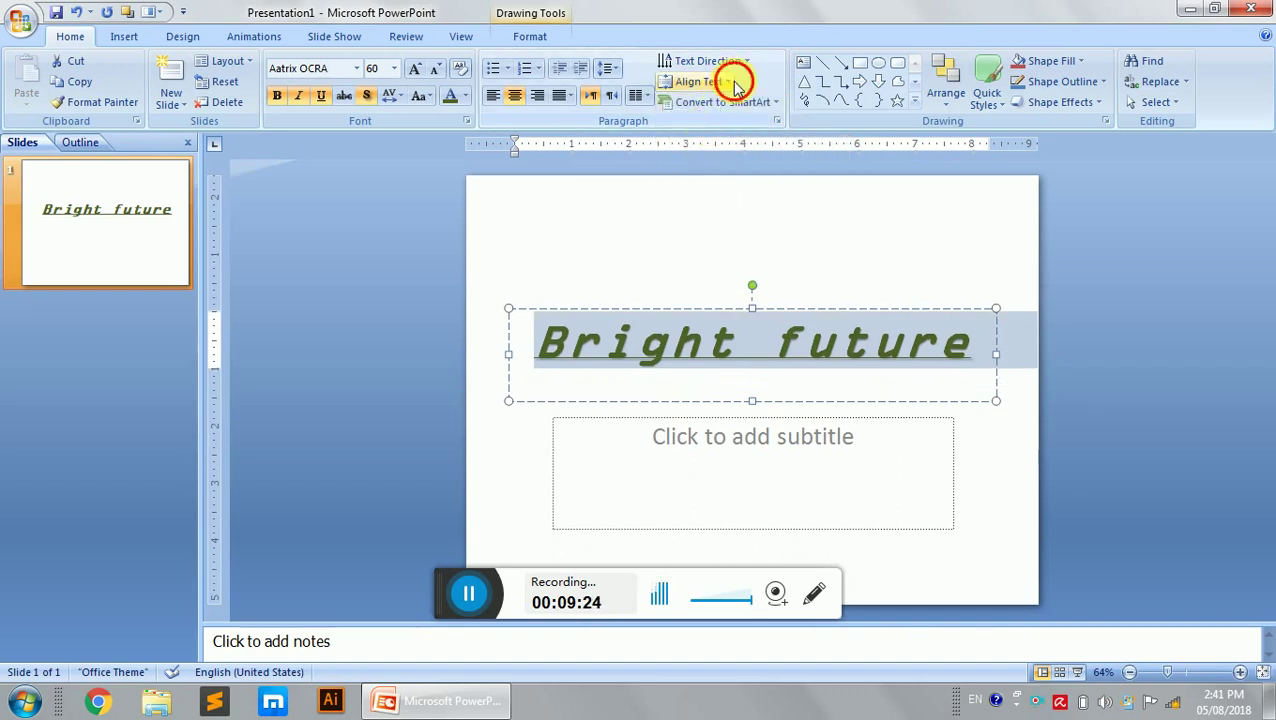
pyautogui.click(735, 85)
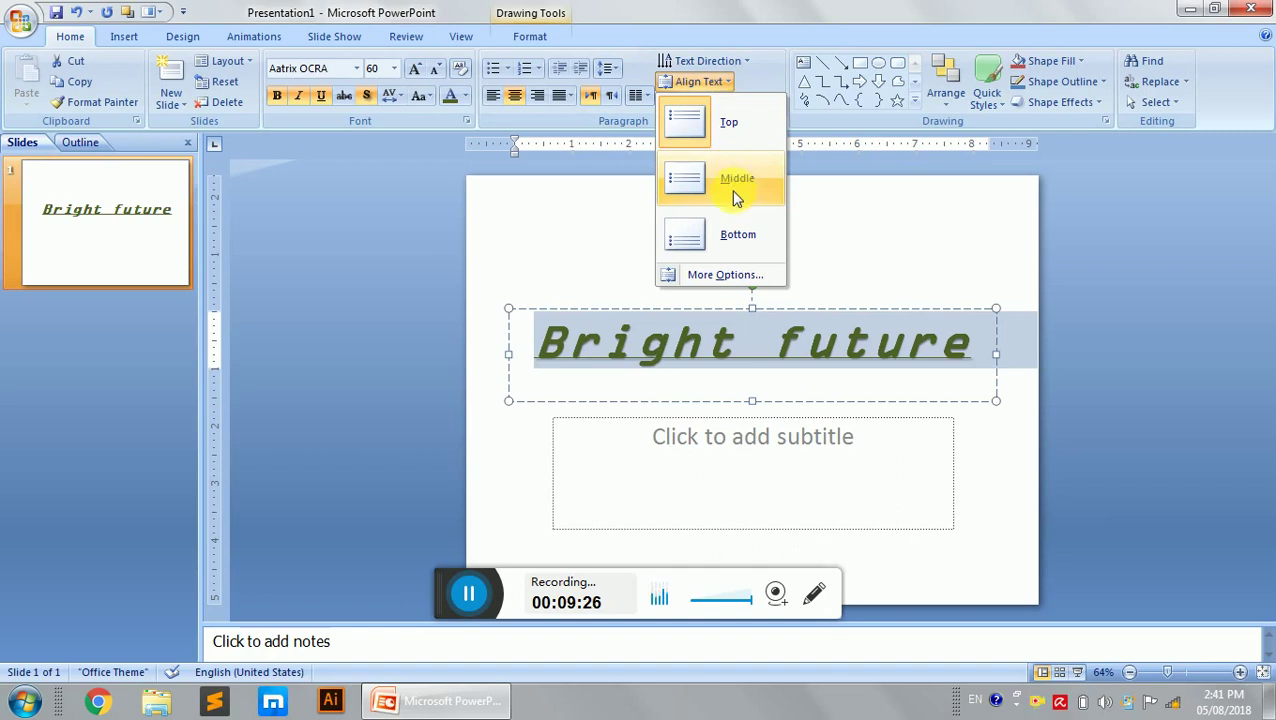
pyautogui.click(725, 42)
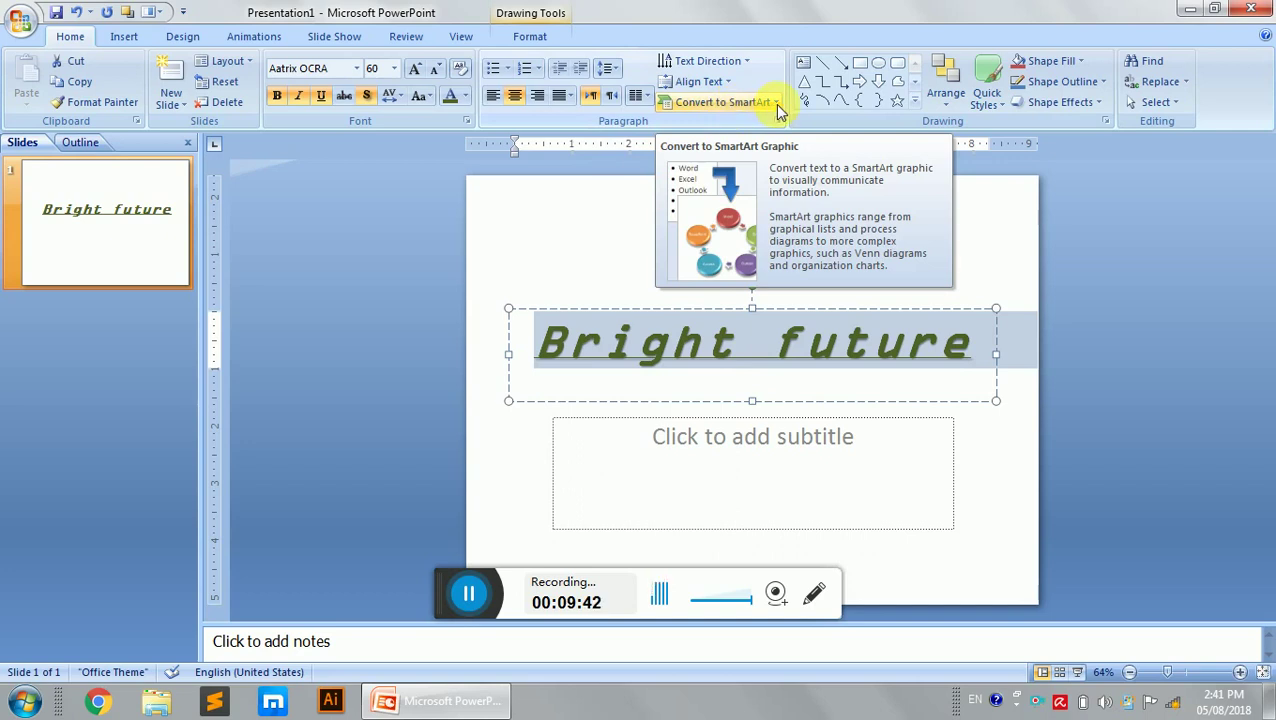
# Convert the title to a cycle SmartArt, add two more circles, then undo the added circles
pyautogui.click(775, 104)
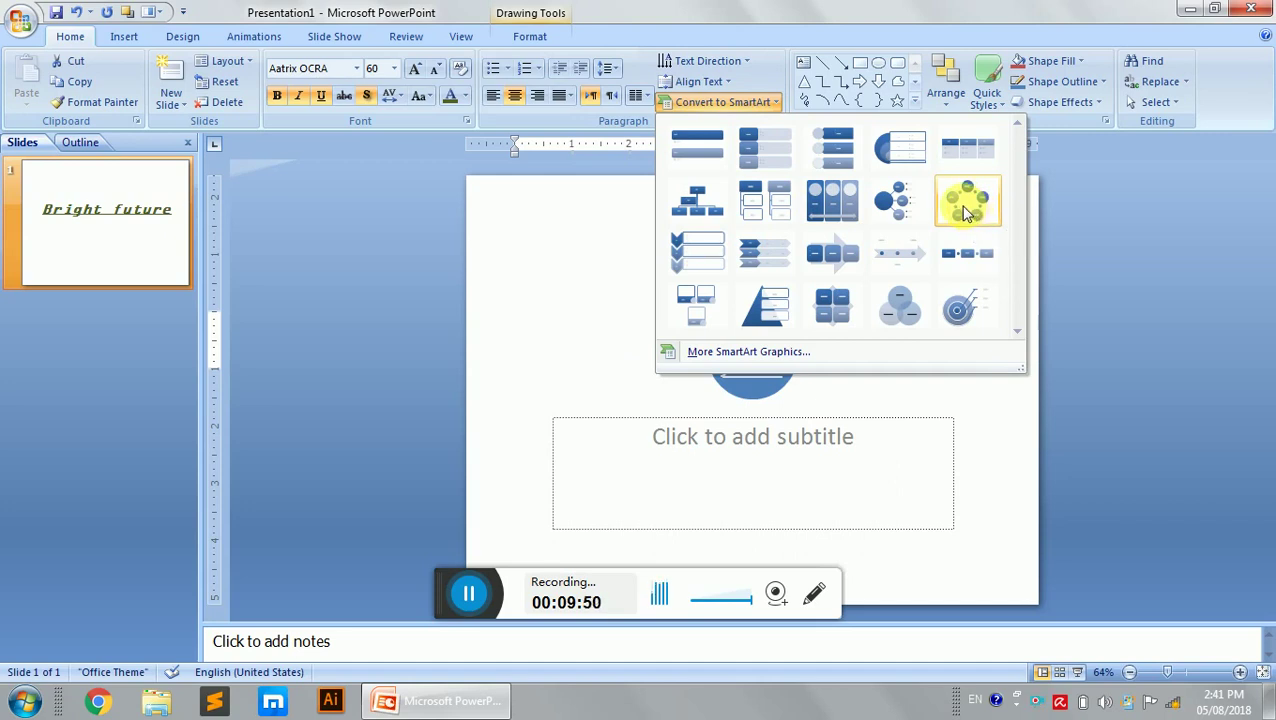
pyautogui.click(966, 212)
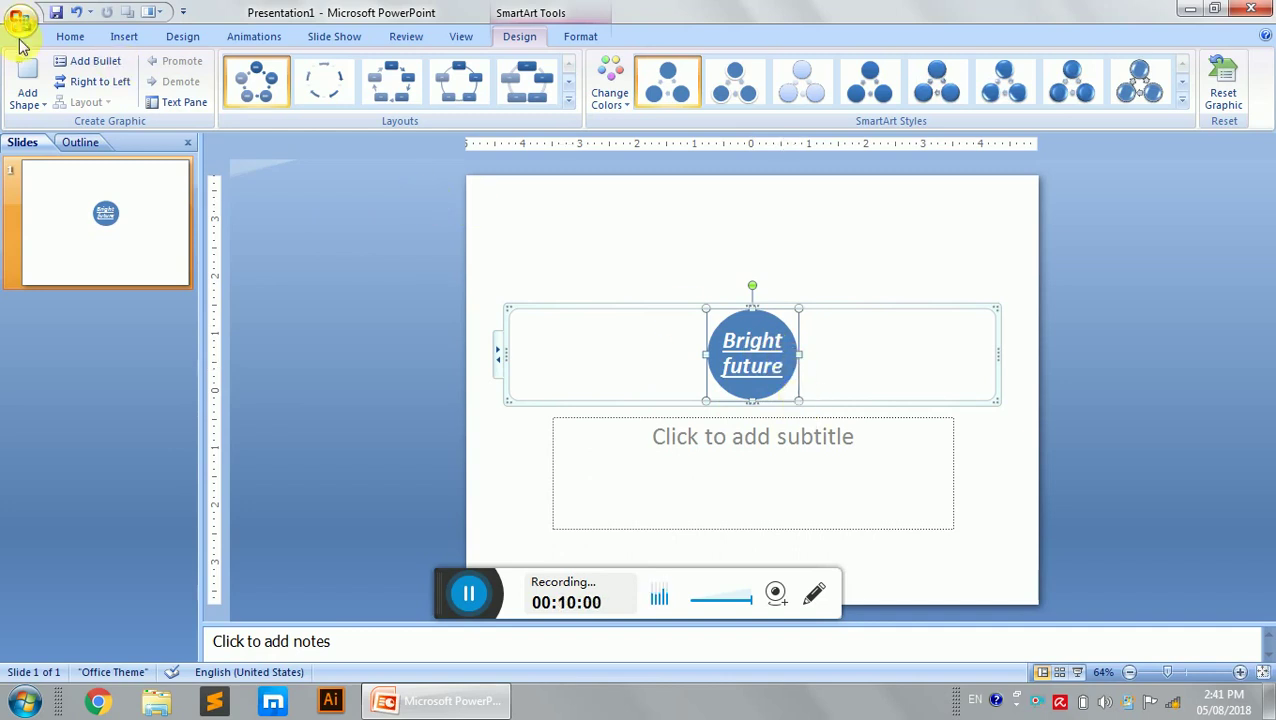
pyautogui.click(40, 106)
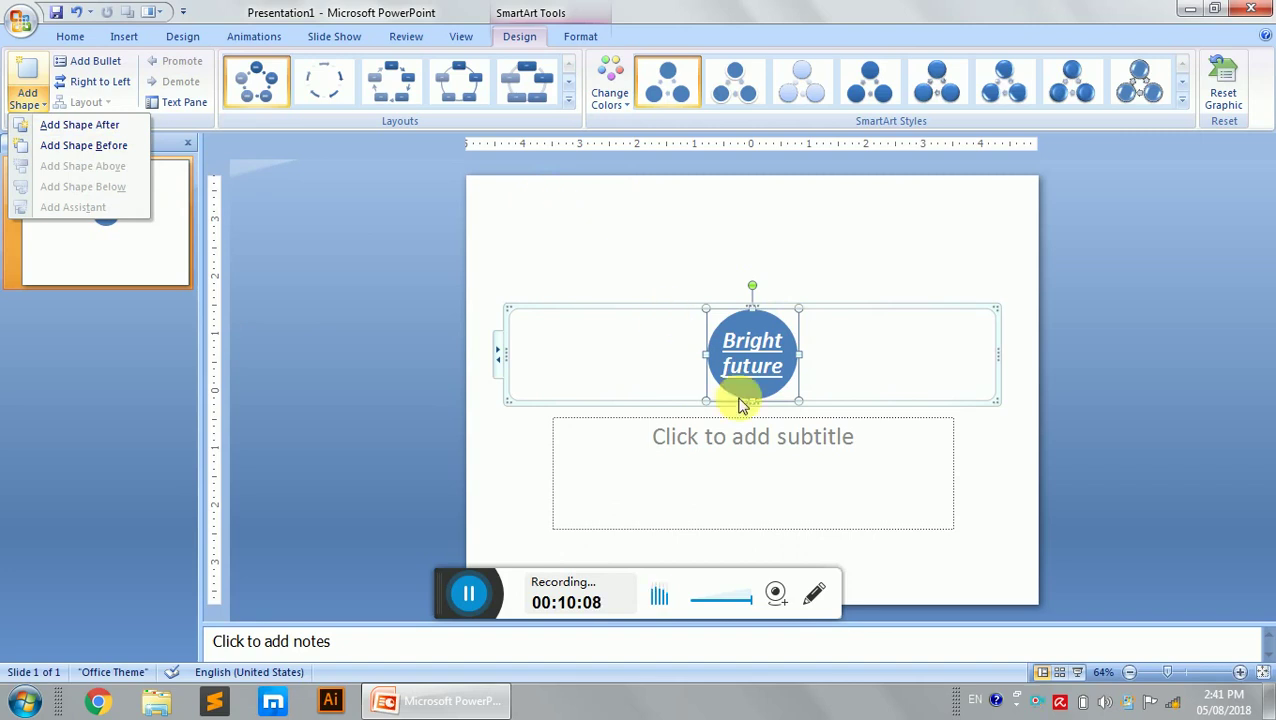
pyautogui.click(119, 131)
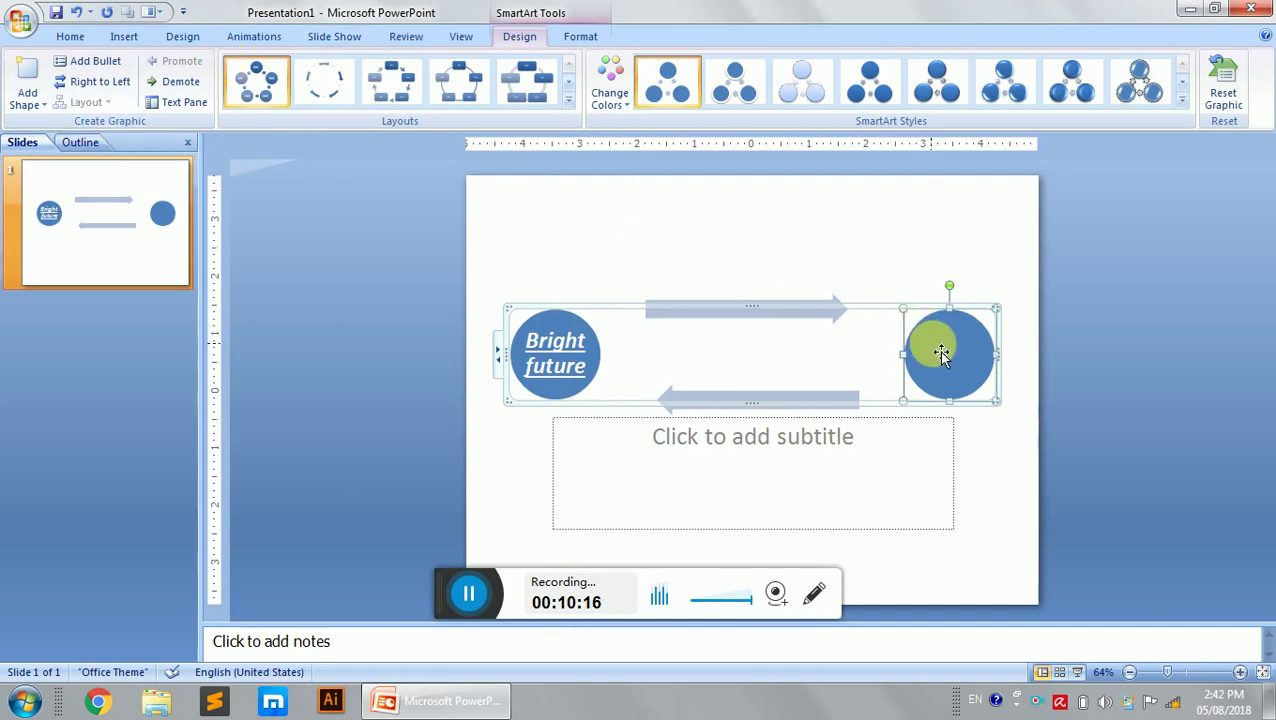
pyautogui.click(40, 101)
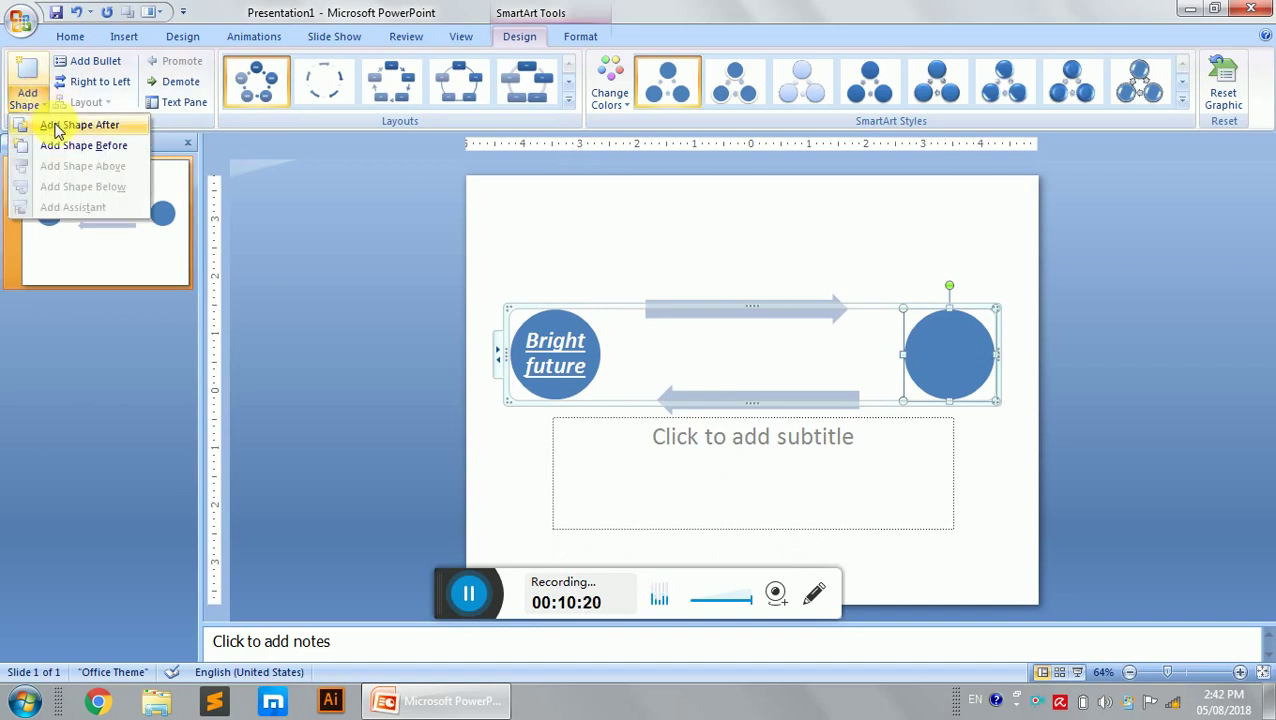
pyautogui.click(57, 126)
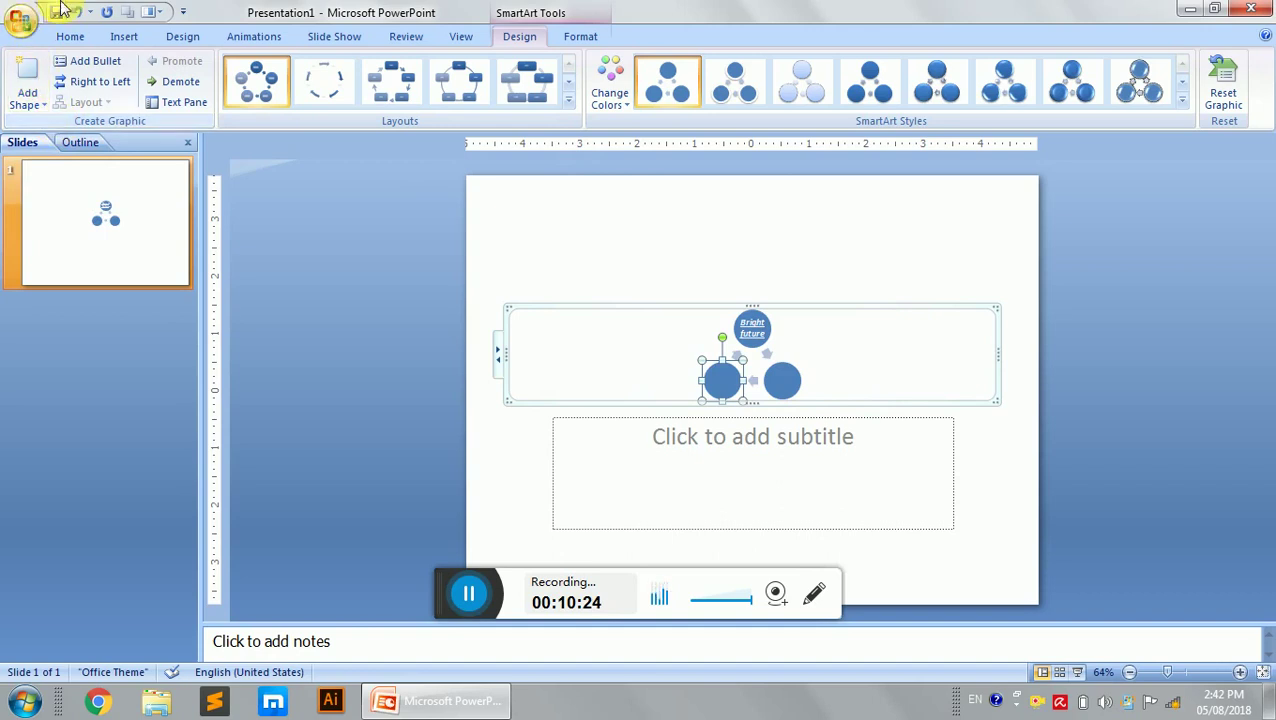
pyautogui.hotkey('ctrl', 'z')
# Undo back to the plain title and draw a rounded rectangle beneath it
pyautogui.hotkey('ctrl', 'z')
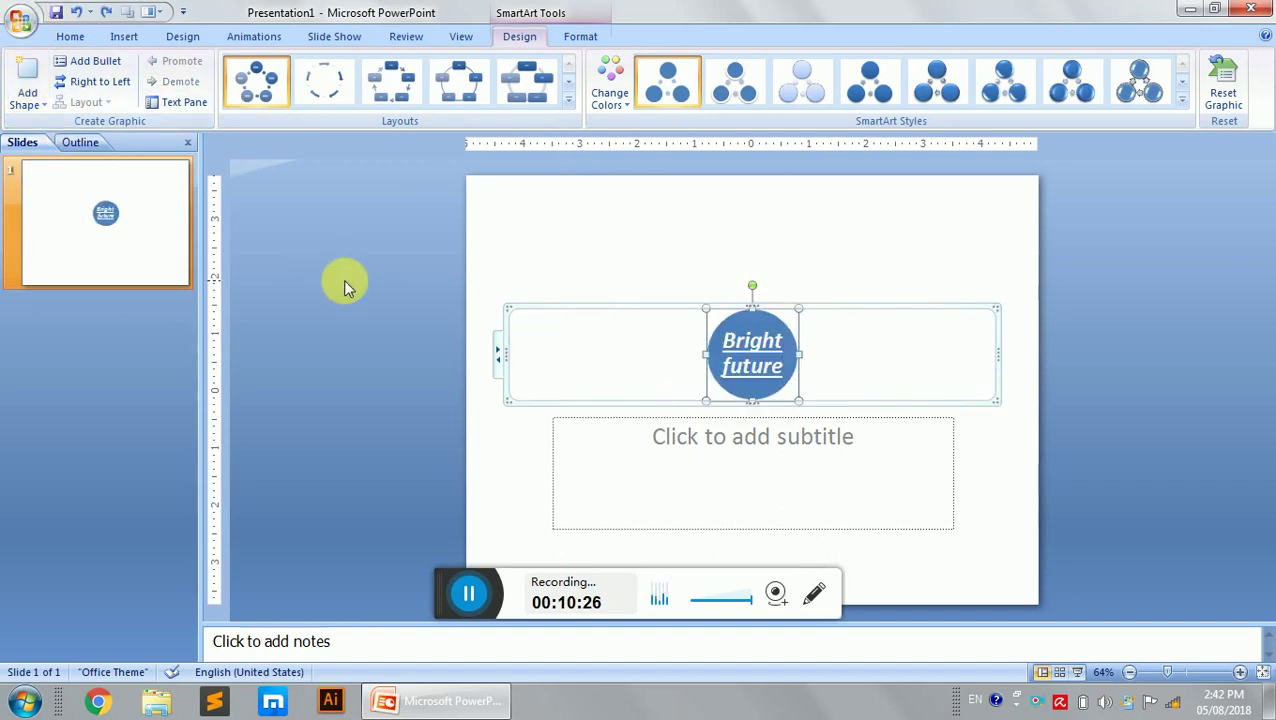
pyautogui.hotkey('ctrl', 'z')
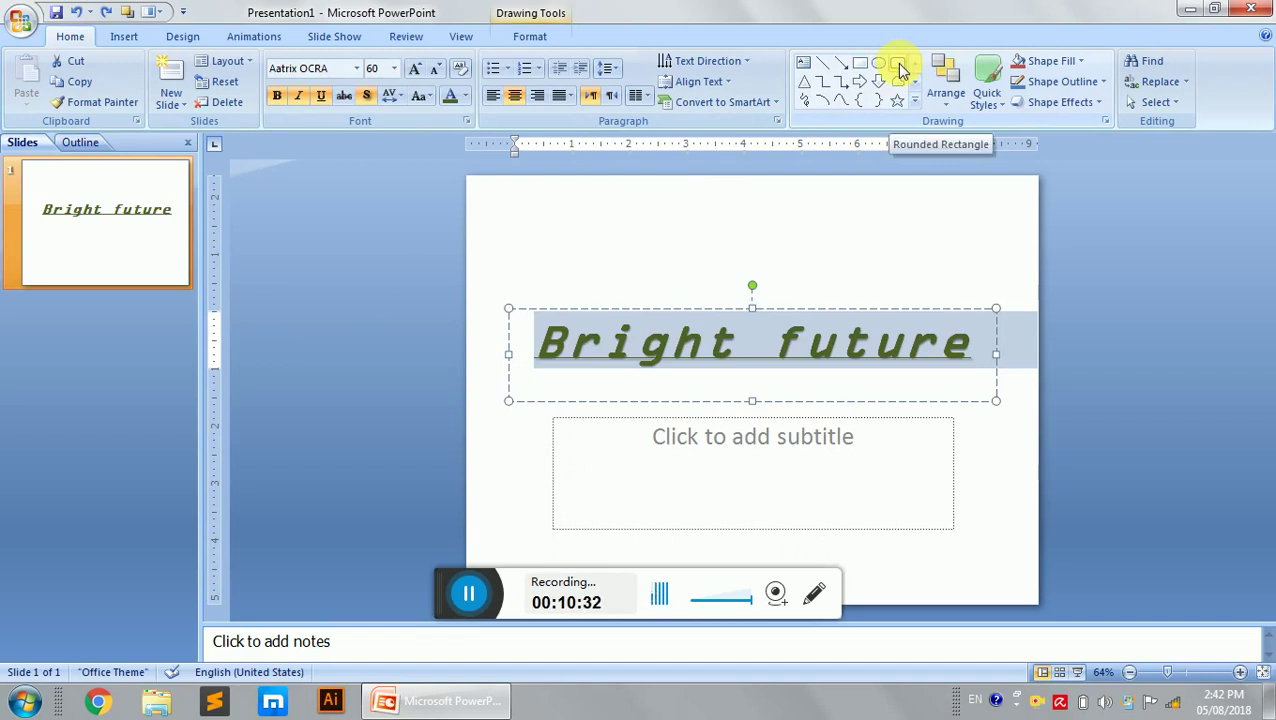
pyautogui.click(899, 66)
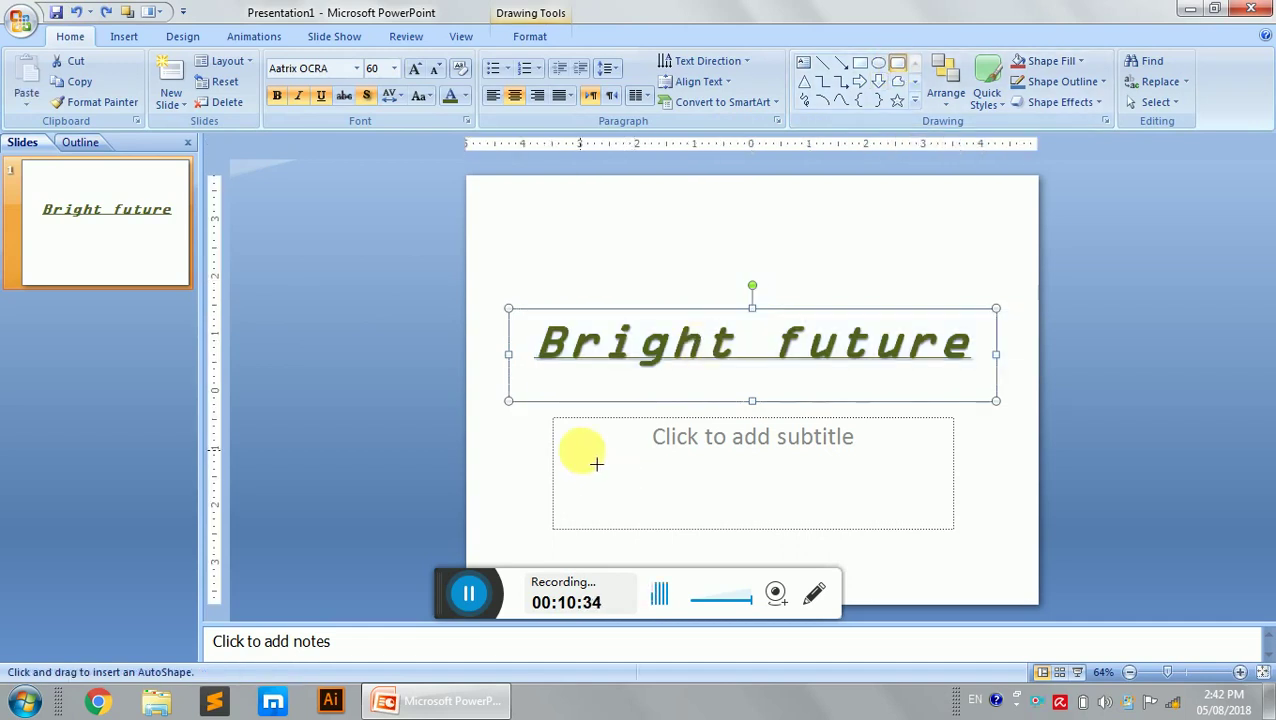
pyautogui.moveTo(580, 452); pyautogui.dragTo(843, 575)
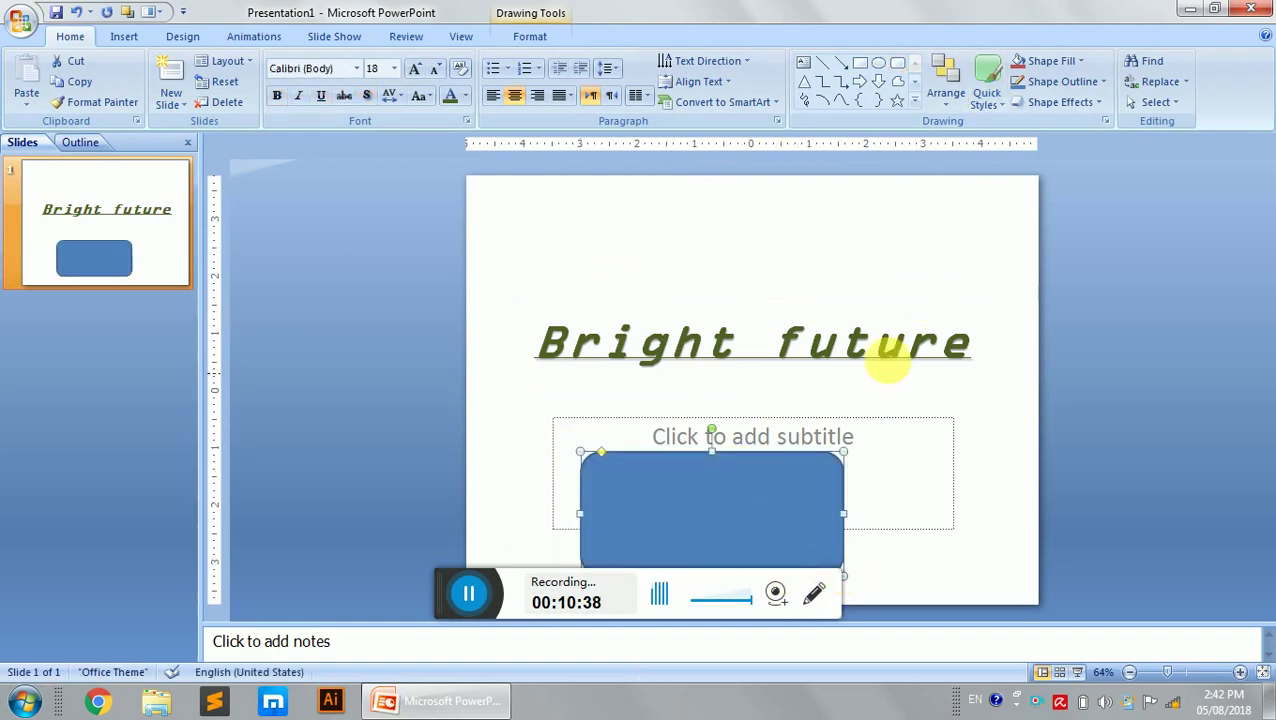
pyautogui.click(904, 362)
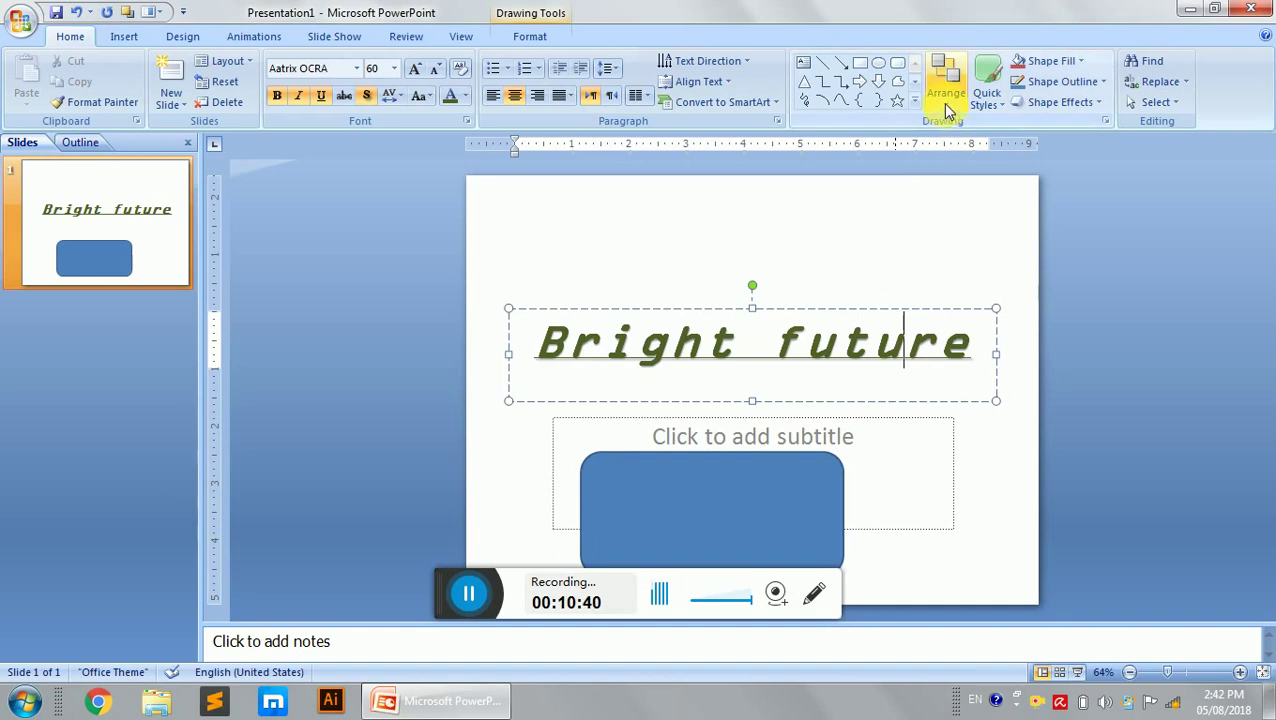
pyautogui.click(1003, 103)
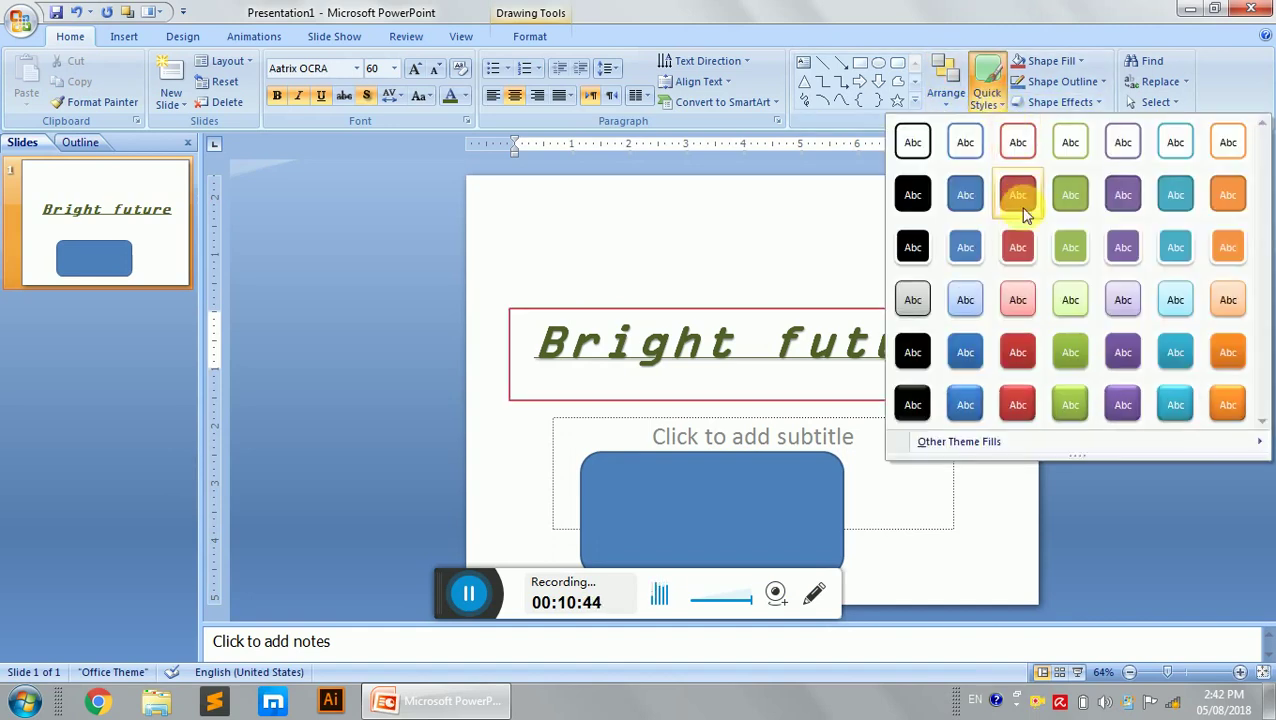
# Apply the light cyan preset shape style to the title box after trying the purple one
pyautogui.click(1123, 195)
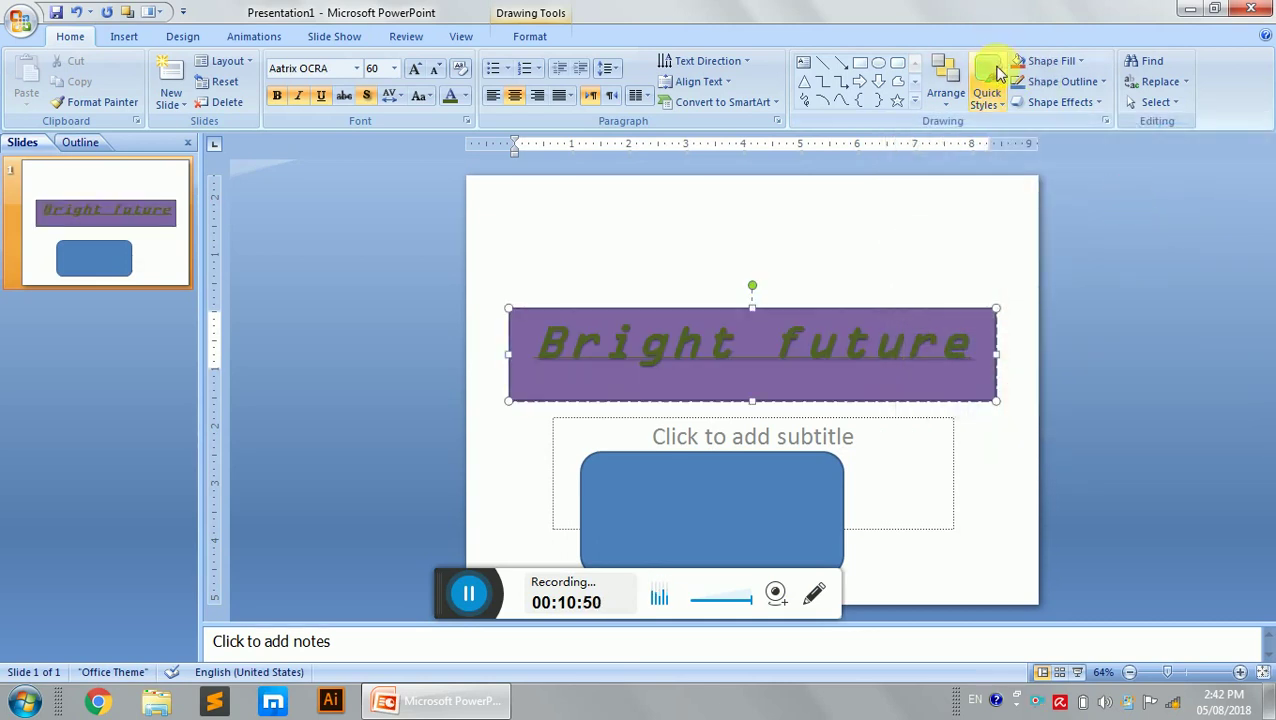
pyautogui.click(1000, 100)
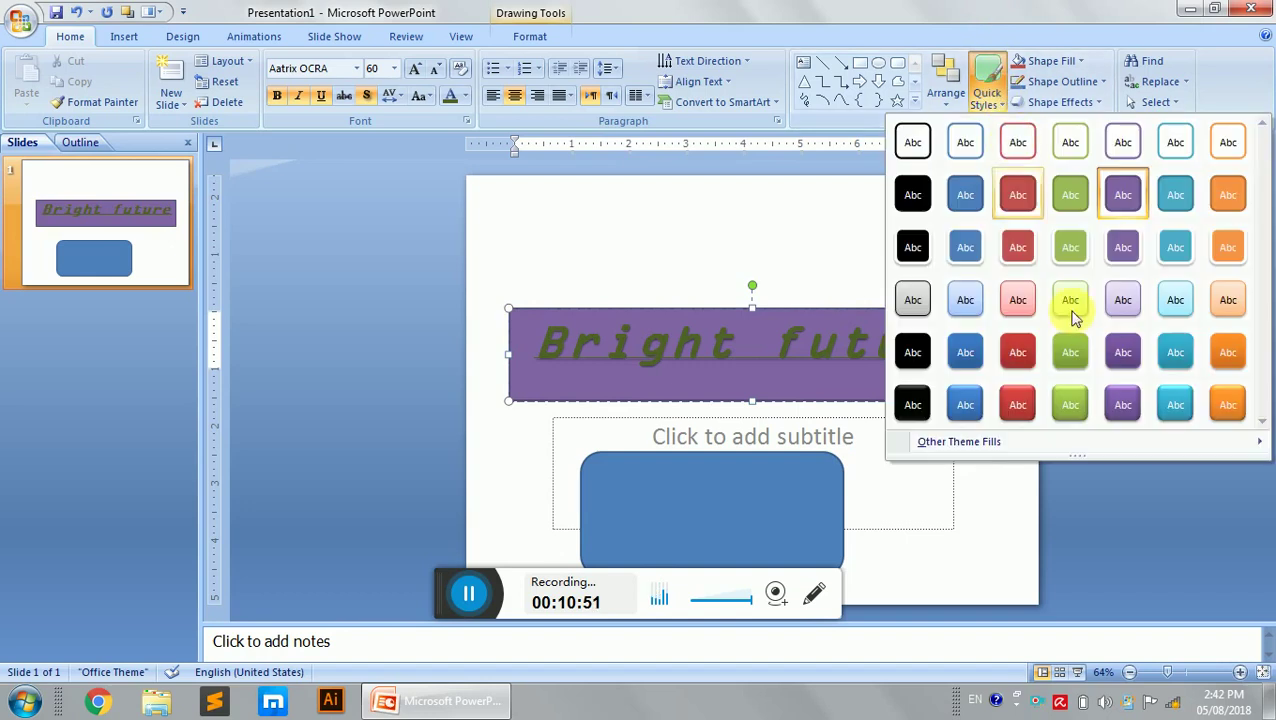
pyautogui.click(1167, 310)
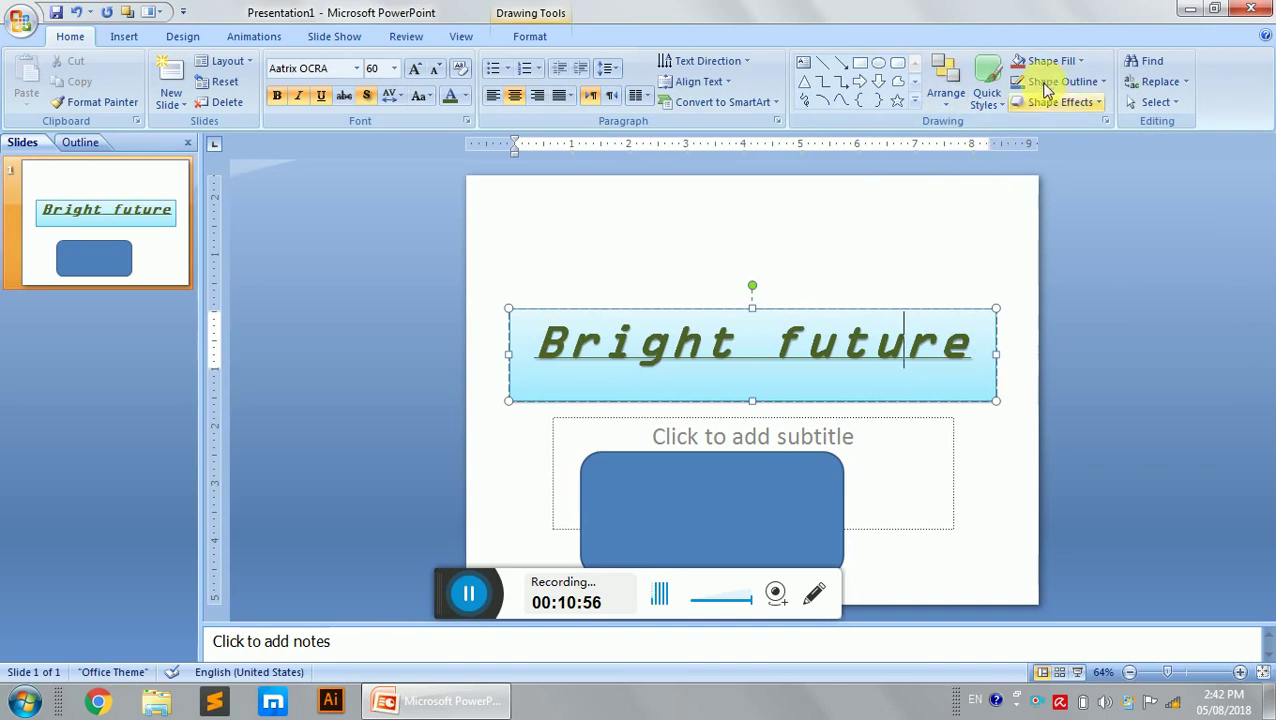
pyautogui.click(1081, 64)
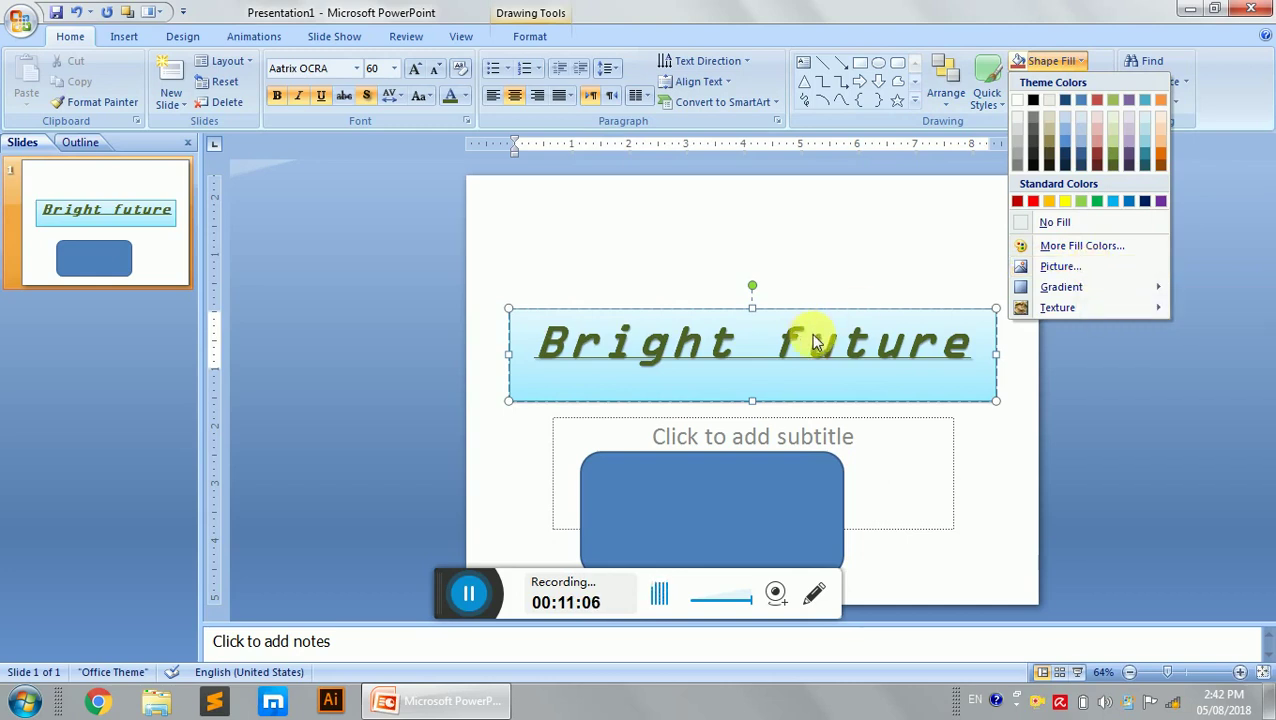
# Fill the title box with the ID card PNG picture from the Desktop
pyautogui.click(1060, 266)
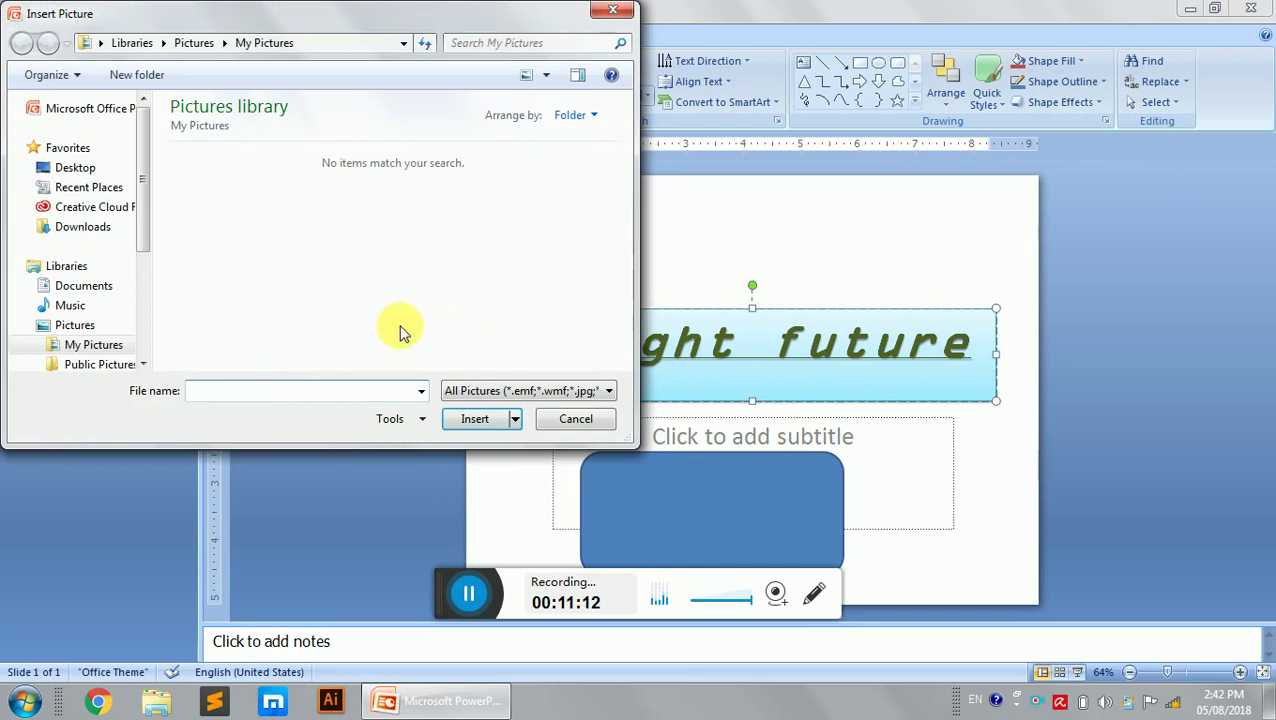
pyautogui.click(65, 172)
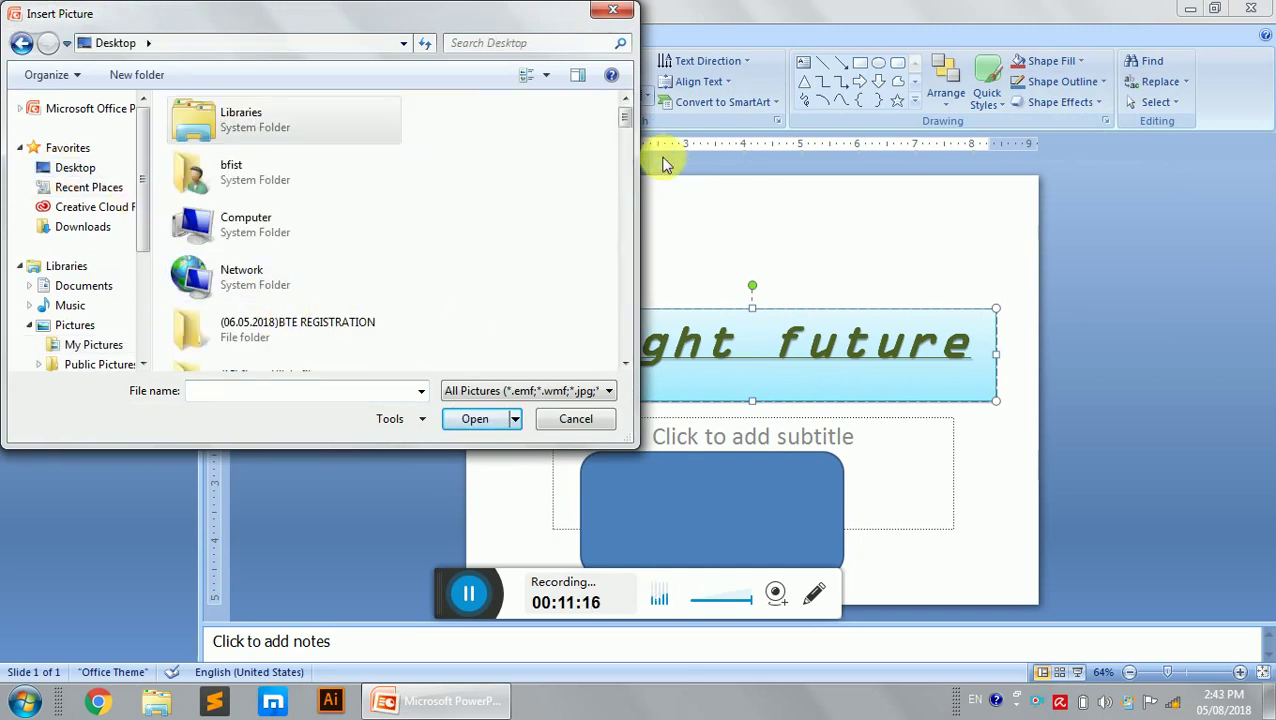
pyautogui.moveTo(627, 125); pyautogui.dragTo(627, 210)
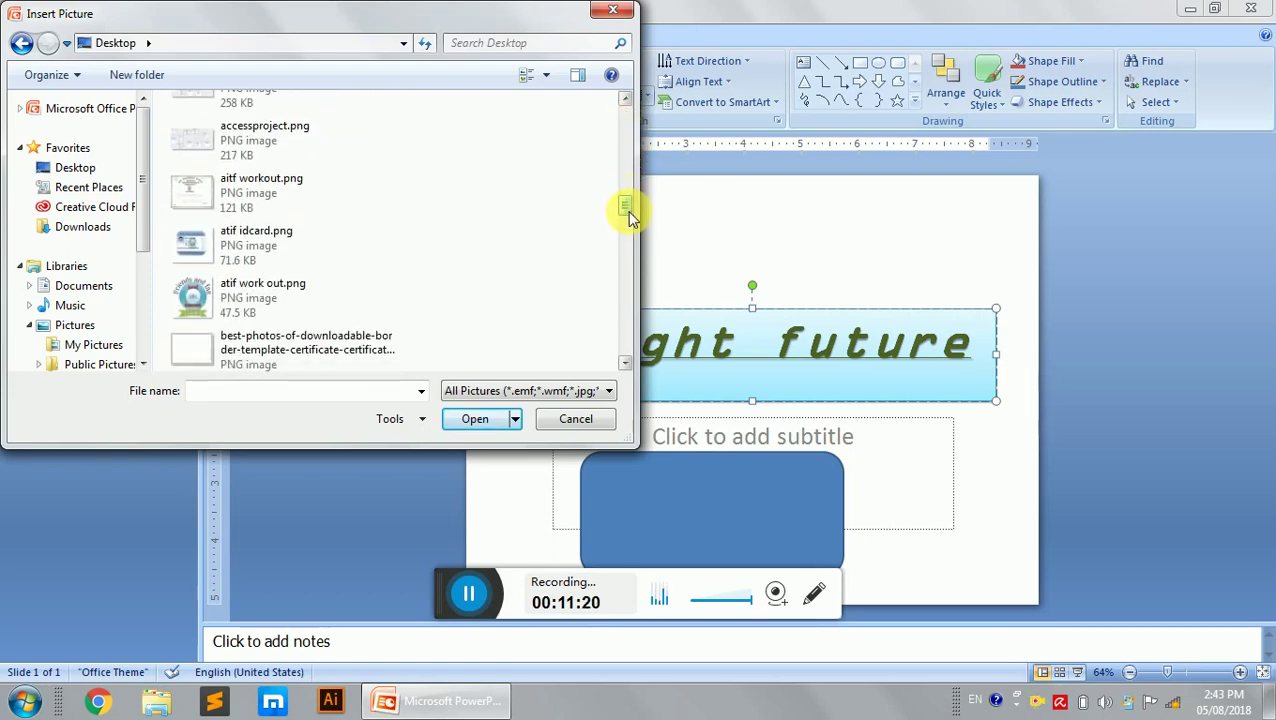
pyautogui.click(230, 255)
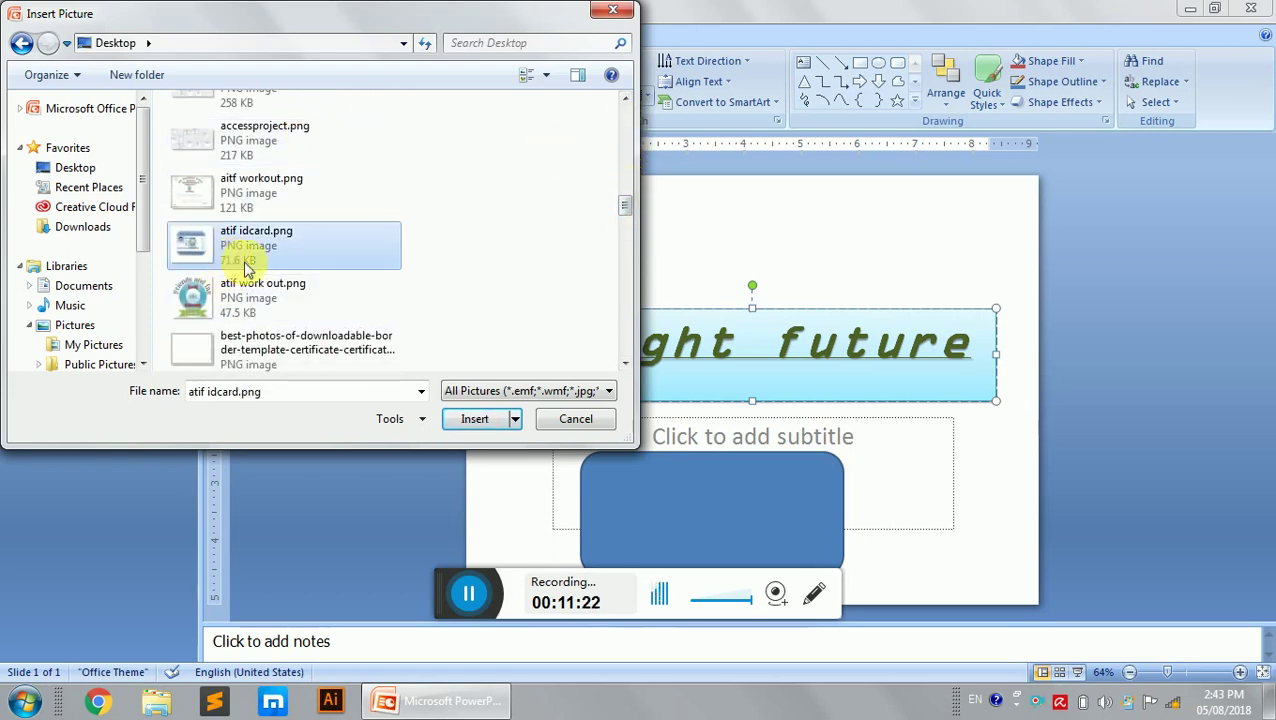
pyautogui.click(452, 418)
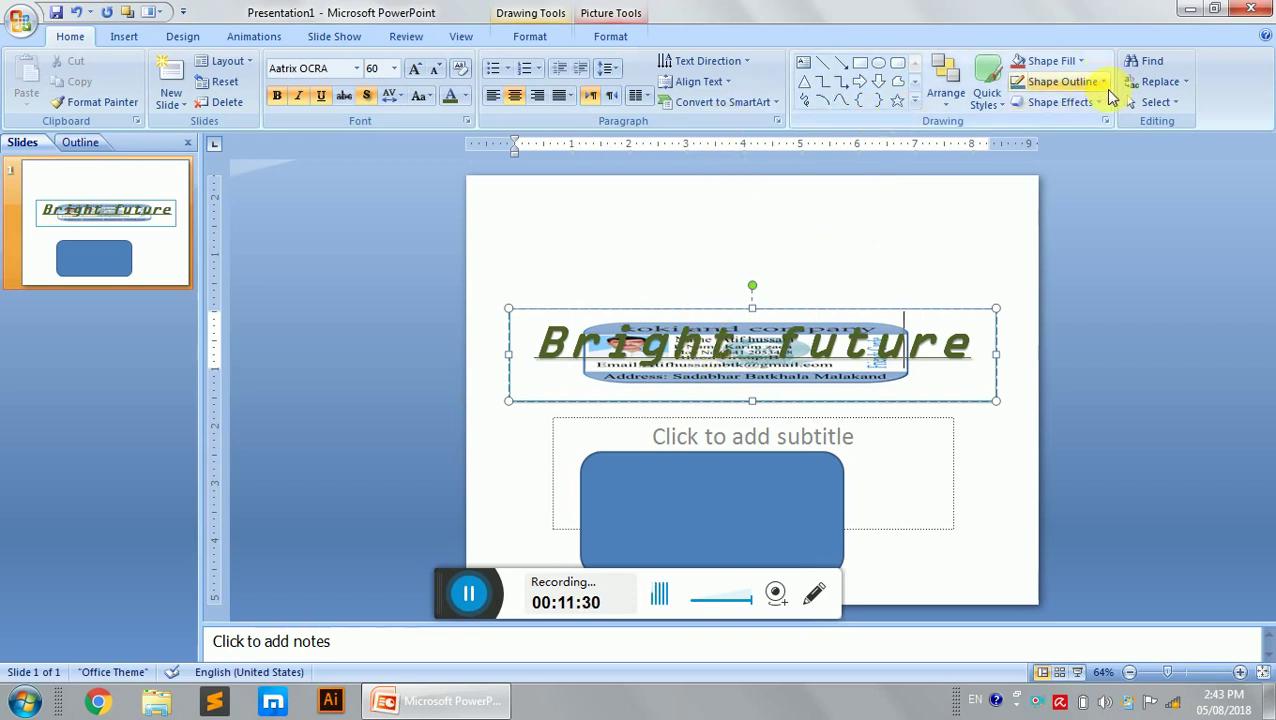
# Give the title box a red outline and a perspective shadow
pyautogui.click(1104, 82)
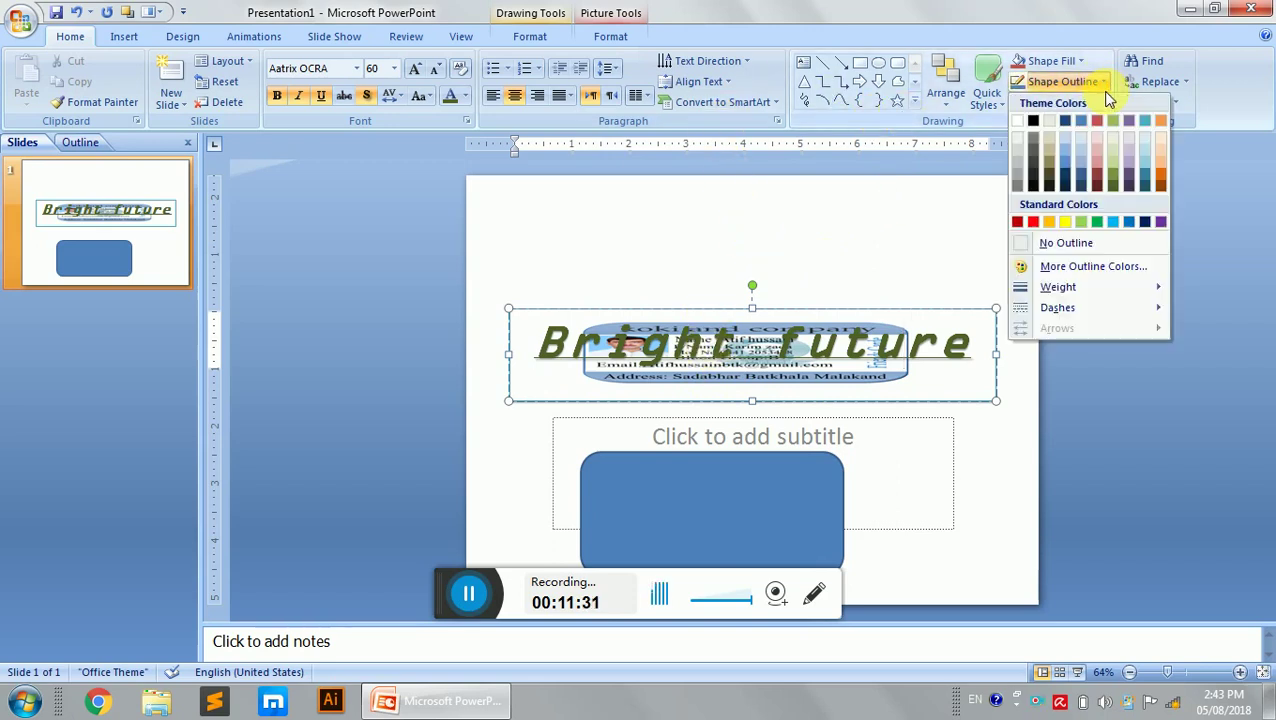
pyautogui.click(1033, 224)
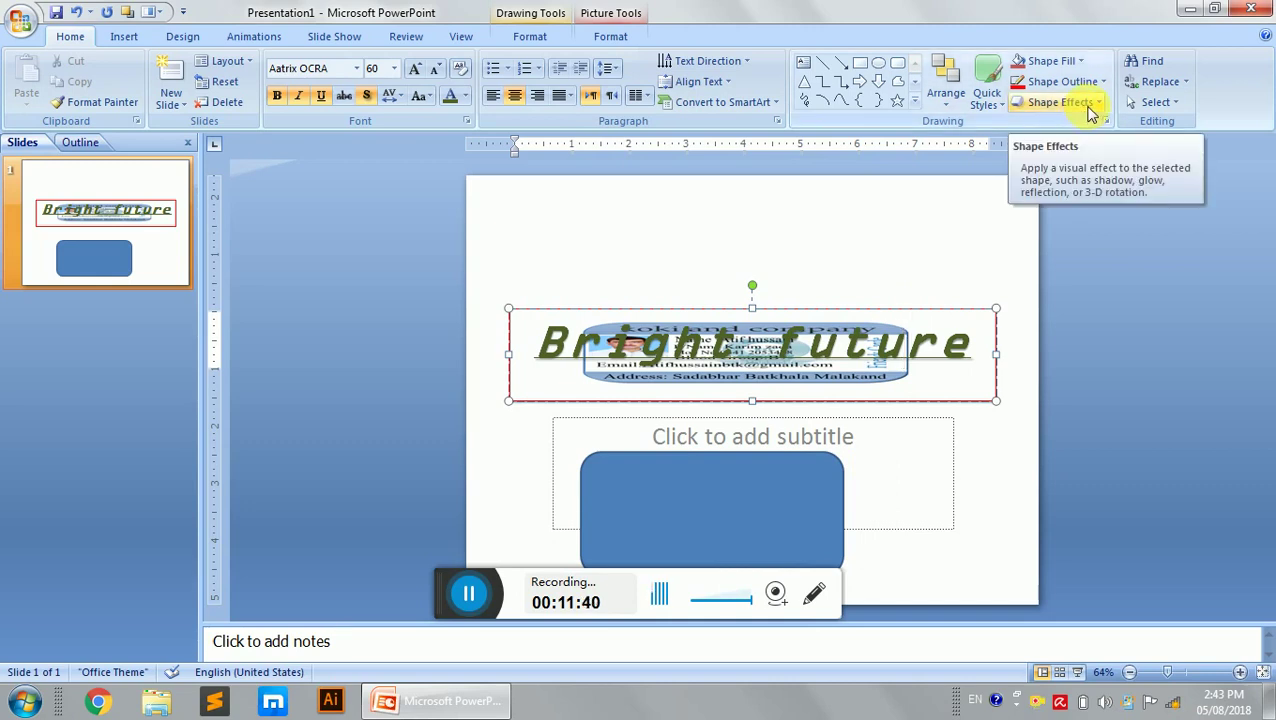
pyautogui.click(1097, 106)
pyautogui.moveTo(1071, 178)
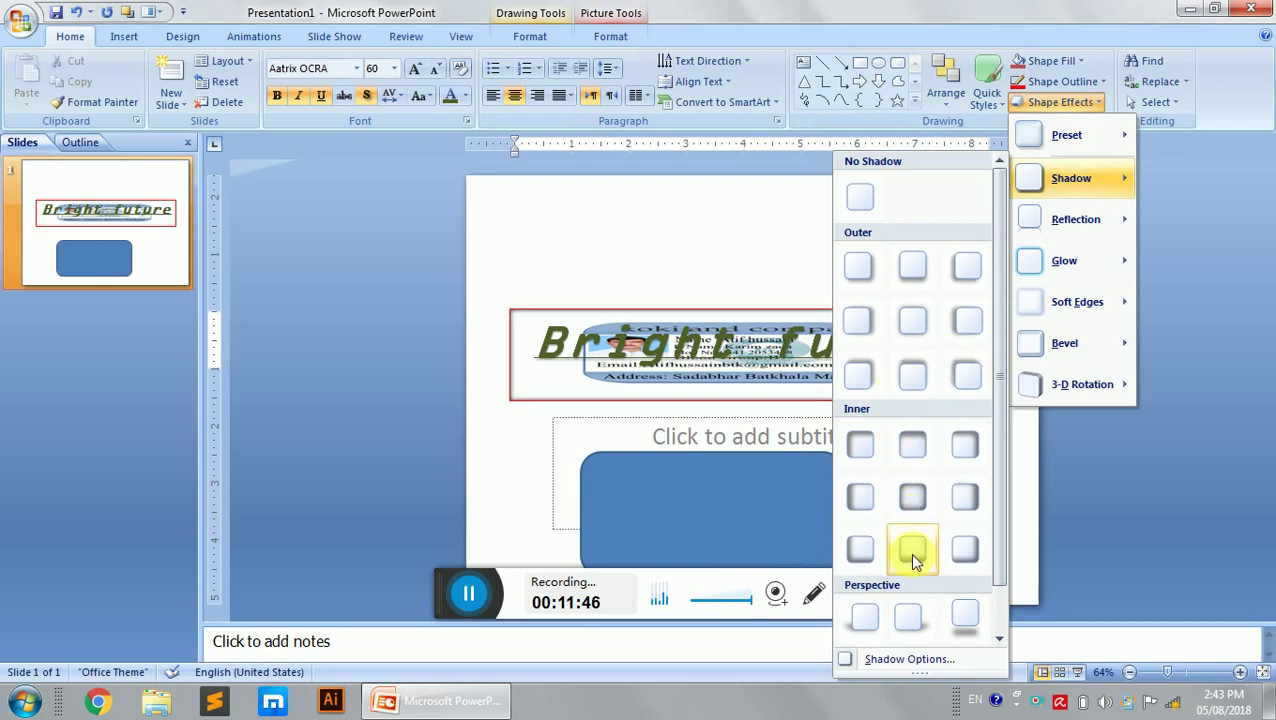
pyautogui.click(866, 617)
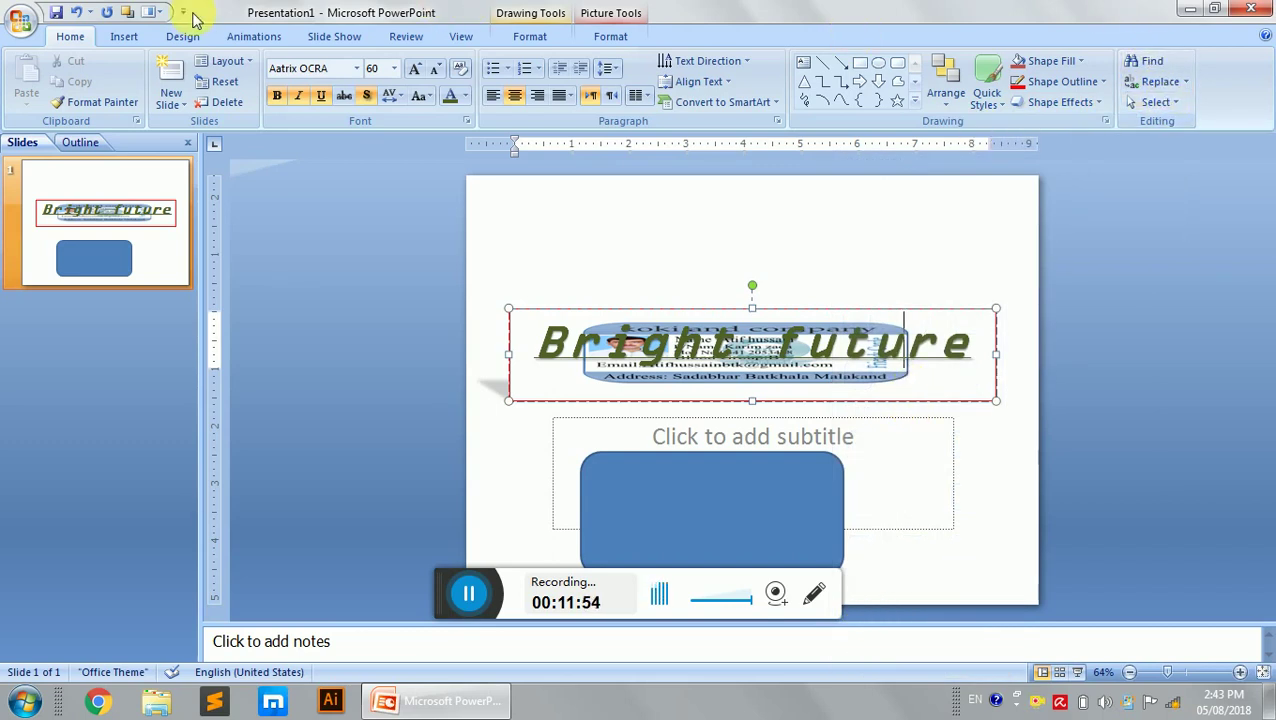
pyautogui.click(120, 36)
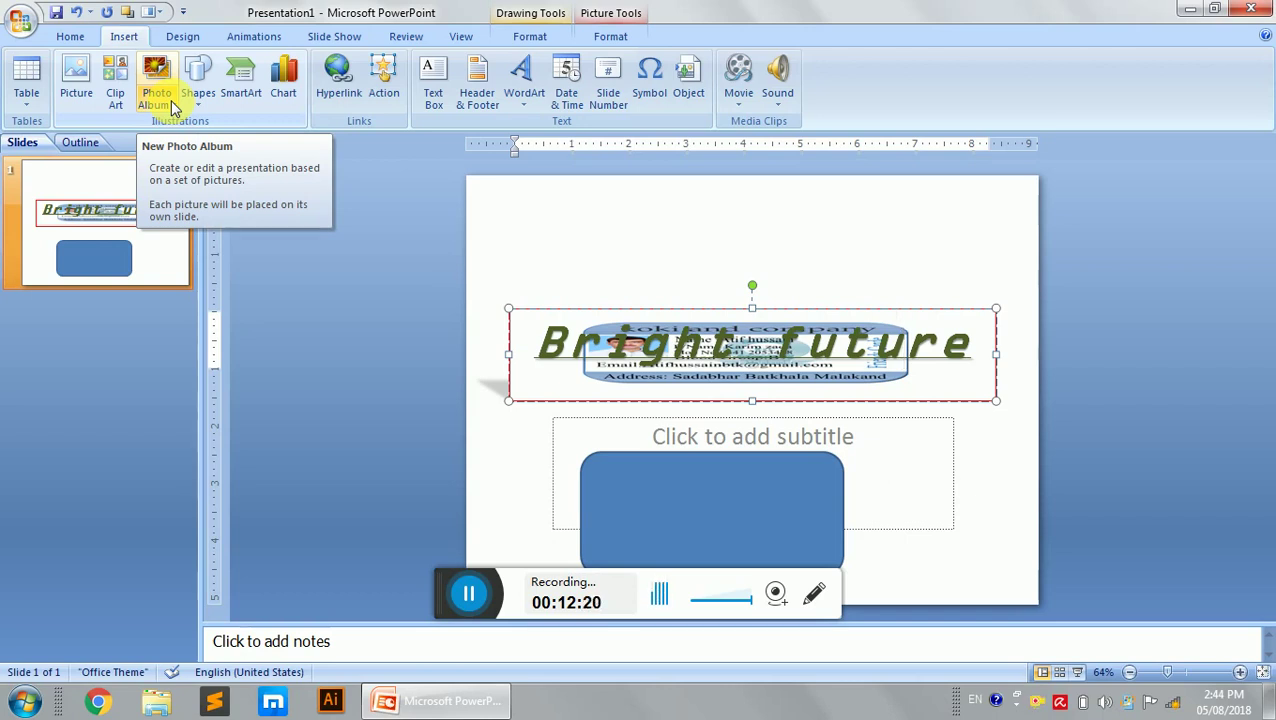
# Start a new photo album and browse for pictures from File/Disk
pyautogui.click(173, 108)
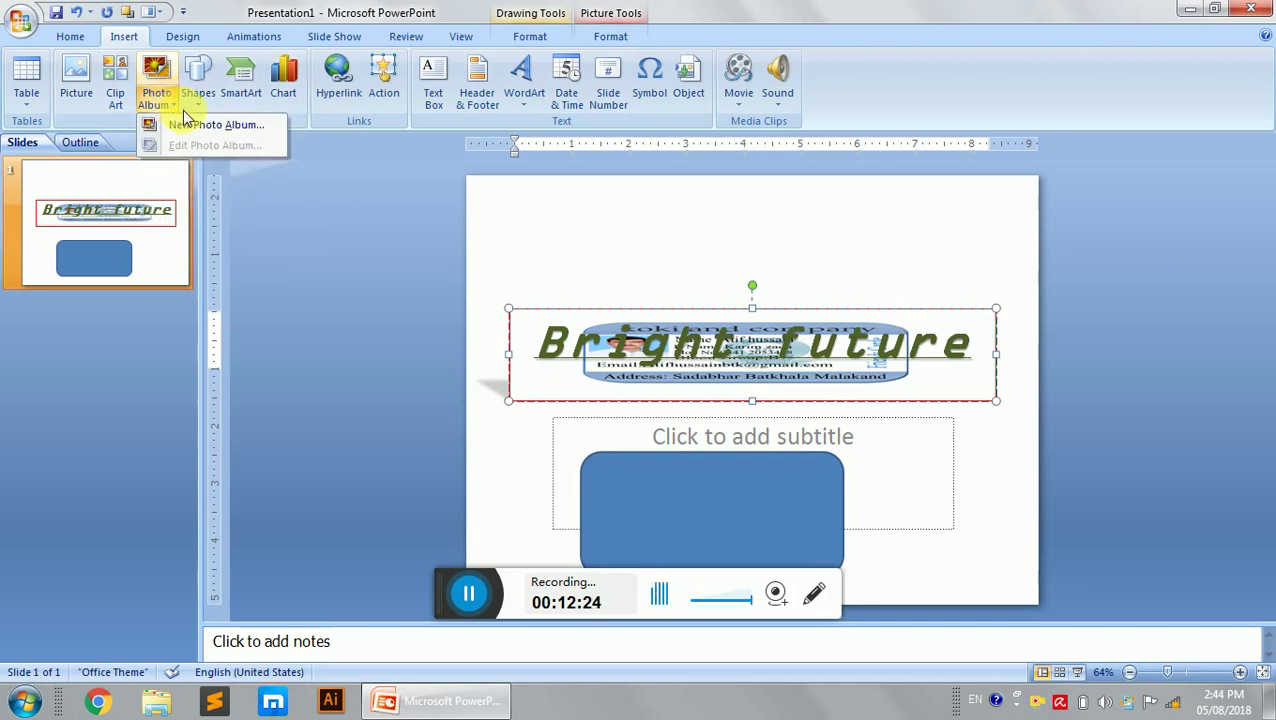
pyautogui.click(190, 128)
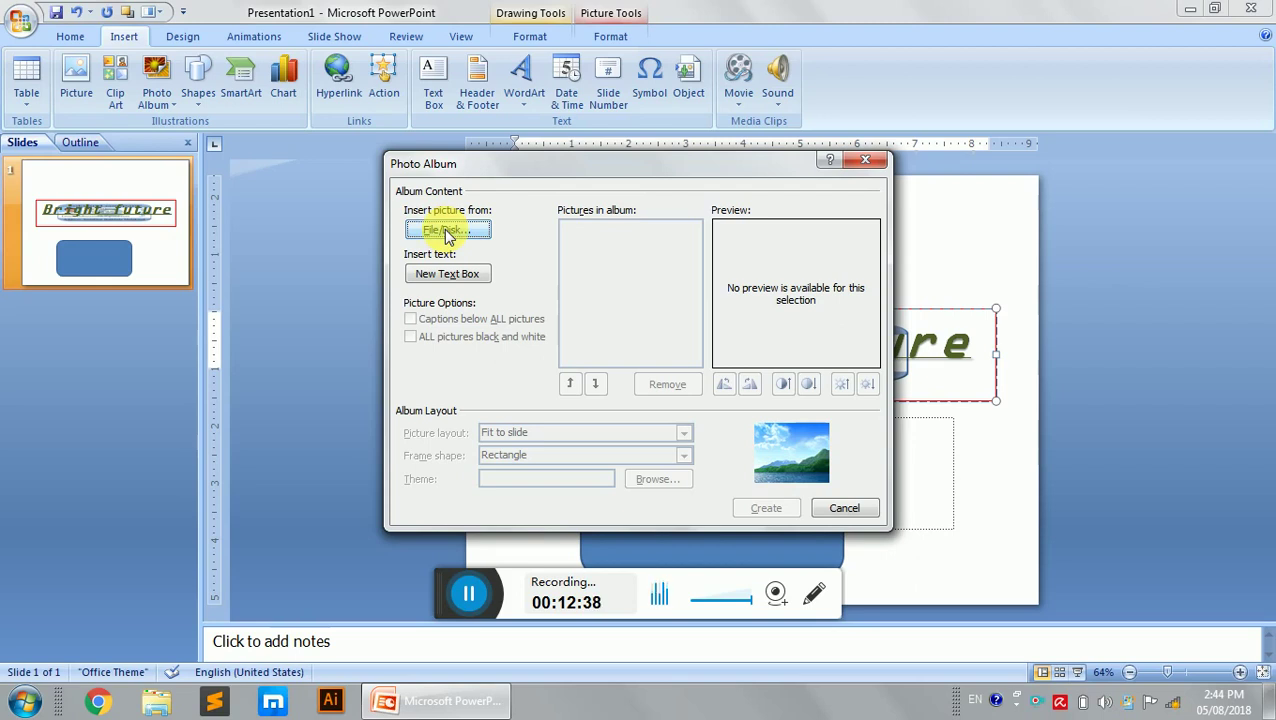
pyautogui.click(447, 231)
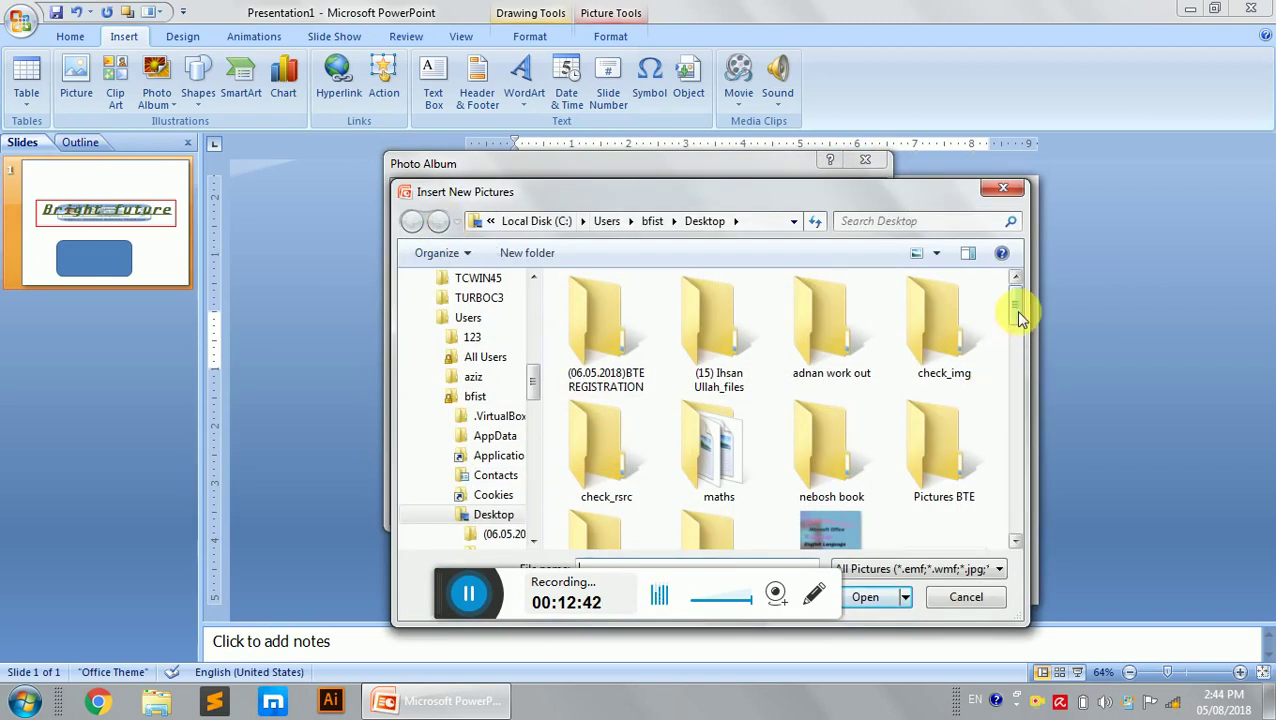
# Select the three Desktop photos and the monogram picture and insert them into the album
pyautogui.moveTo(1018, 312); pyautogui.dragTo(1017, 367)
pyautogui.click(742, 340)
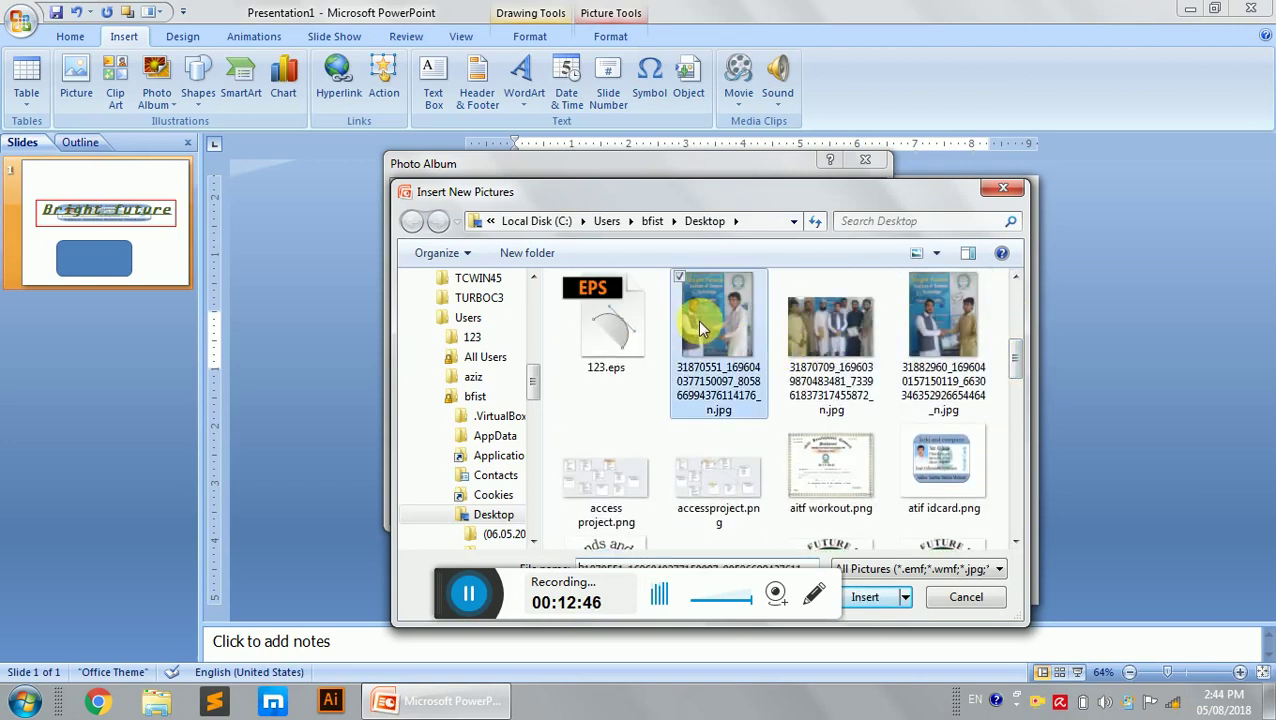
pyautogui.keyDown('ctrl'); pyautogui.click(798, 319); pyautogui.keyUp('ctrl')
pyautogui.keyDown('ctrl'); pyautogui.click(959, 323); pyautogui.keyUp('ctrl')
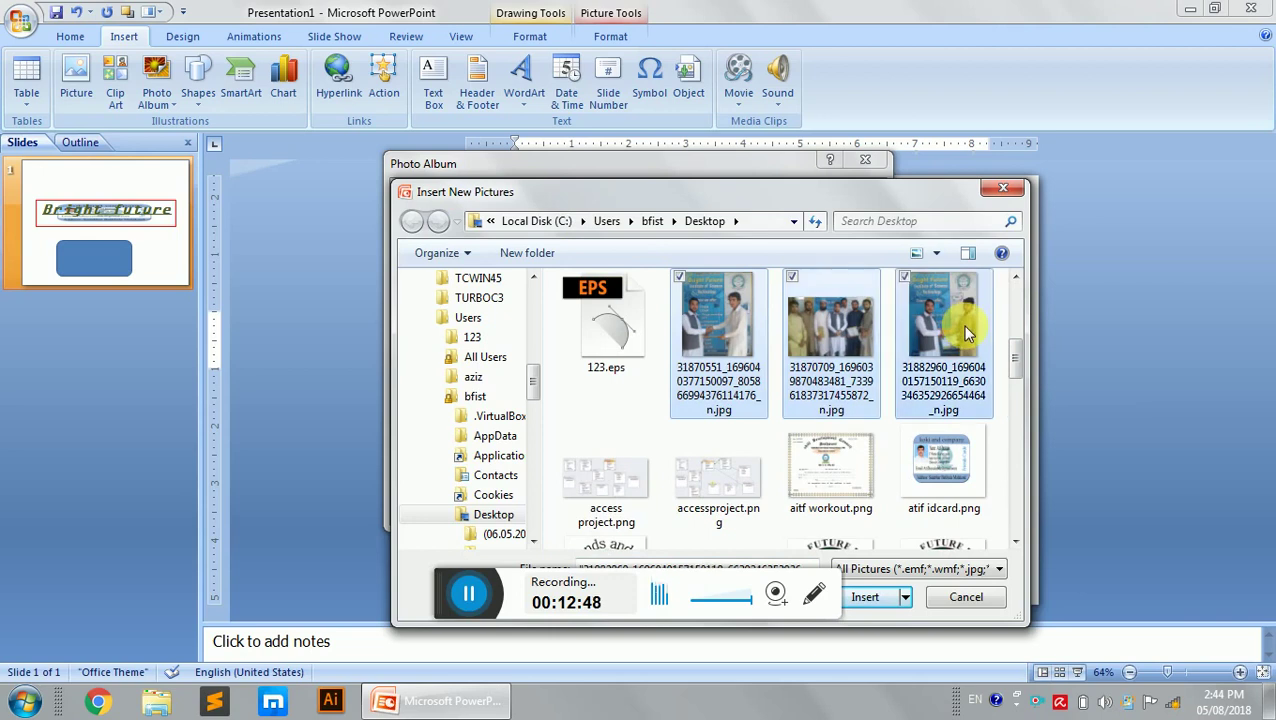
pyautogui.moveTo(1020, 368); pyautogui.dragTo(1020, 400)
pyautogui.keyDown('ctrl'); pyautogui.click(868, 334); pyautogui.keyUp('ctrl')
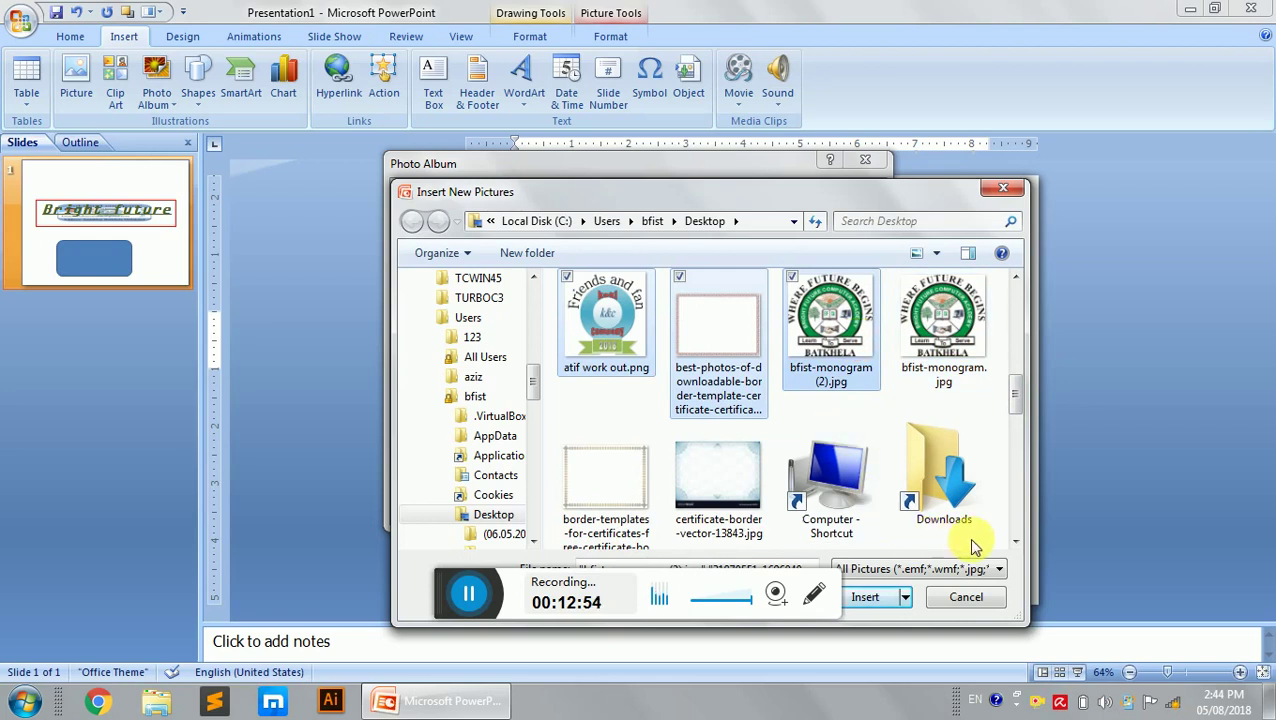
pyautogui.click(866, 598)
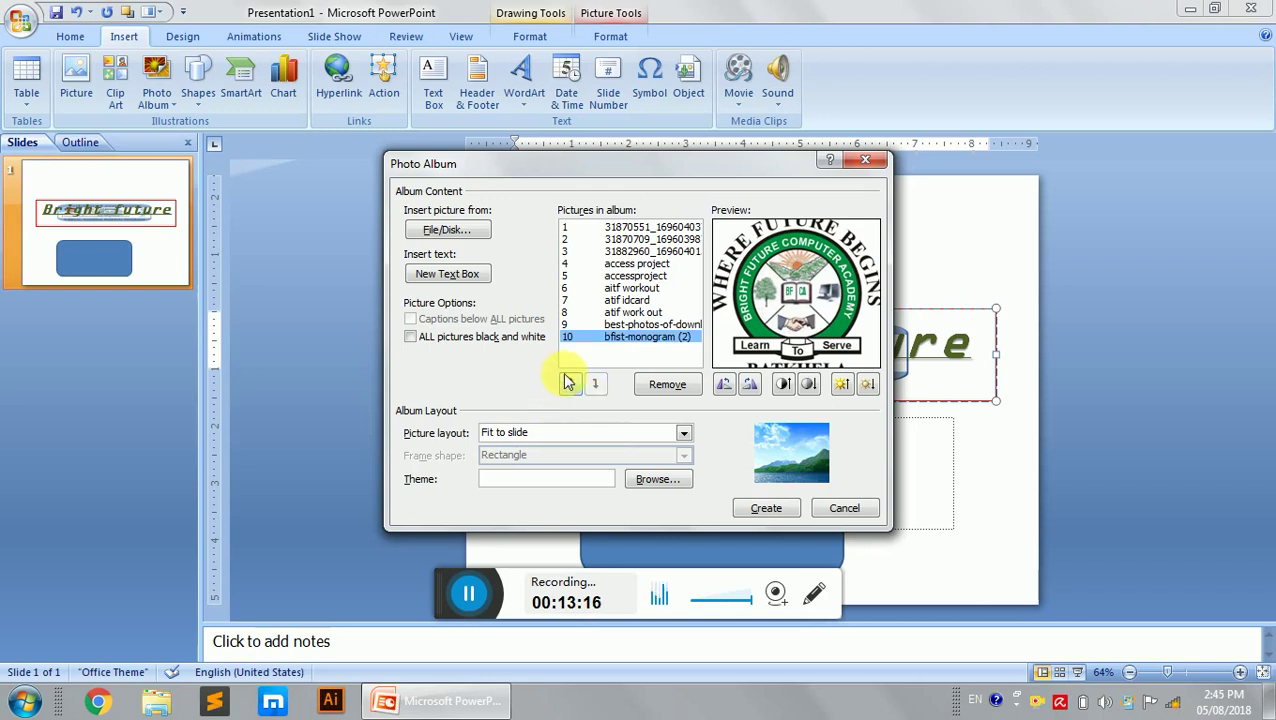
# Move the bfist-monogram (2) picture up to the top of the album list
pyautogui.click(568, 385)
pyautogui.click(568, 385)
pyautogui.click(568, 385)
pyautogui.click(568, 385)
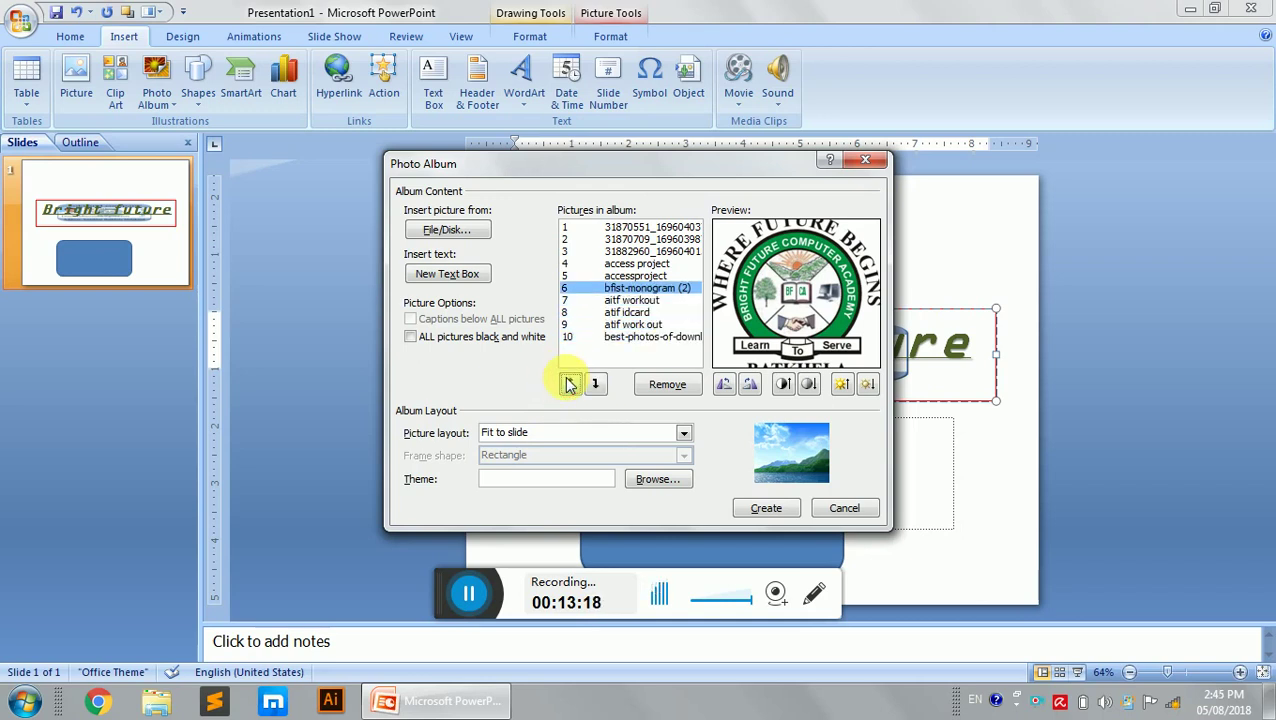
pyautogui.click(568, 385)
pyautogui.click(568, 385)
pyautogui.click(568, 385)
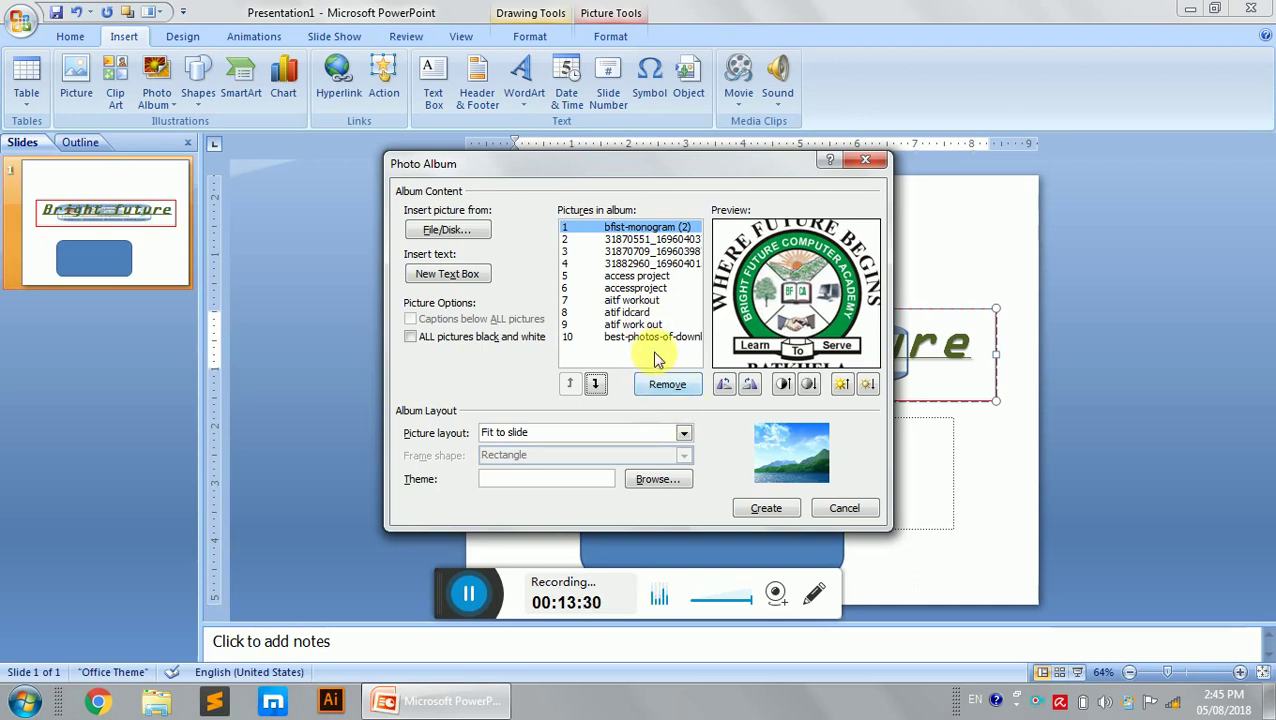
# Select the Friends and fan logo and rotate it a full turn back upright
pyautogui.click(640, 325)
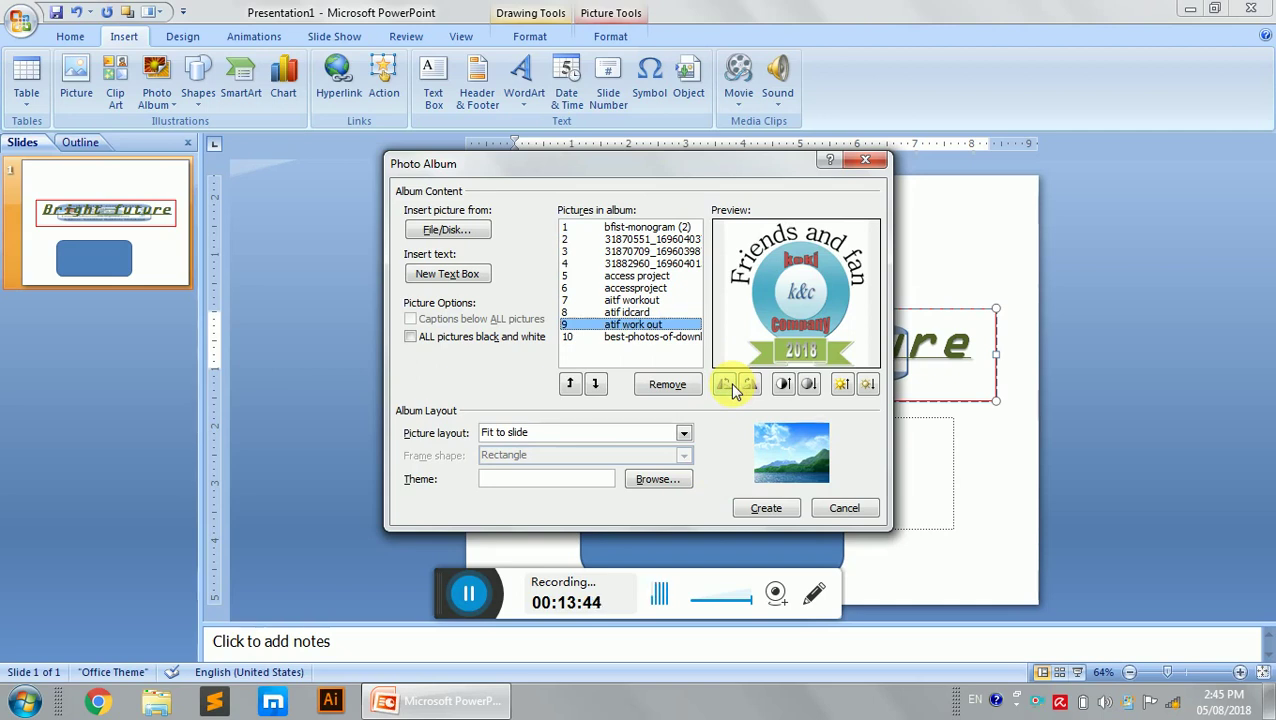
pyautogui.click(730, 386)
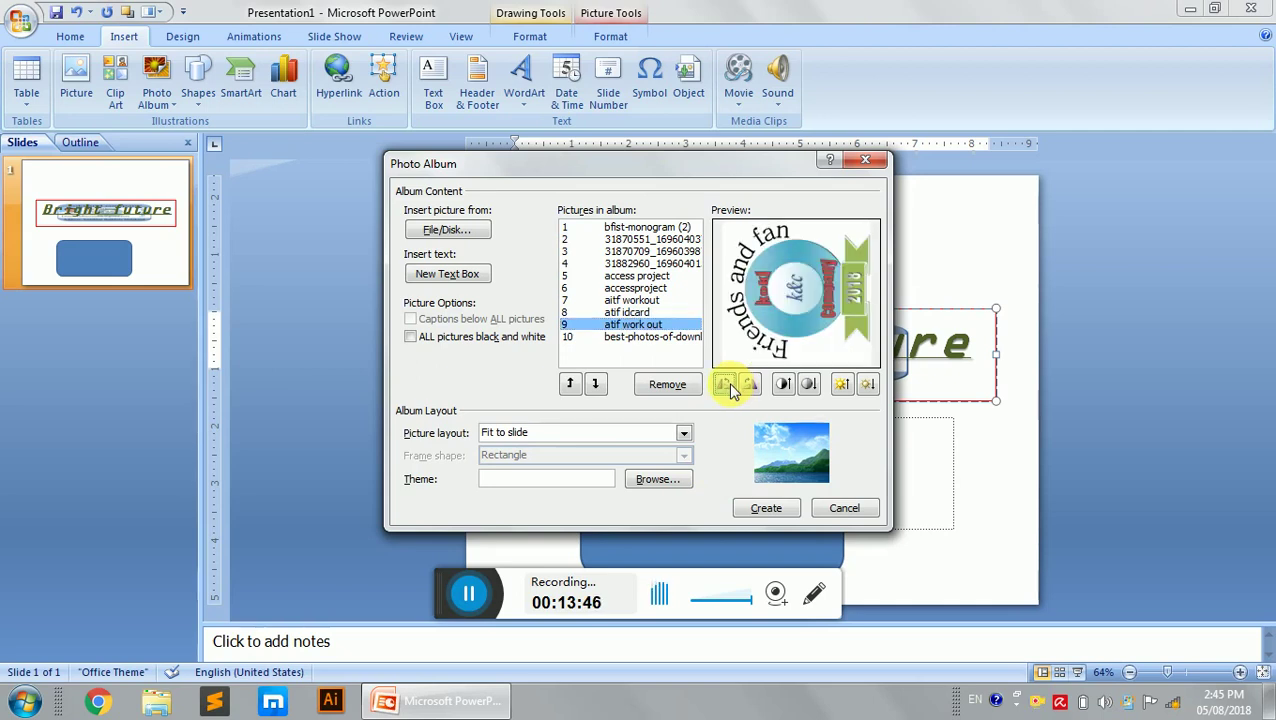
pyautogui.click(730, 386)
pyautogui.click(730, 386)
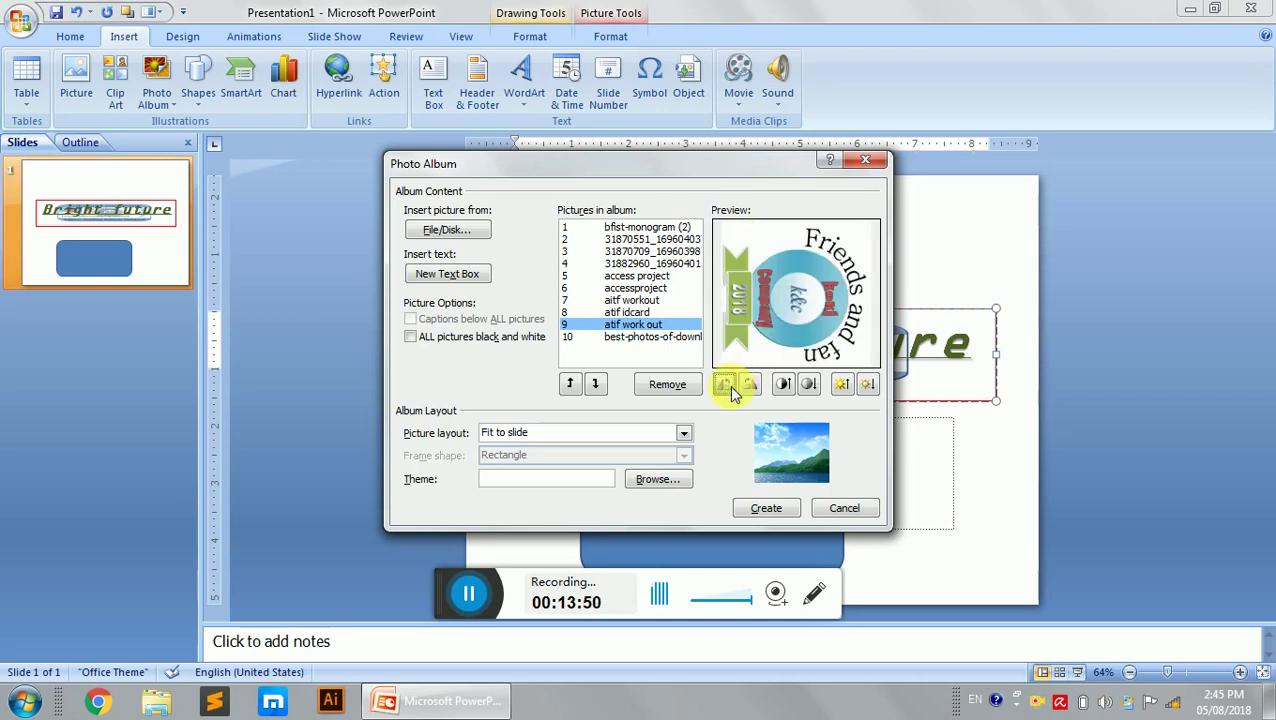
pyautogui.click(730, 386)
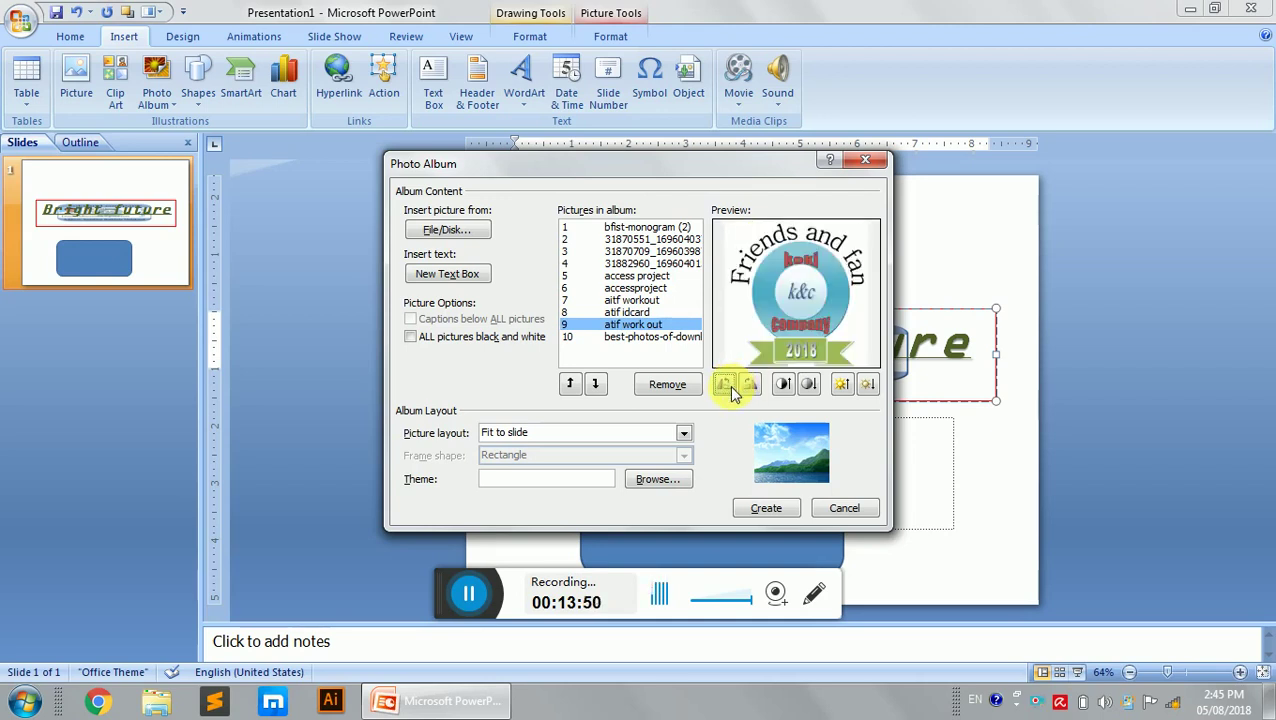
# Raise the logo's contrast three steps and its brightness four steps
pyautogui.click(787, 390)
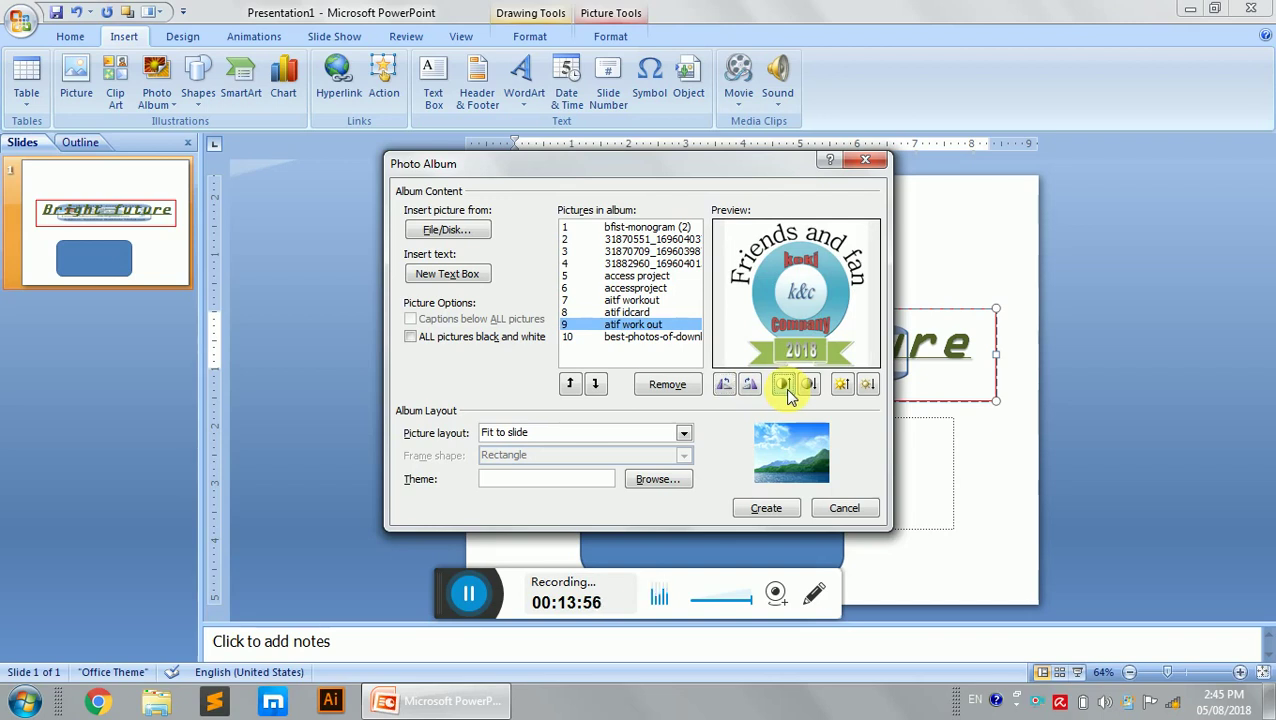
pyautogui.click(787, 390)
pyautogui.click(787, 390)
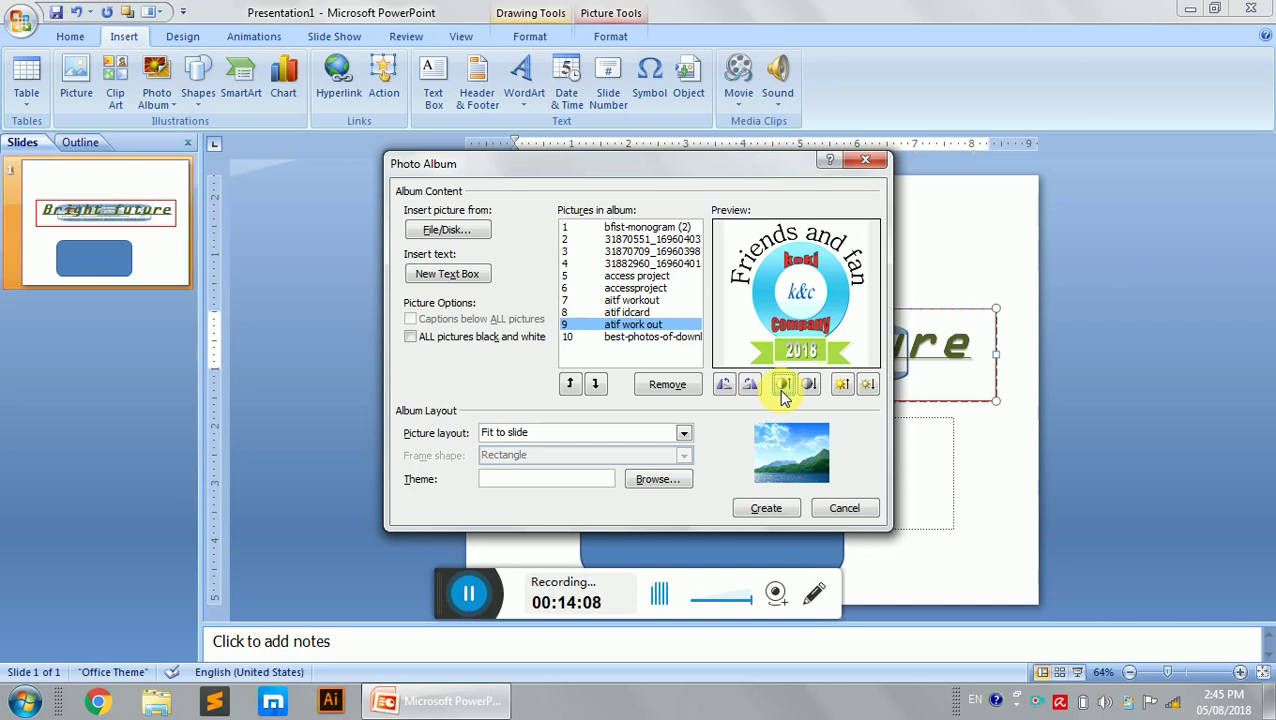
pyautogui.click(841, 388)
pyautogui.click(841, 388)
pyautogui.click(841, 388)
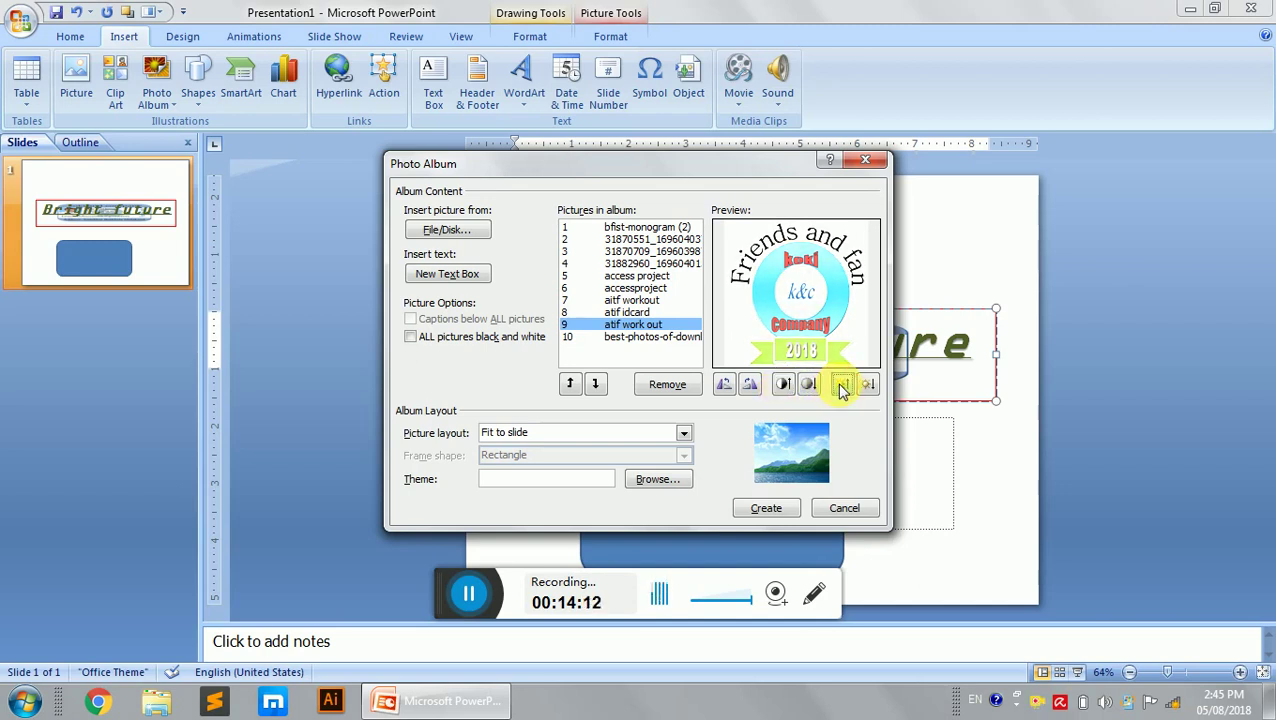
pyautogui.click(841, 388)
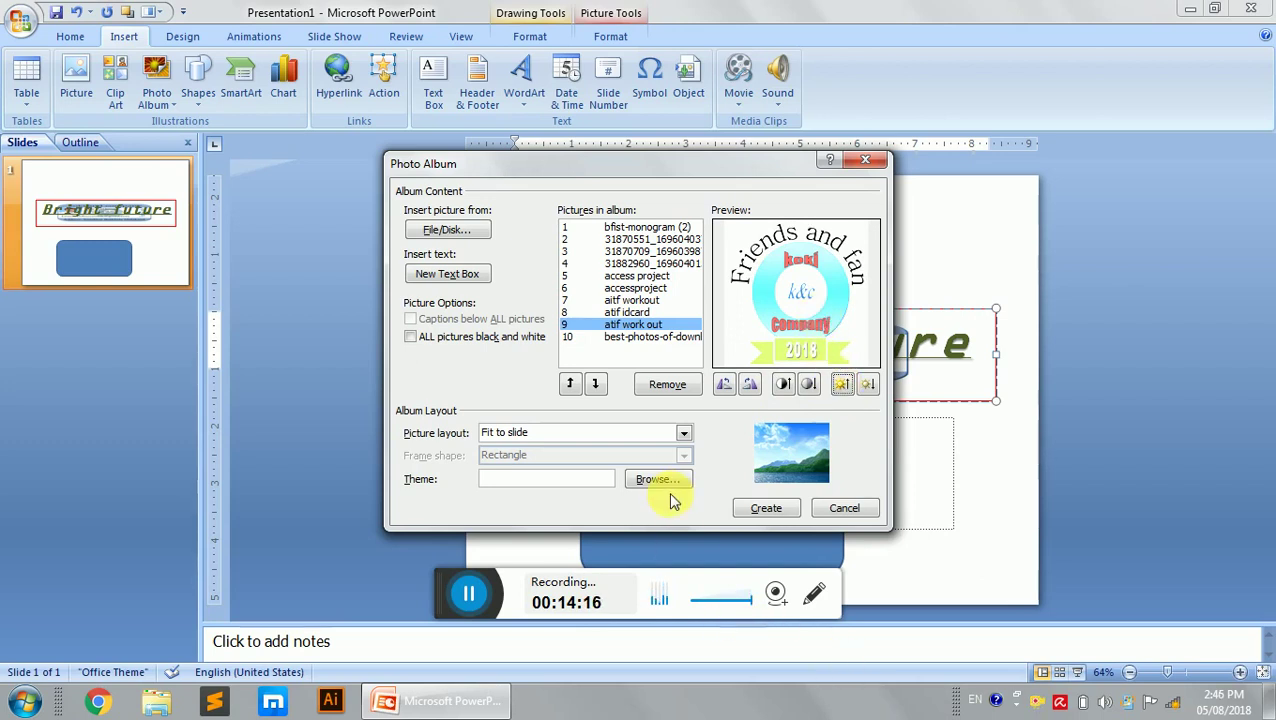
# Create the album, replace the title slide's subtitle with the author's name, then view slide 2
pyautogui.click(758, 509)
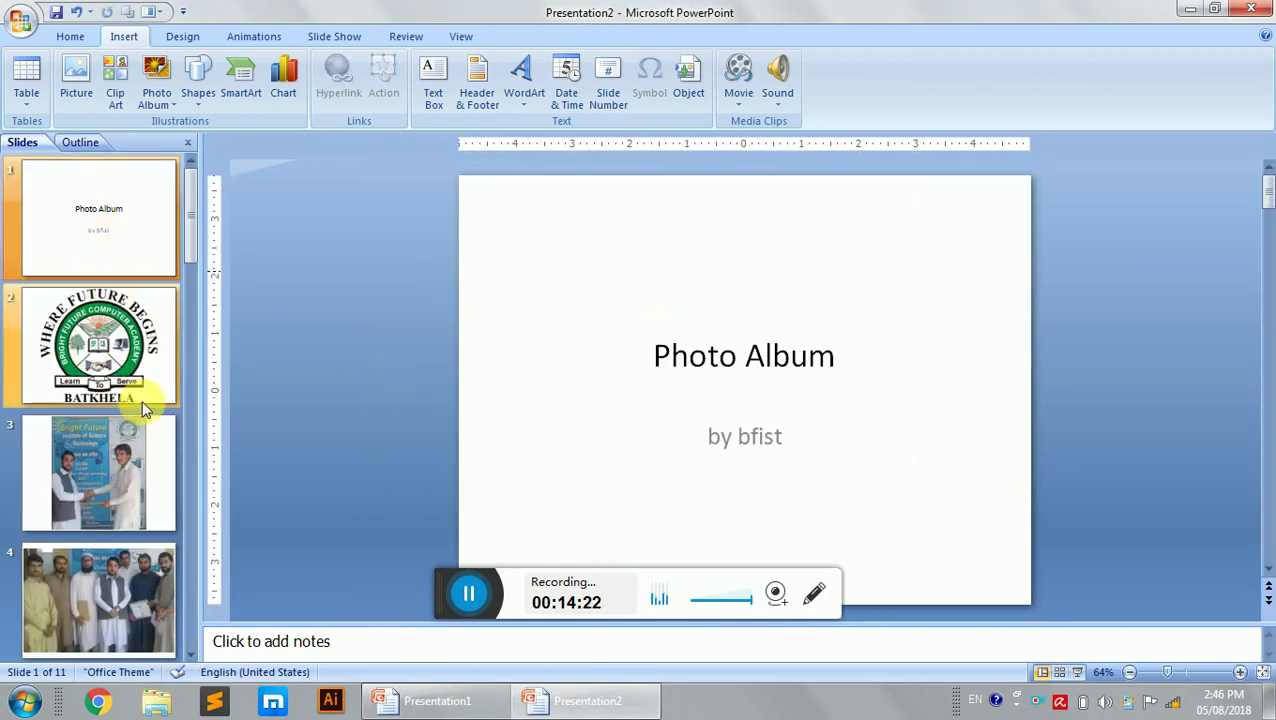
pyautogui.click(760, 437)
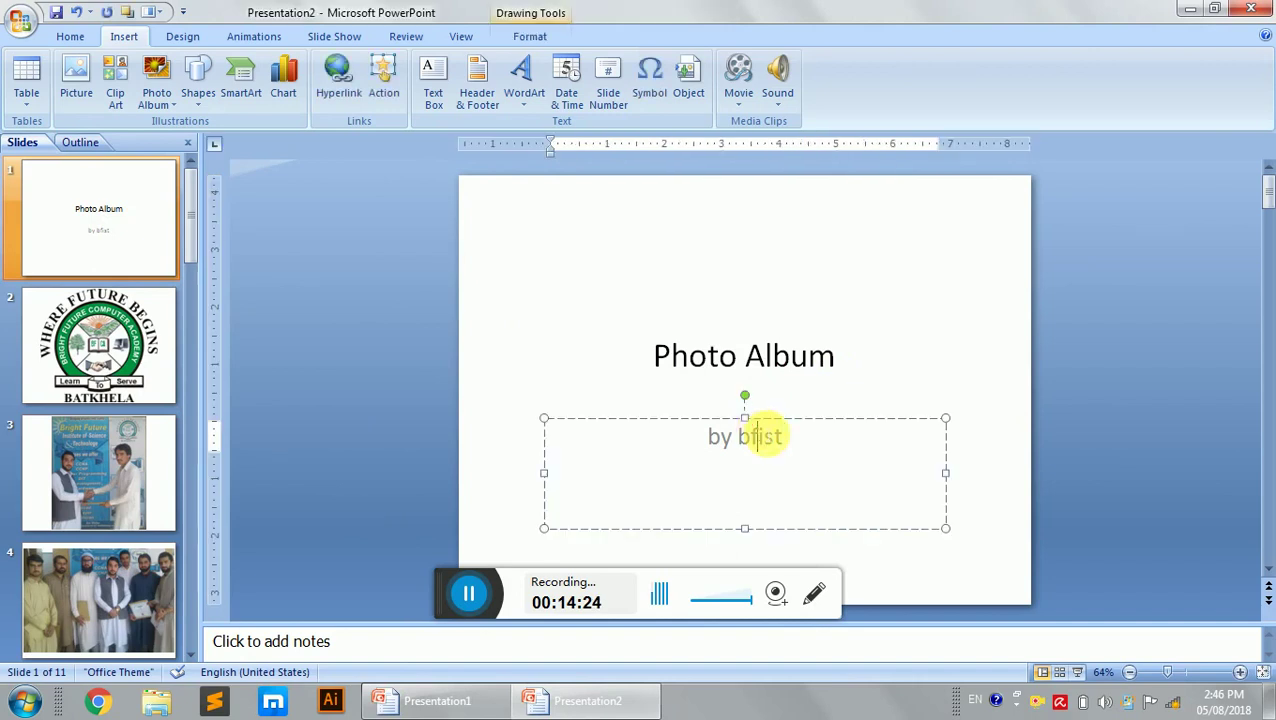
pyautogui.click(802, 452)
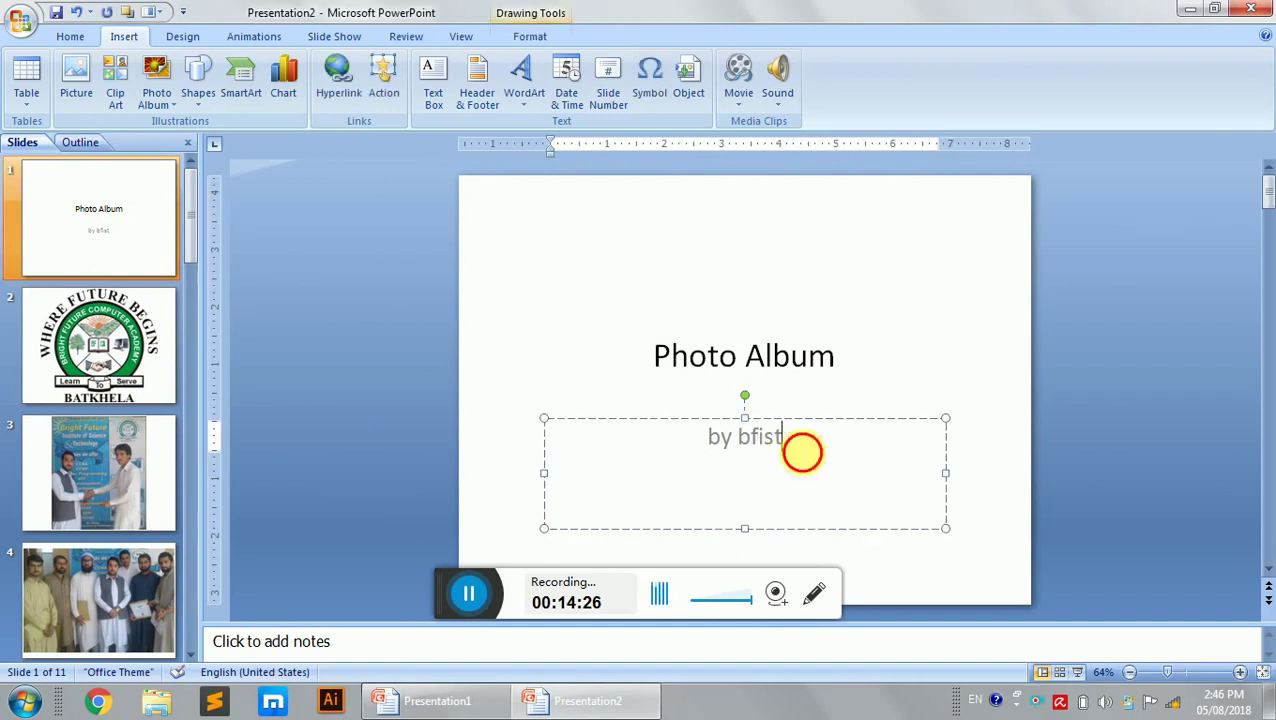
pyautogui.moveTo(802, 450); pyautogui.dragTo(601, 406)
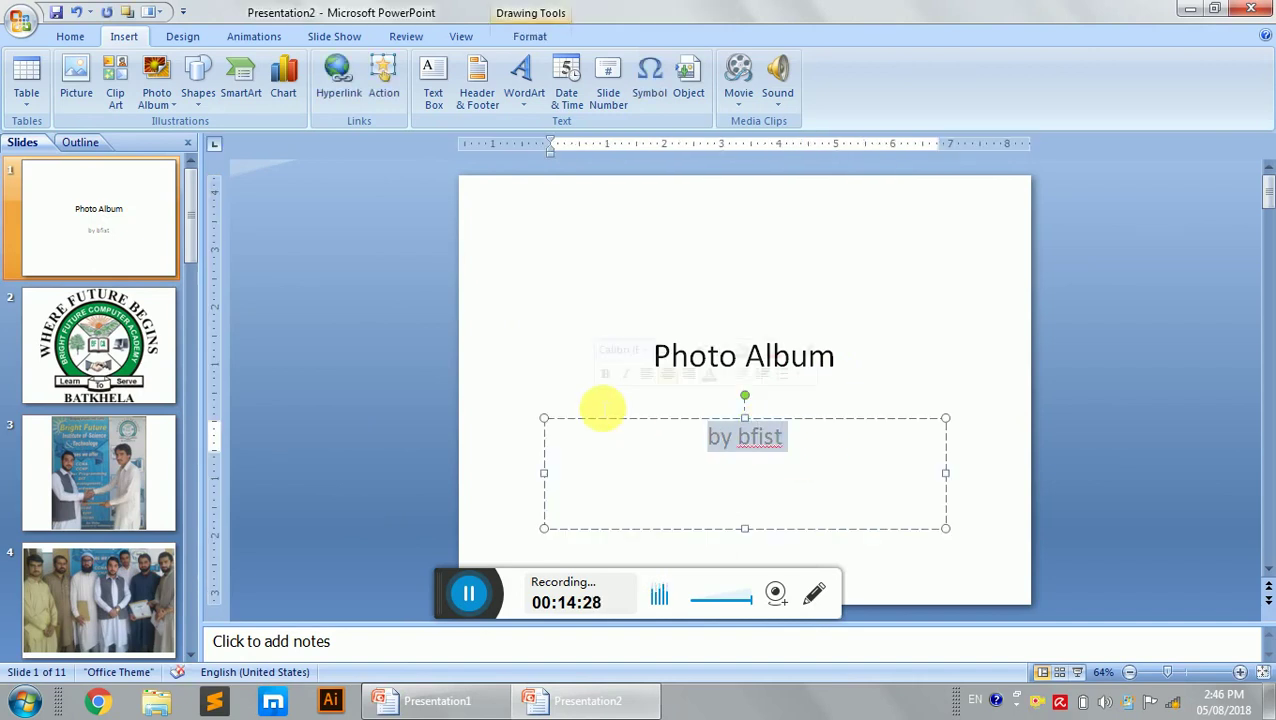
pyautogui.press('BackSpace')
pyautogui.write('Ijaz')
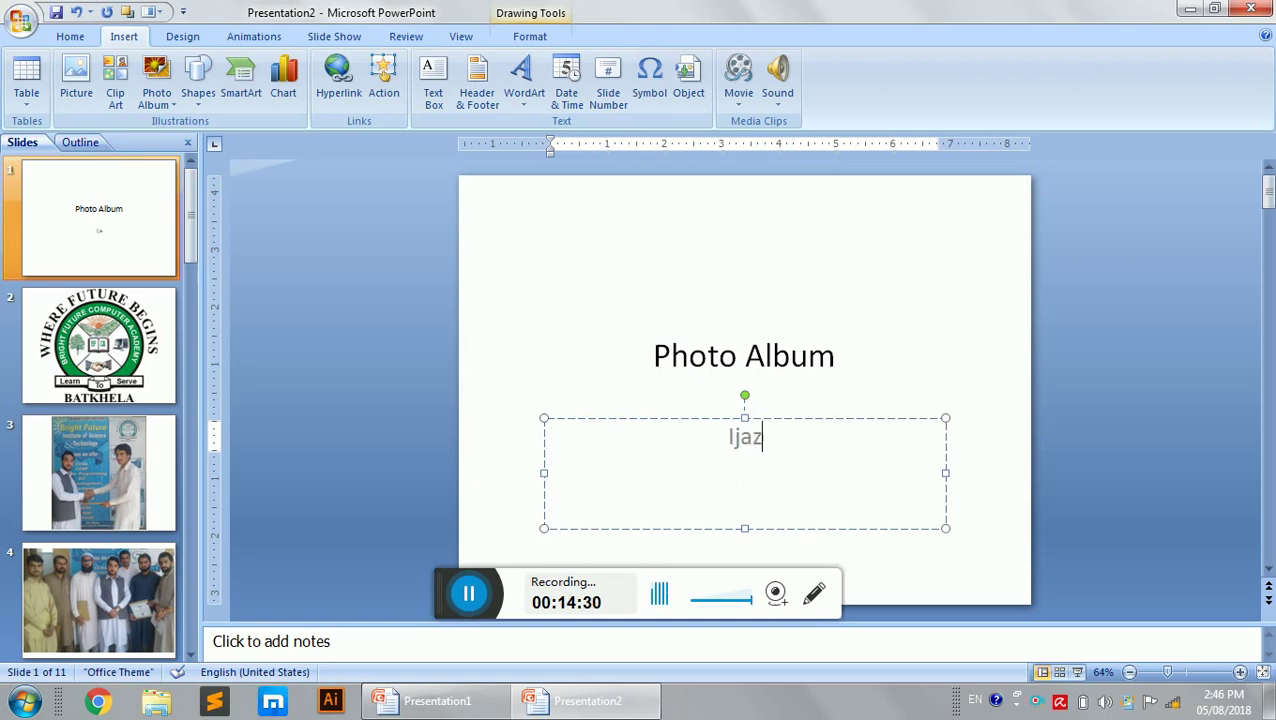
pyautogui.write(' ahmad')
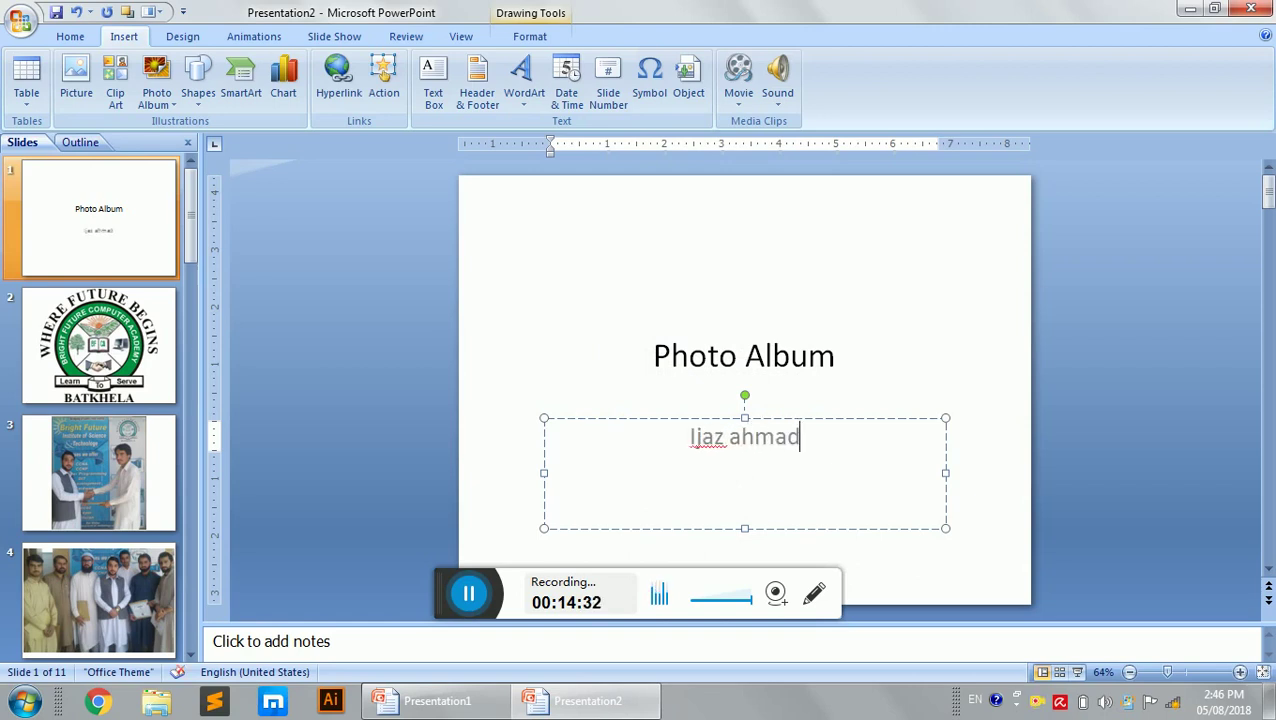
pyautogui.click(92, 340)
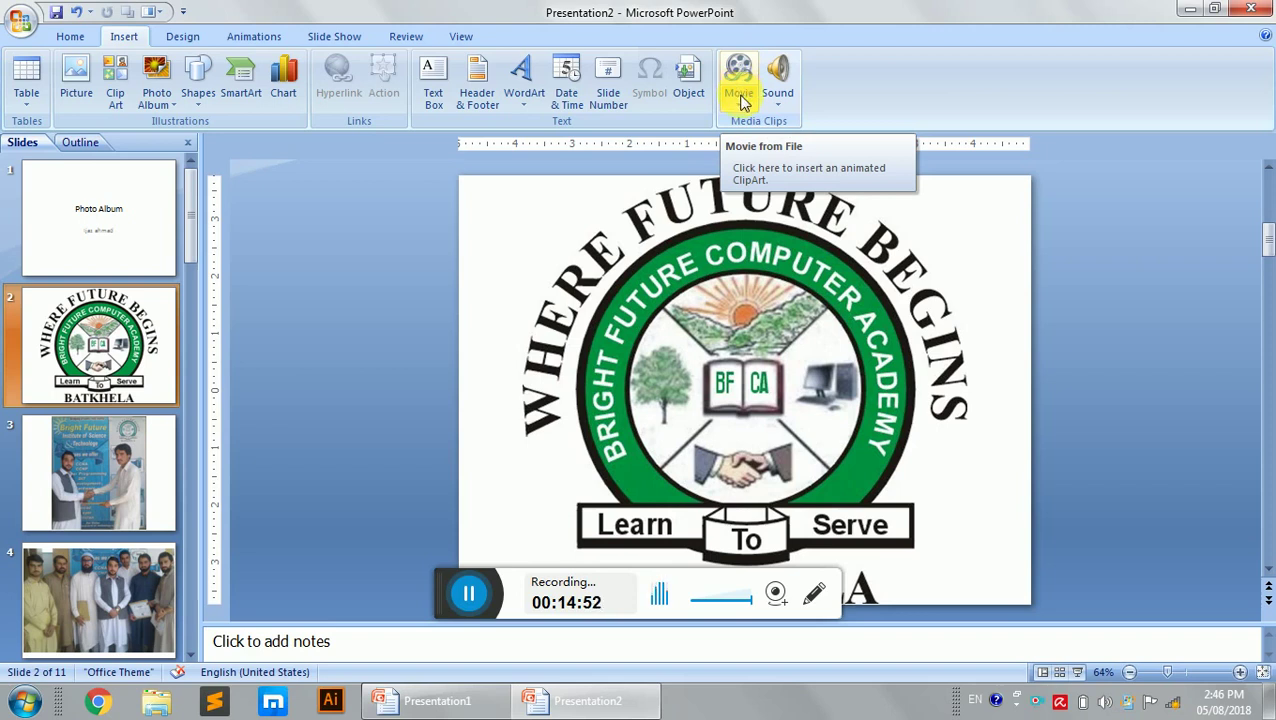
# Insert the Wildlife.wmv movie on slide 2, set to start When Clicked
pyautogui.click(740, 100)
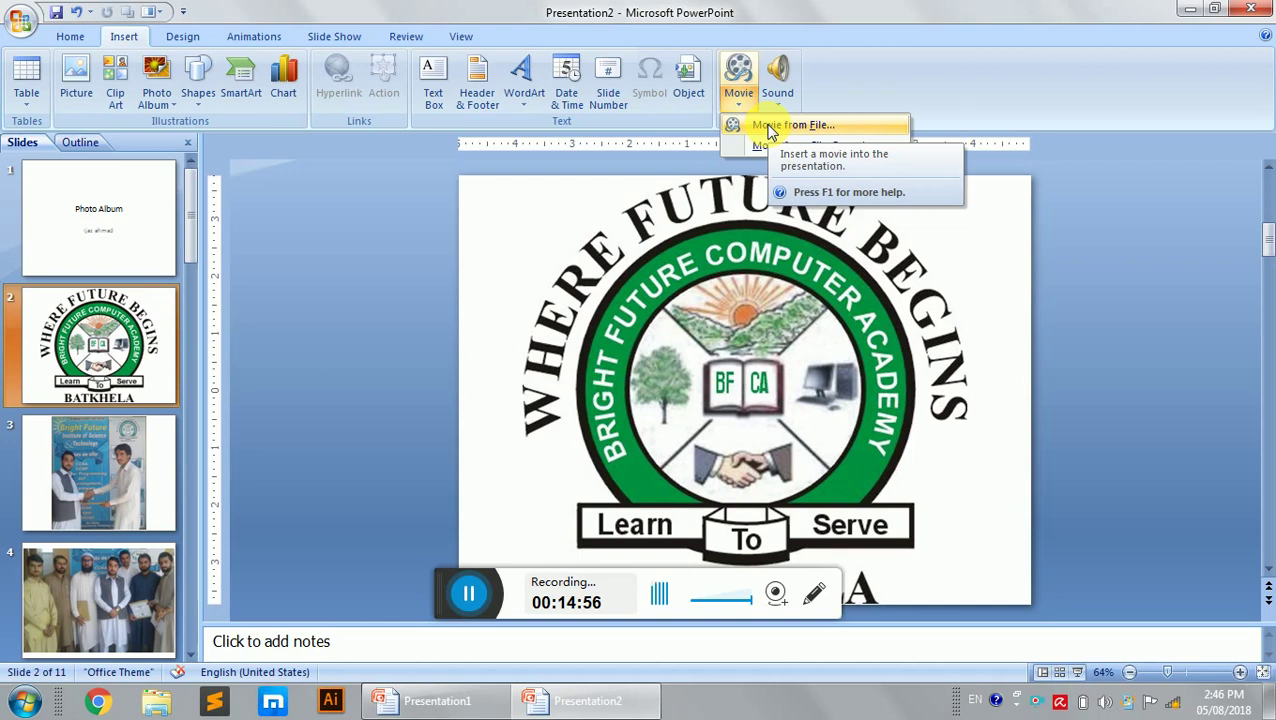
pyautogui.click(771, 127)
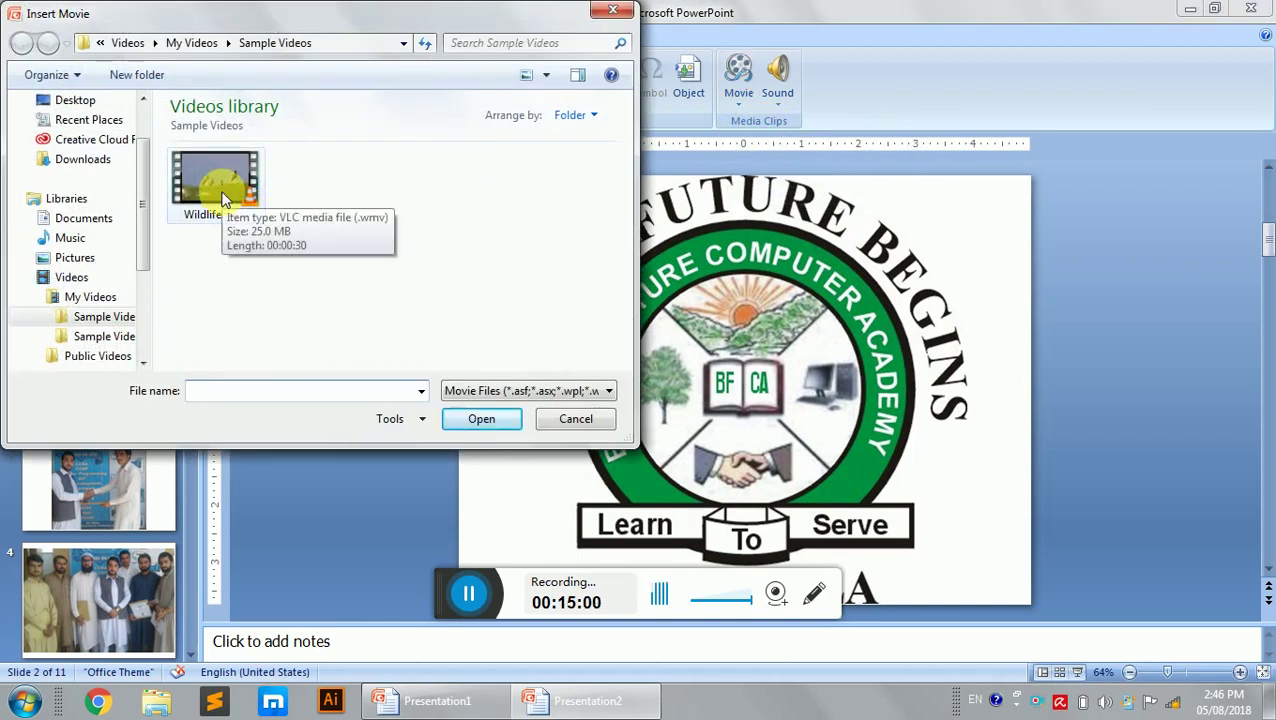
pyautogui.click(224, 199)
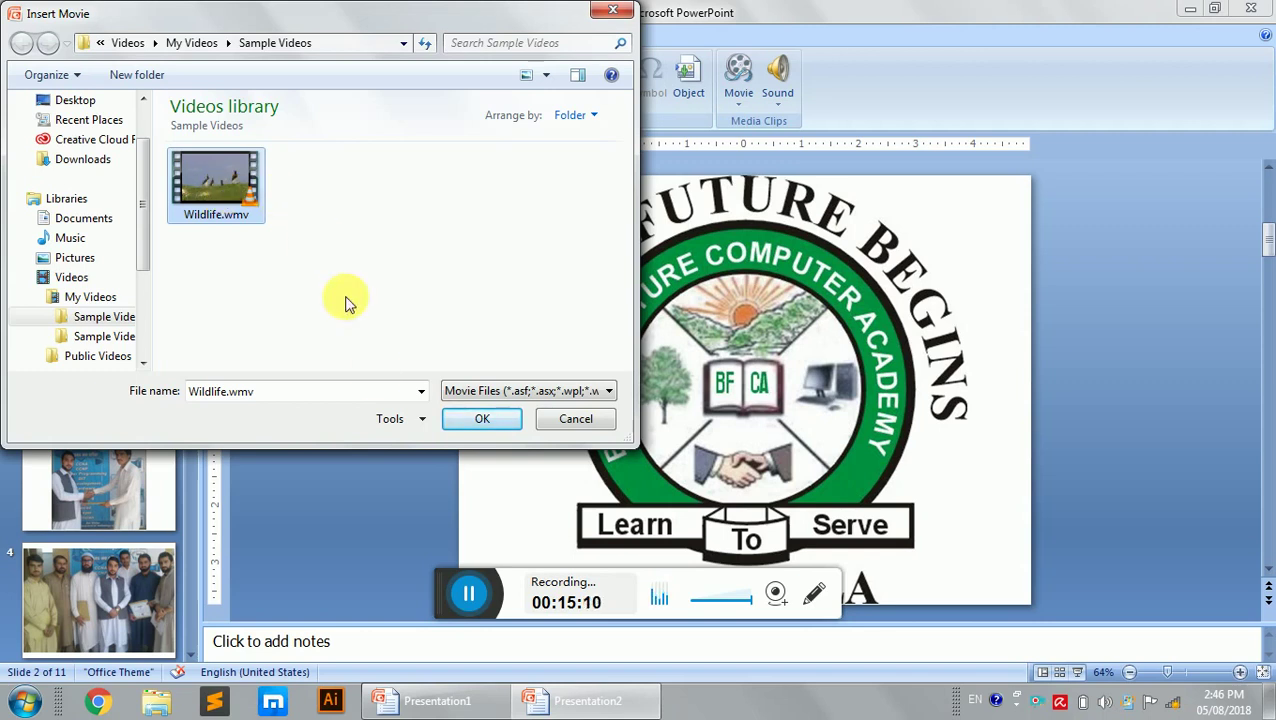
pyautogui.click(478, 421)
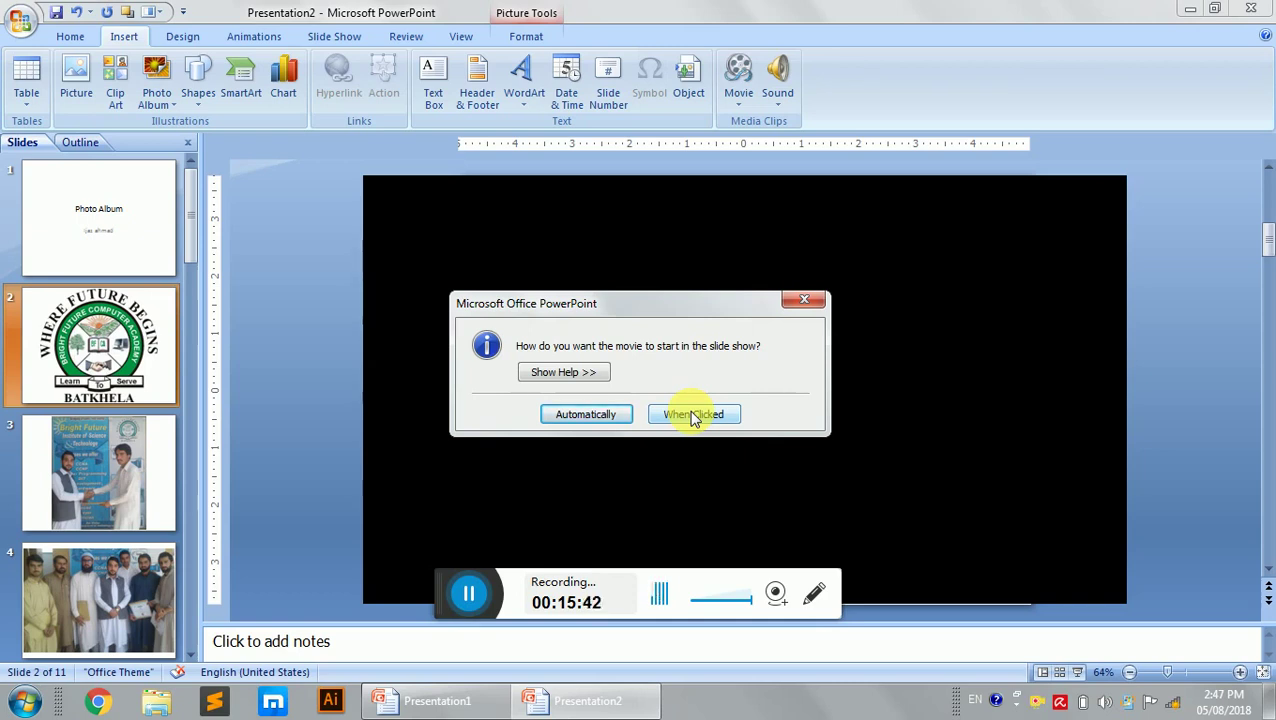
pyautogui.click(693, 417)
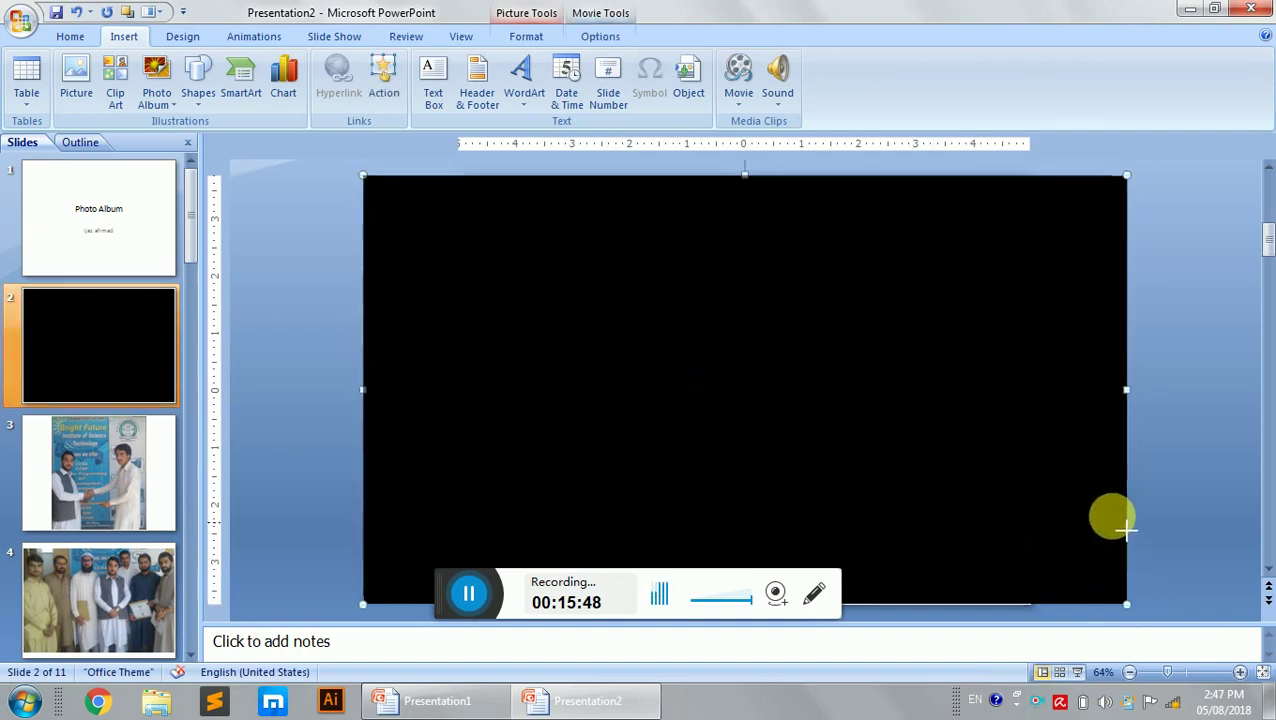
# Resize the movie frame into a 3.17" × 12.17" strip across the top of the logo
pyautogui.moveTo(1125, 360); pyautogui.dragTo(1098, 355)
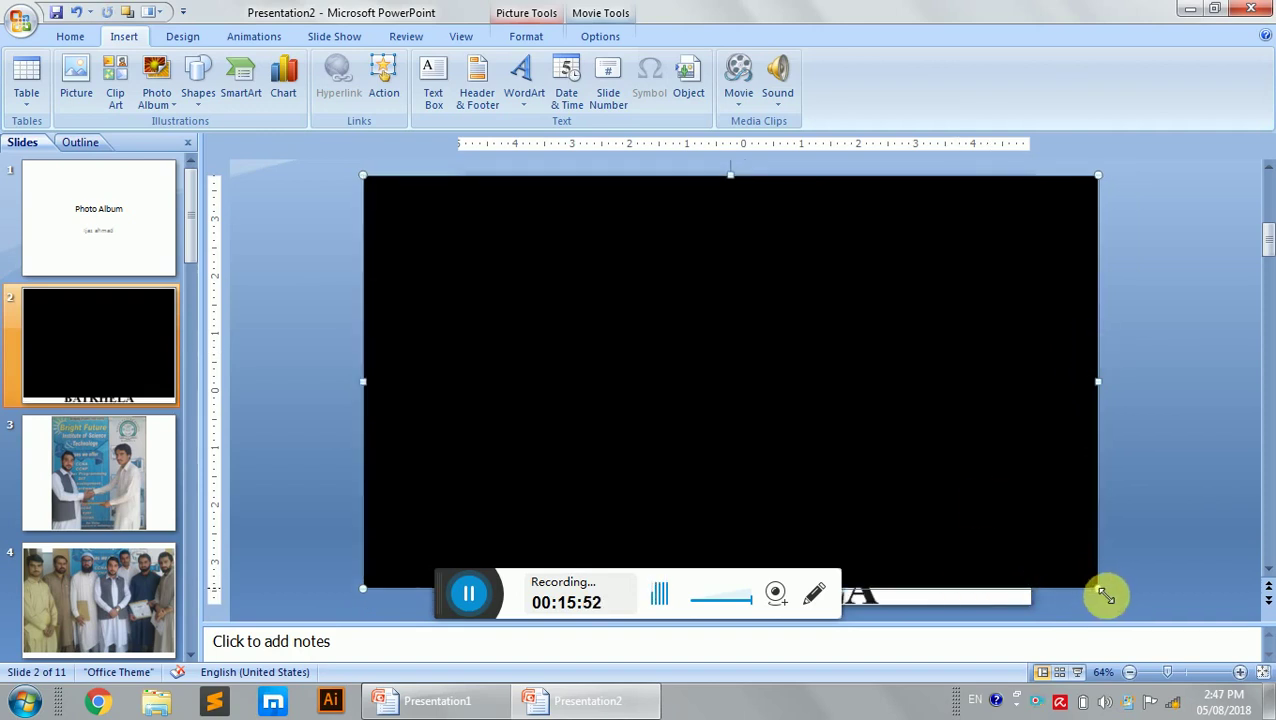
pyautogui.moveTo(1098, 381); pyautogui.dragTo(1061, 381)
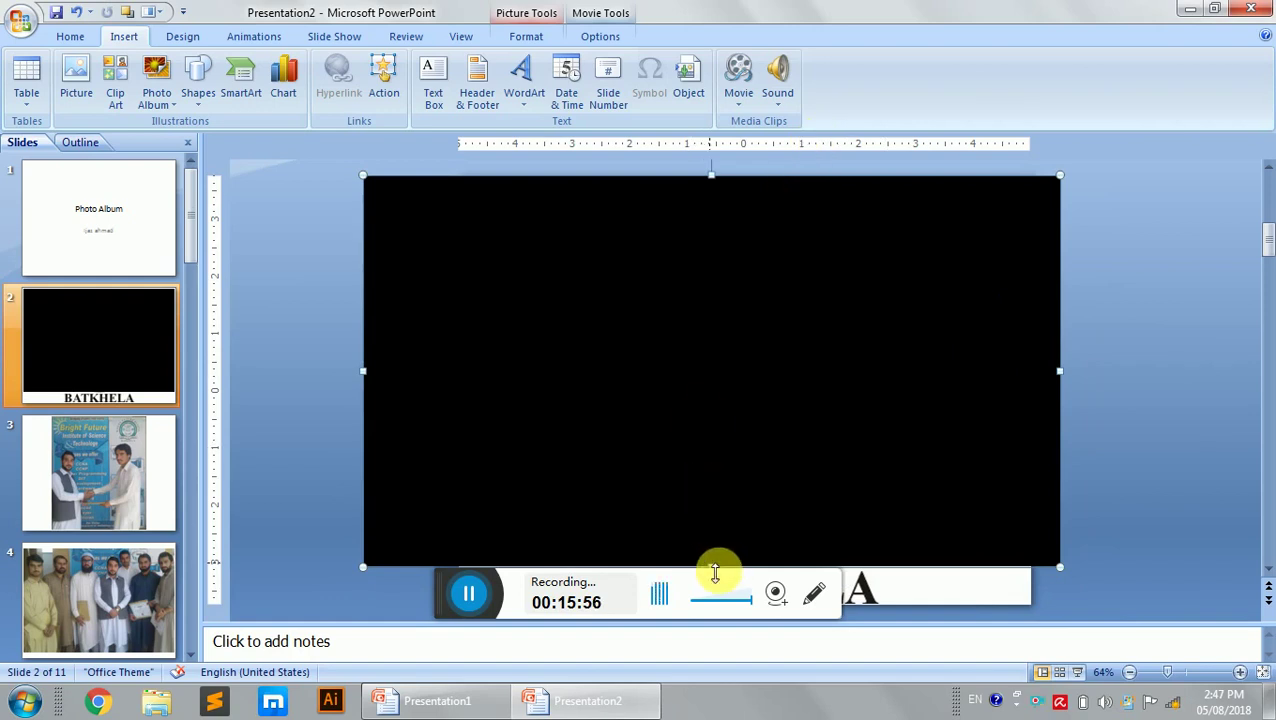
pyautogui.moveTo(715, 567); pyautogui.dragTo(706, 356)
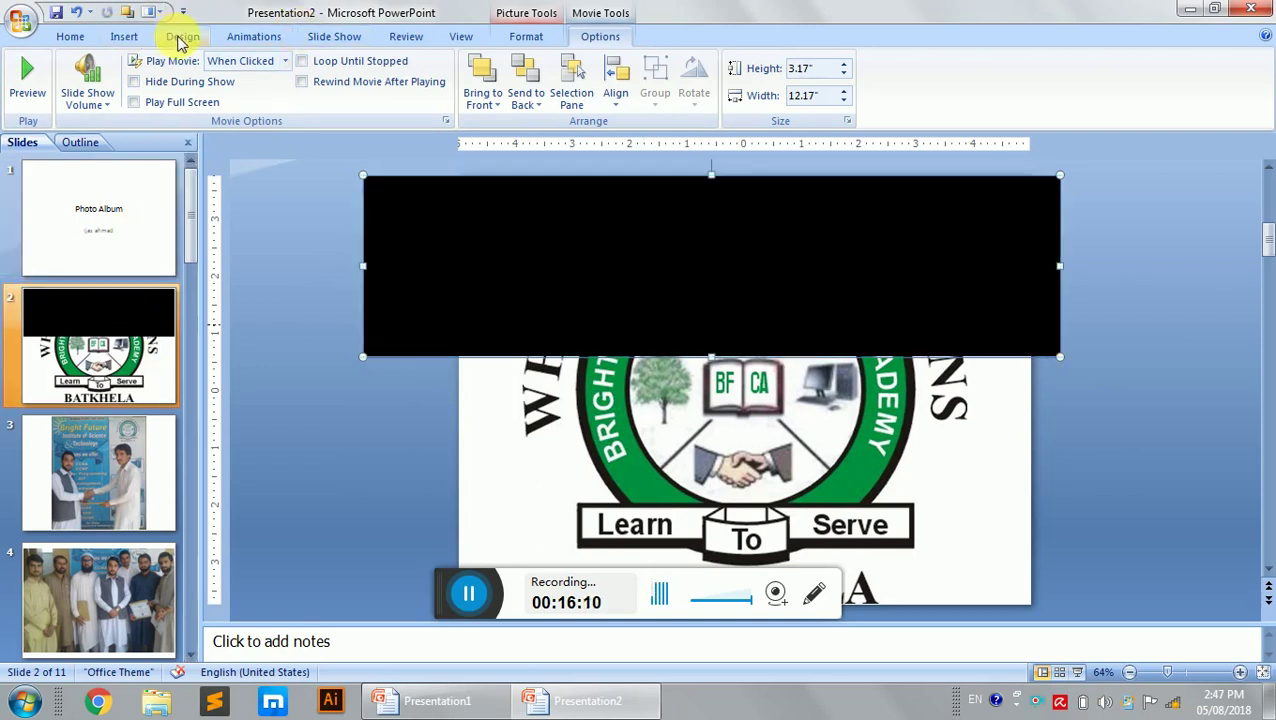
# Browse the Design, Home and Insert ribbons, ending on the Animations ribbon
pyautogui.click(180, 38)
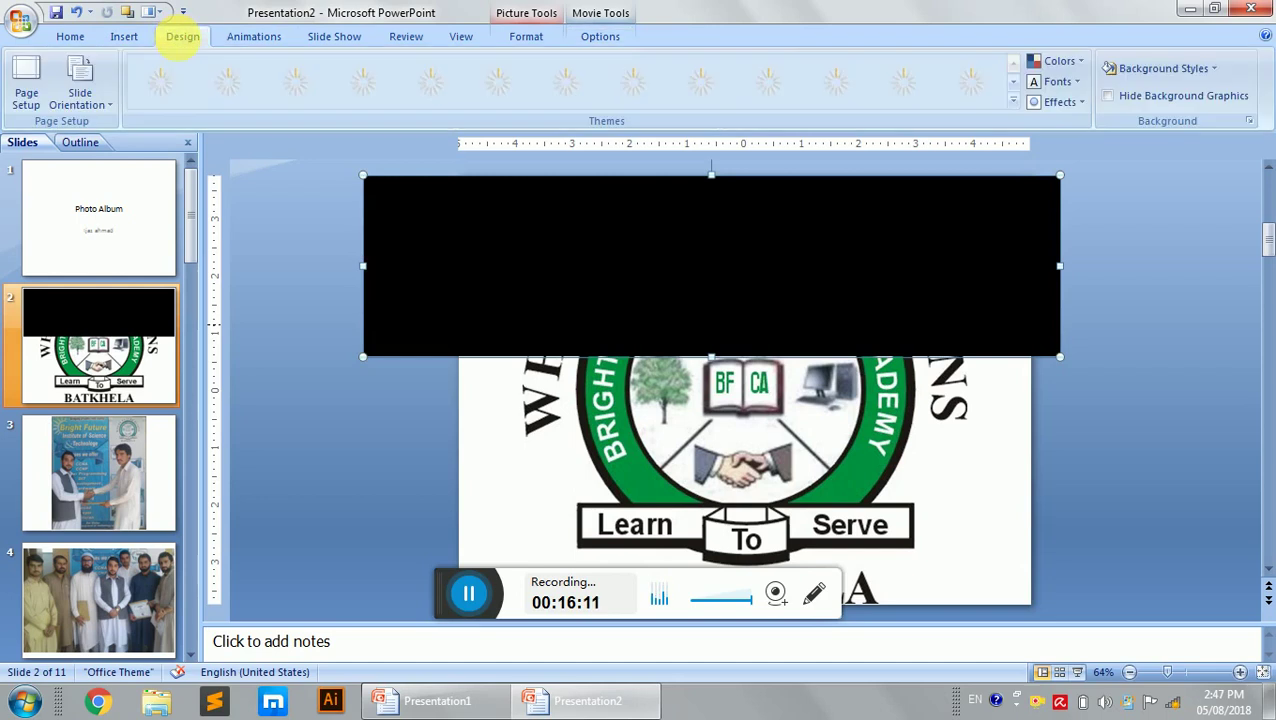
pyautogui.click(72, 38)
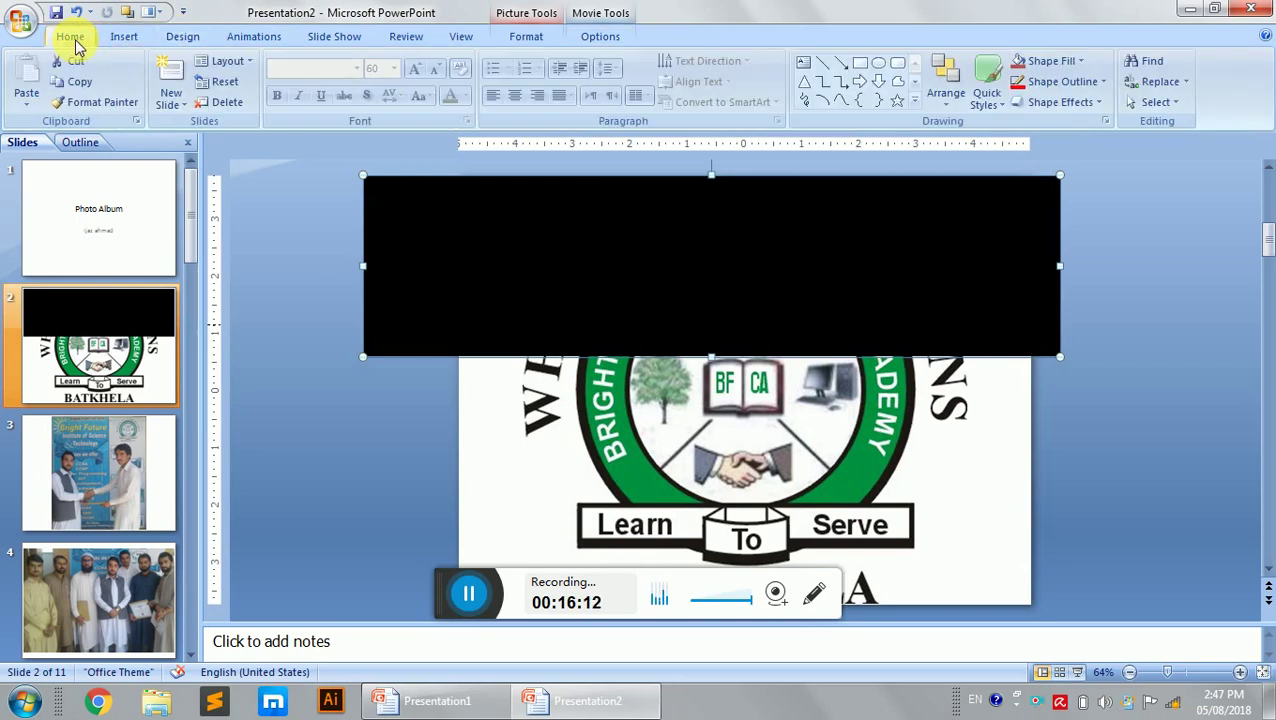
pyautogui.click(126, 37)
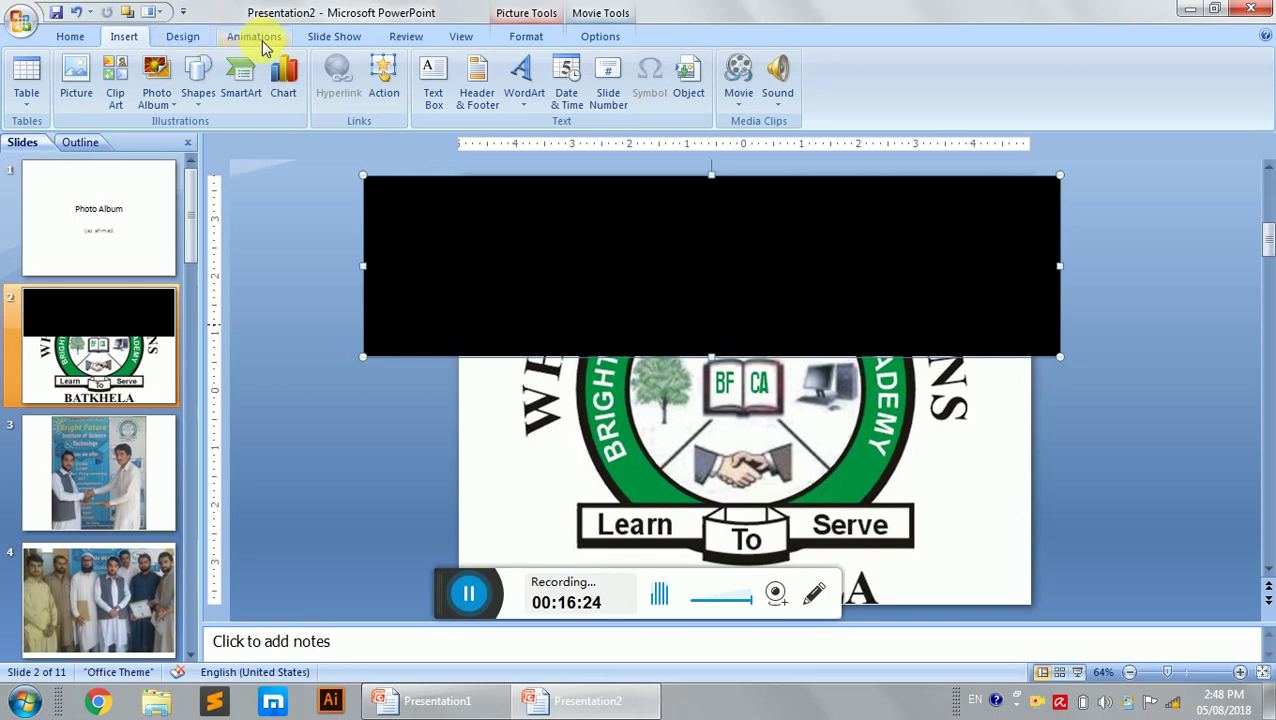
pyautogui.click(265, 48)
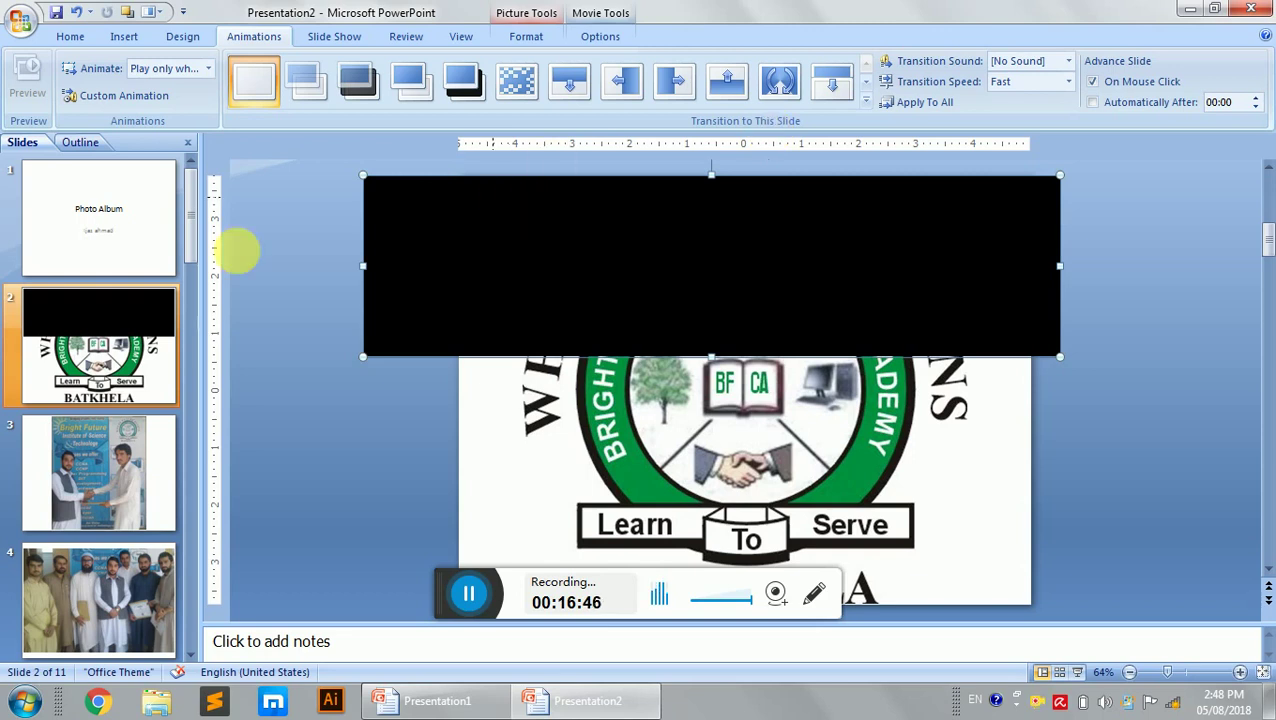
# Give the title slide a Dissolve transition and slide 2 a wipe transition
pyautogui.click(113, 256)
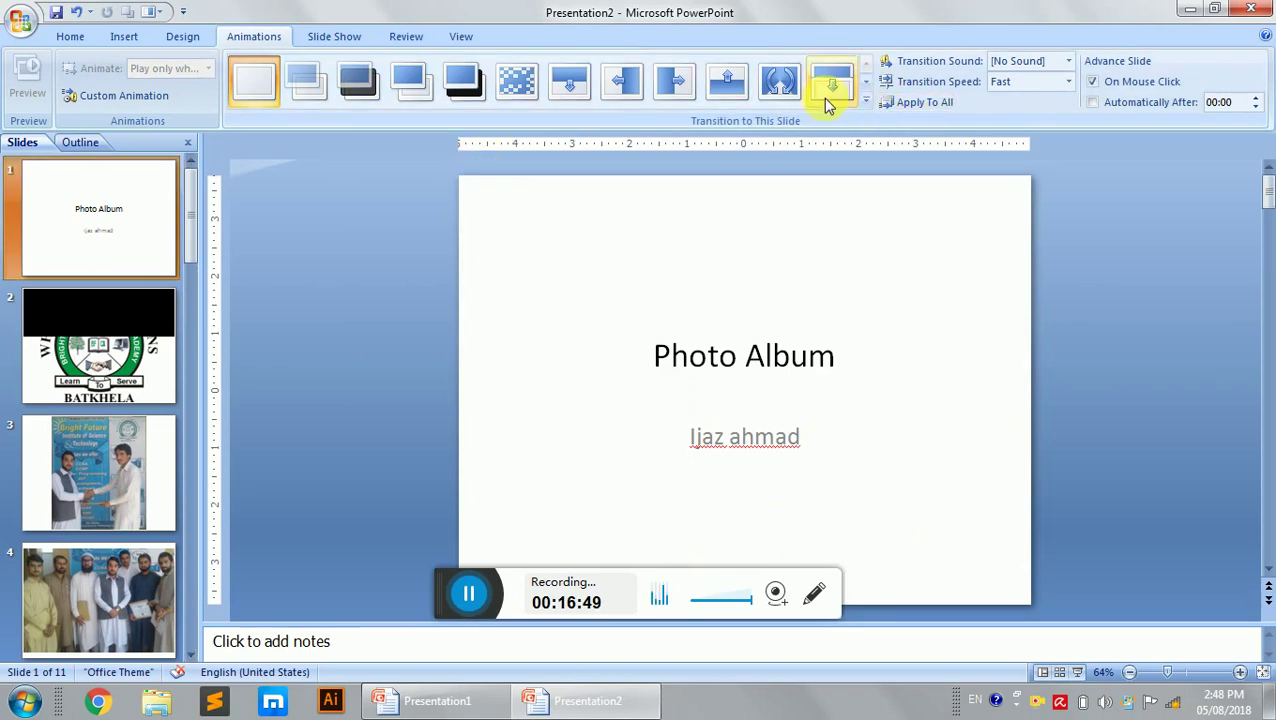
pyautogui.click(517, 80)
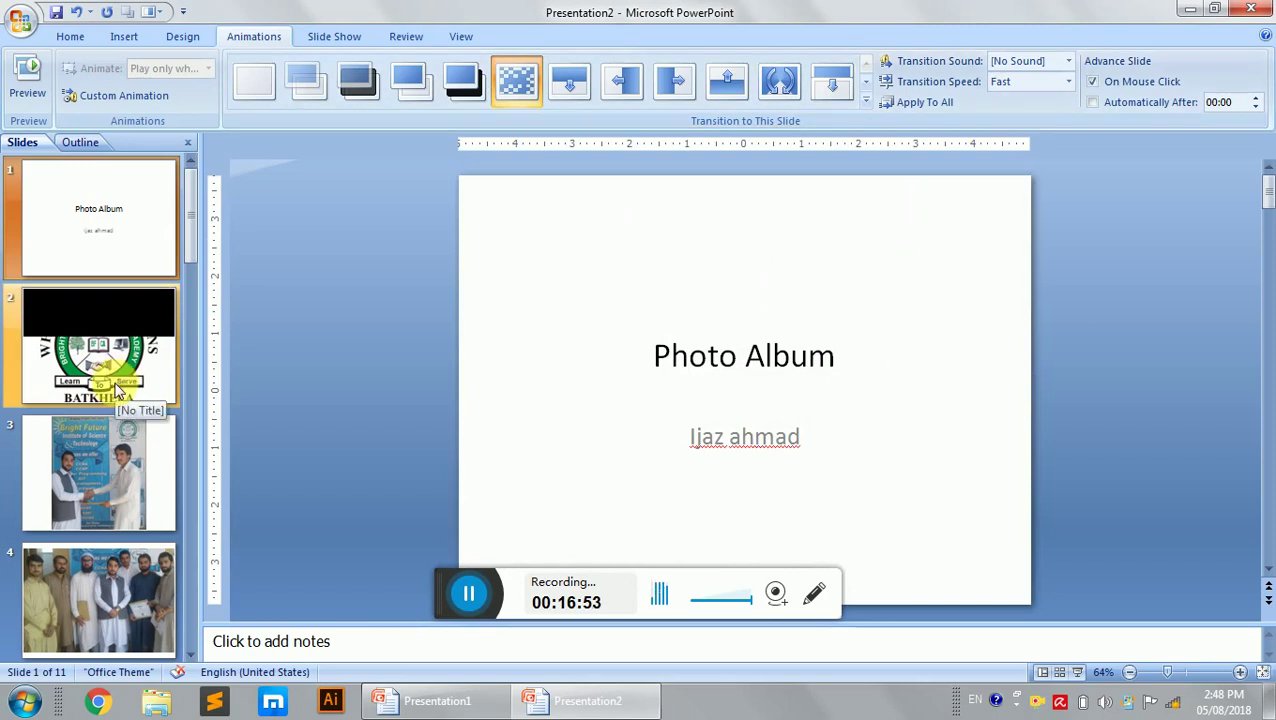
pyautogui.click(115, 390)
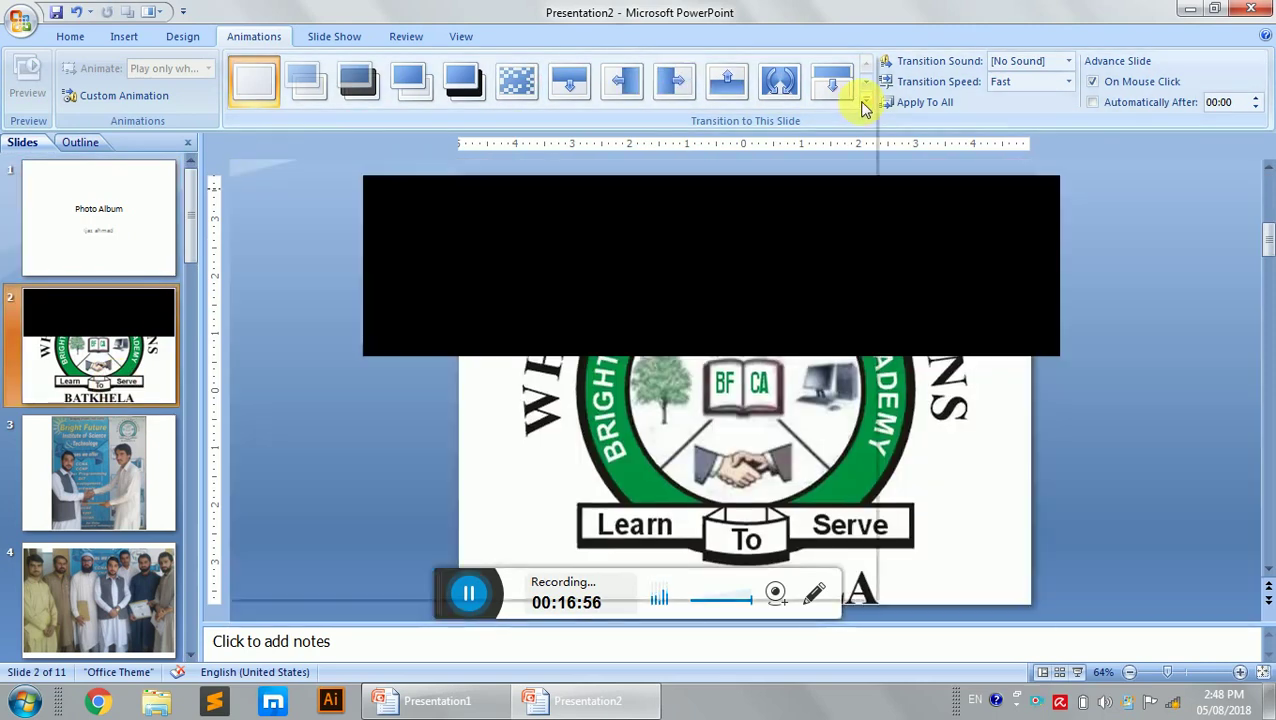
pyautogui.click(865, 104)
pyautogui.click(628, 305)
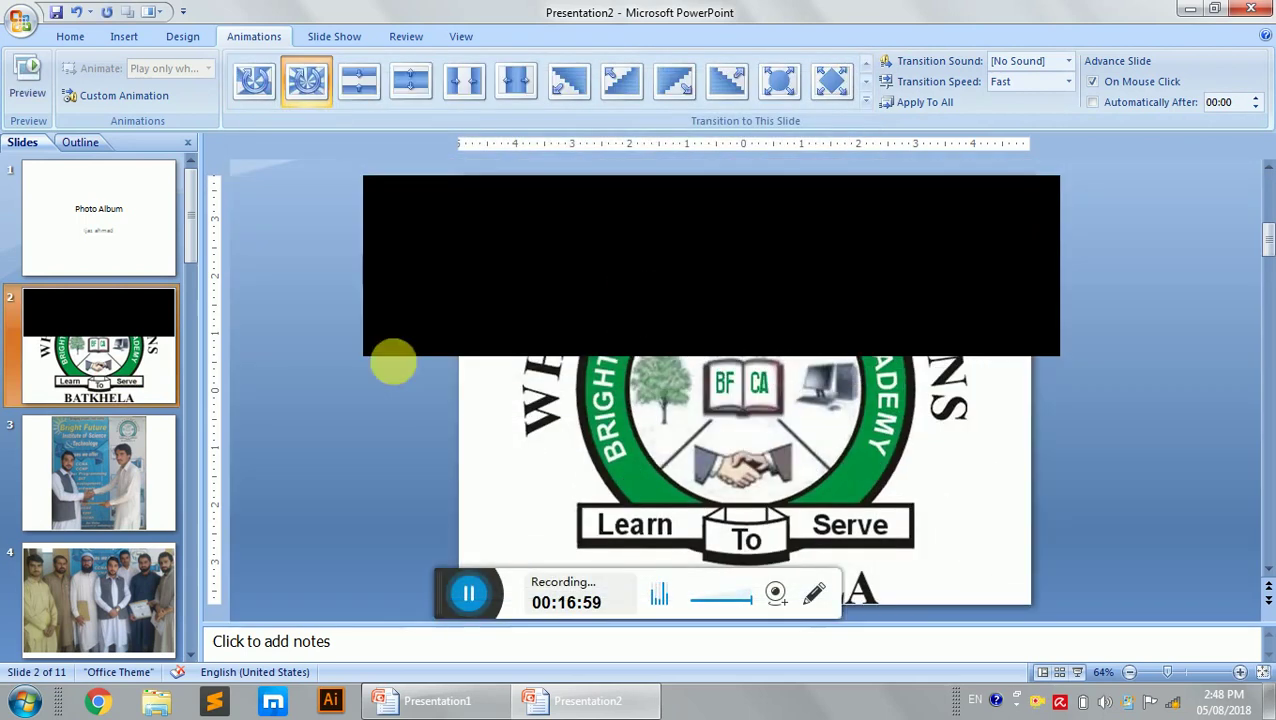
# Give slide 3 a checkerboard transition and slide 4 a fade-style transition
pyautogui.click(115, 478)
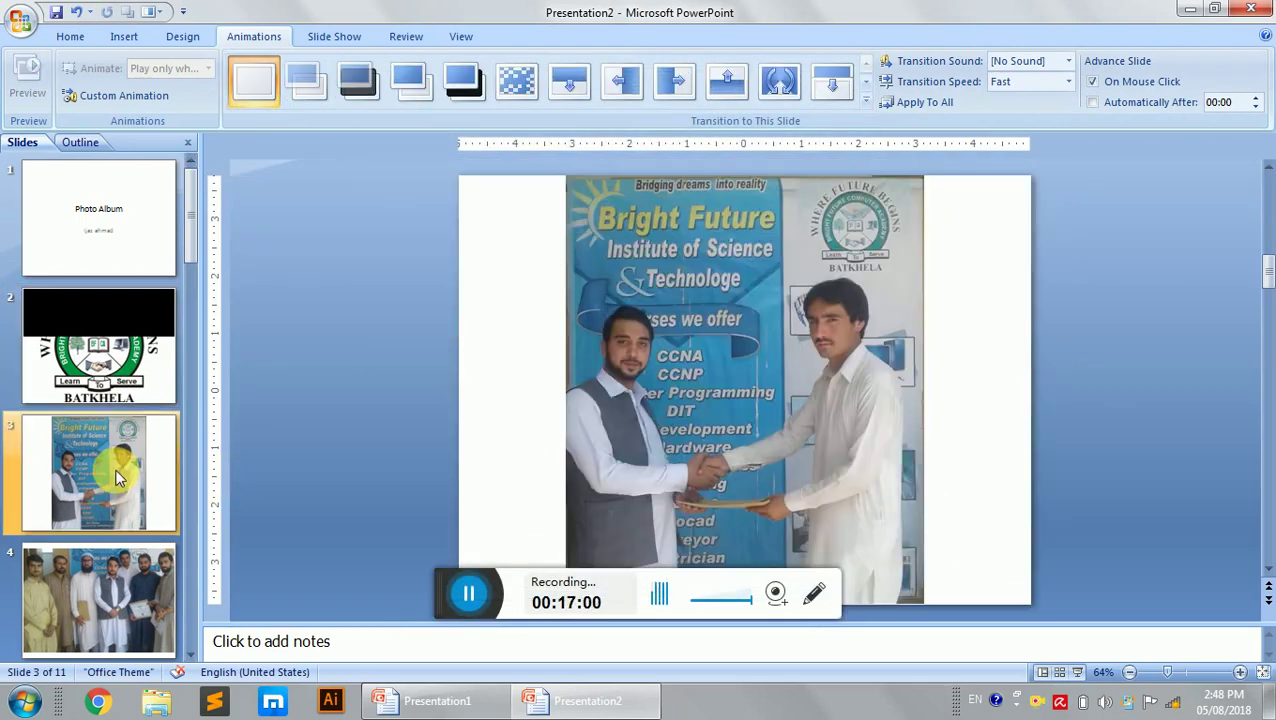
pyautogui.click(622, 80)
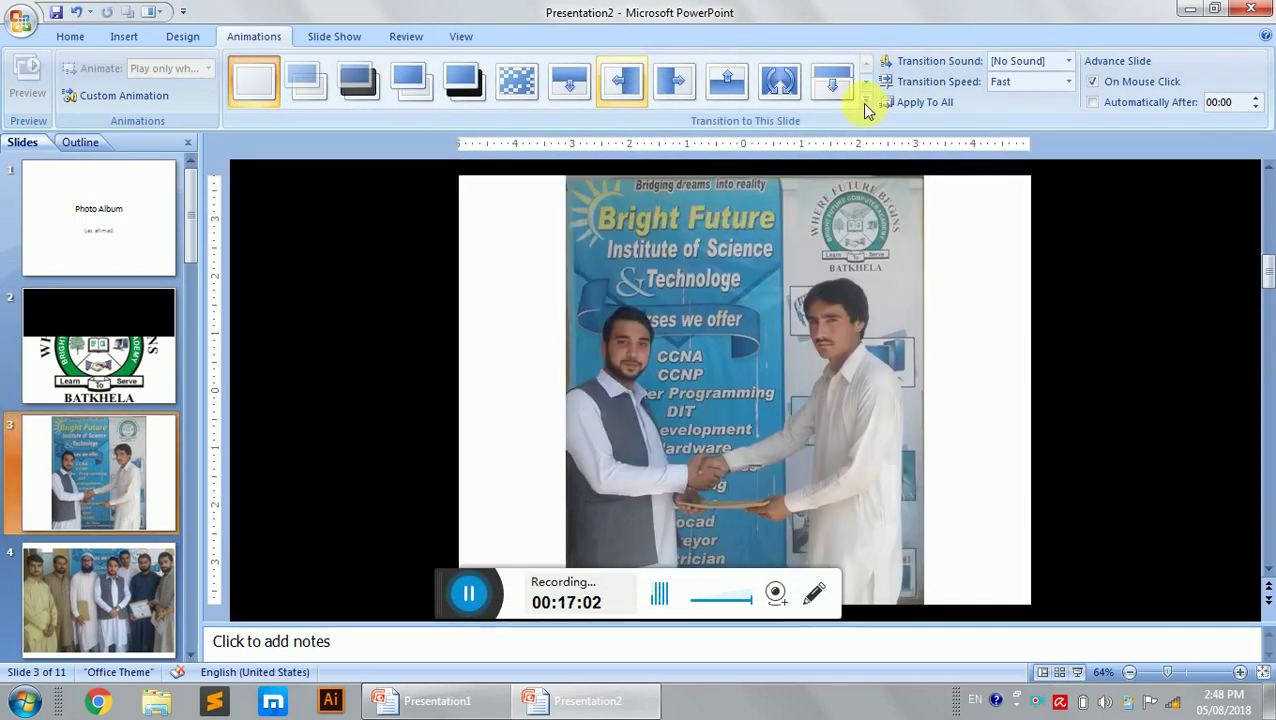
pyautogui.click(865, 104)
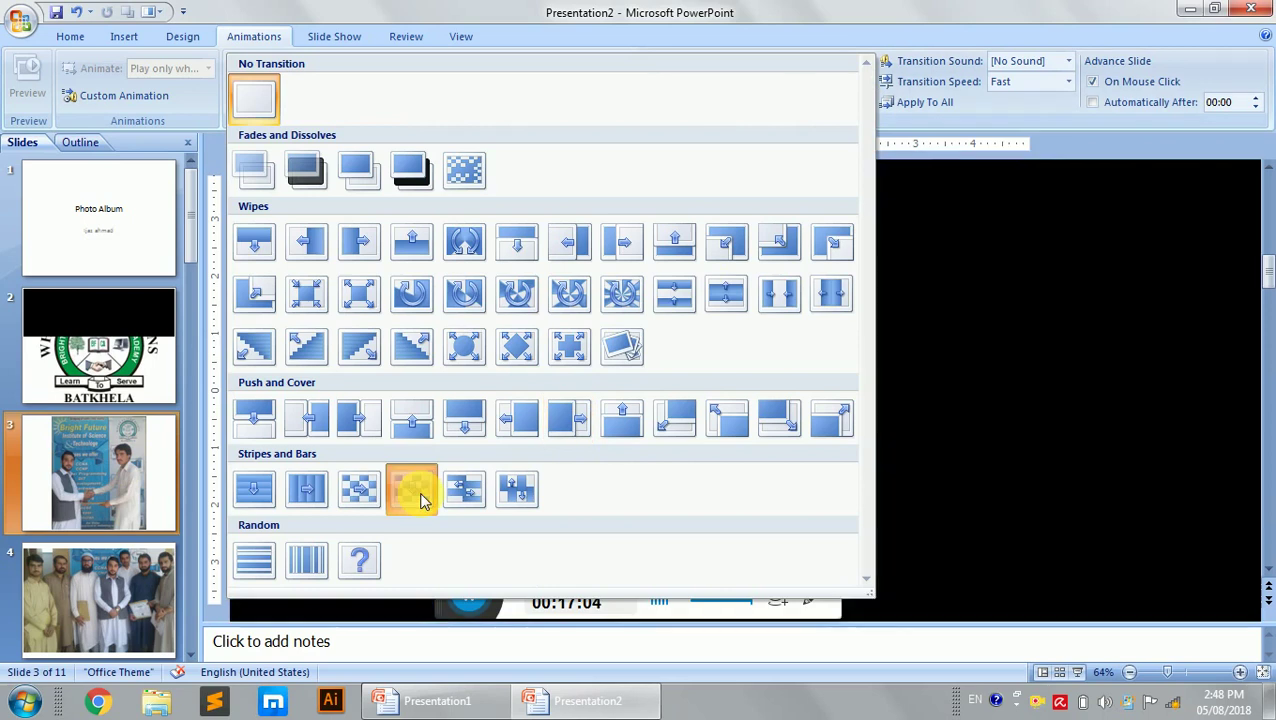
pyautogui.click(413, 490)
pyautogui.click(125, 607)
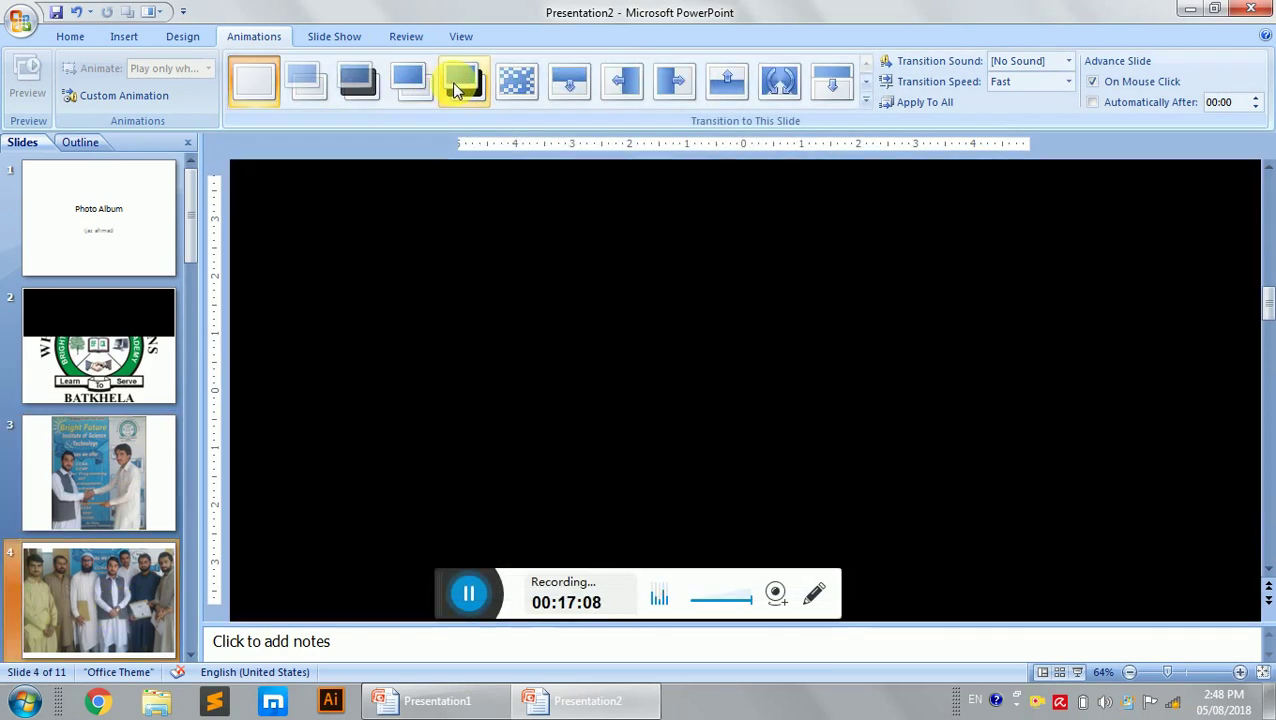
pyautogui.click(455, 88)
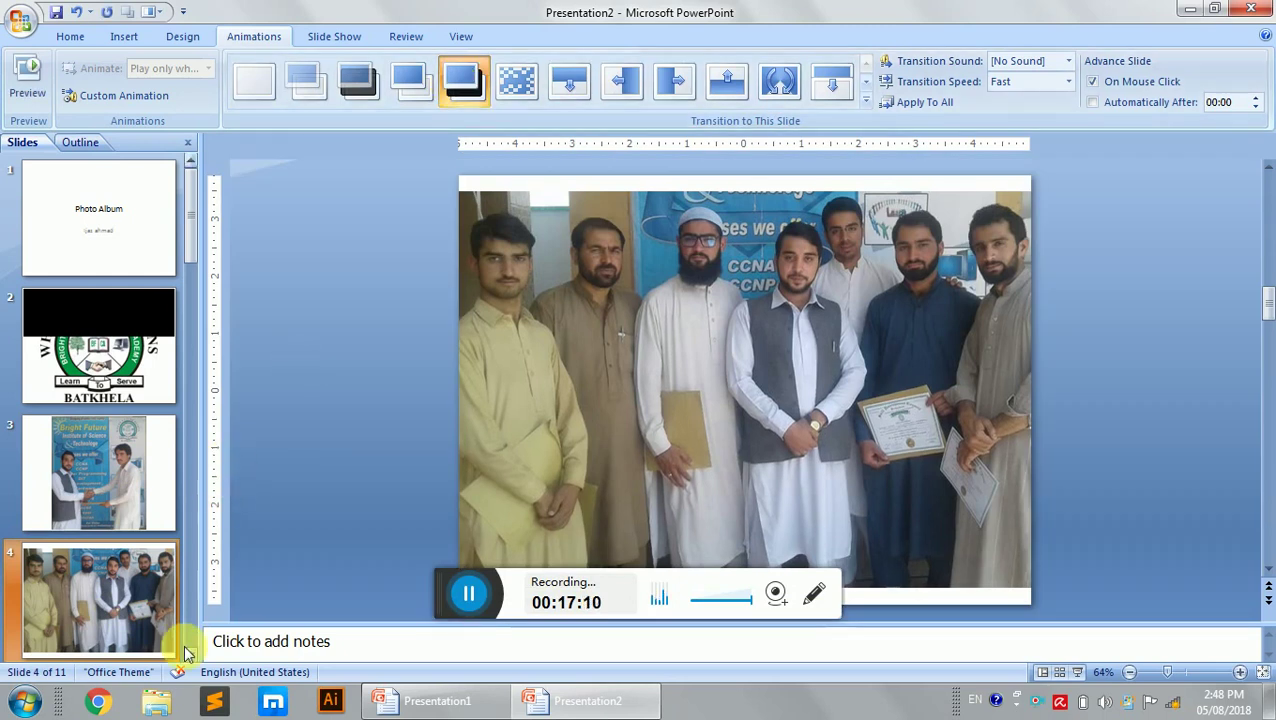
pyautogui.scroll(-1, 177, 645)
pyautogui.scroll(-2, 165, 560)
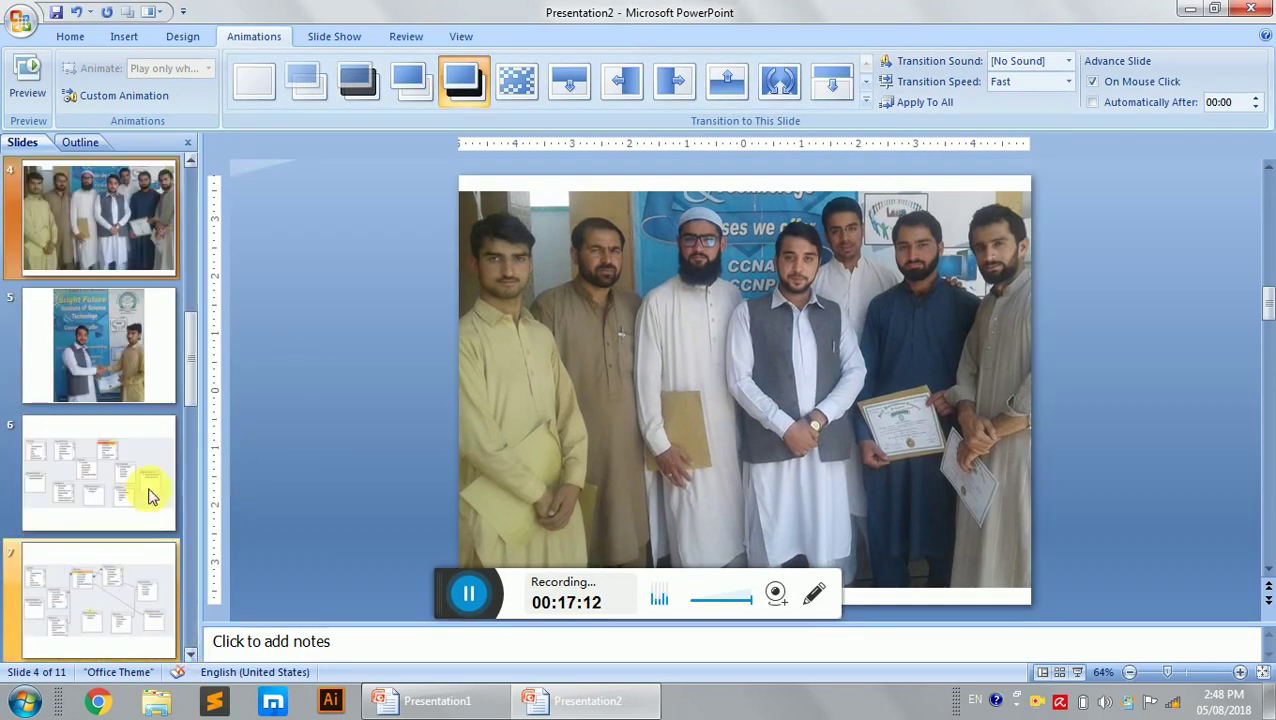
# Apply Stripes and Bars transitions to slides 5 and 6
pyautogui.click(117, 366)
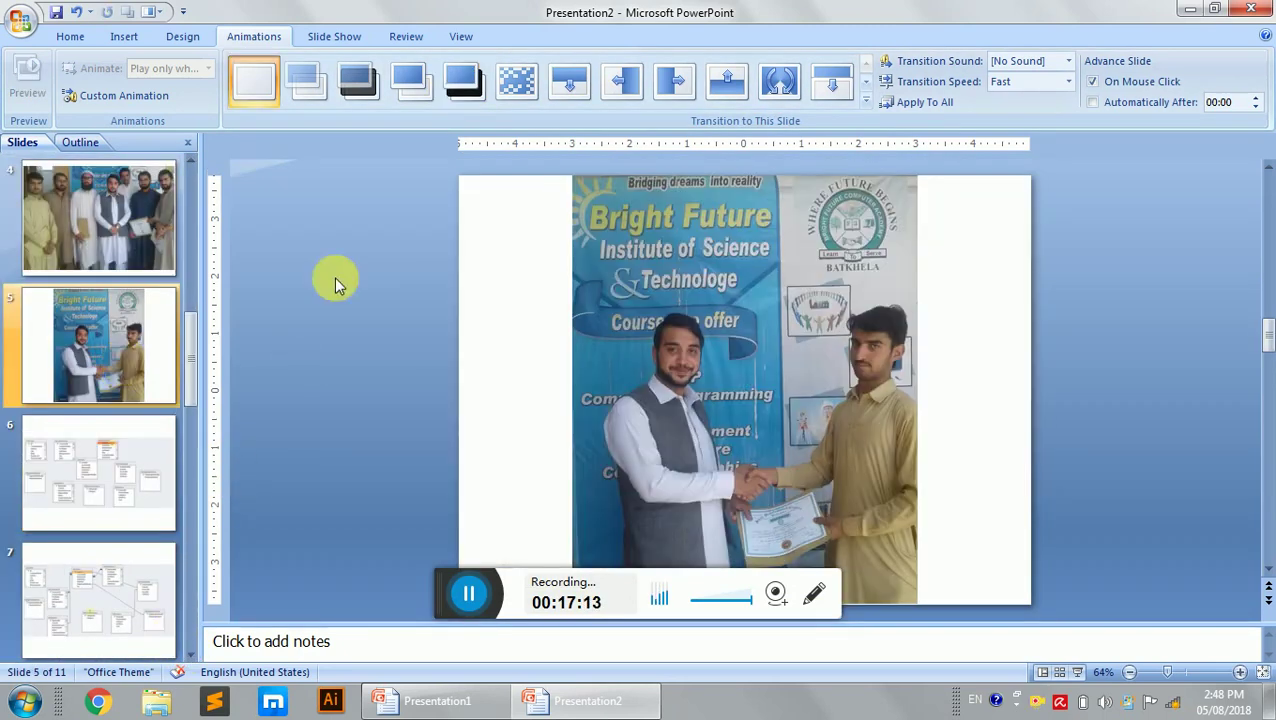
pyautogui.click(867, 103)
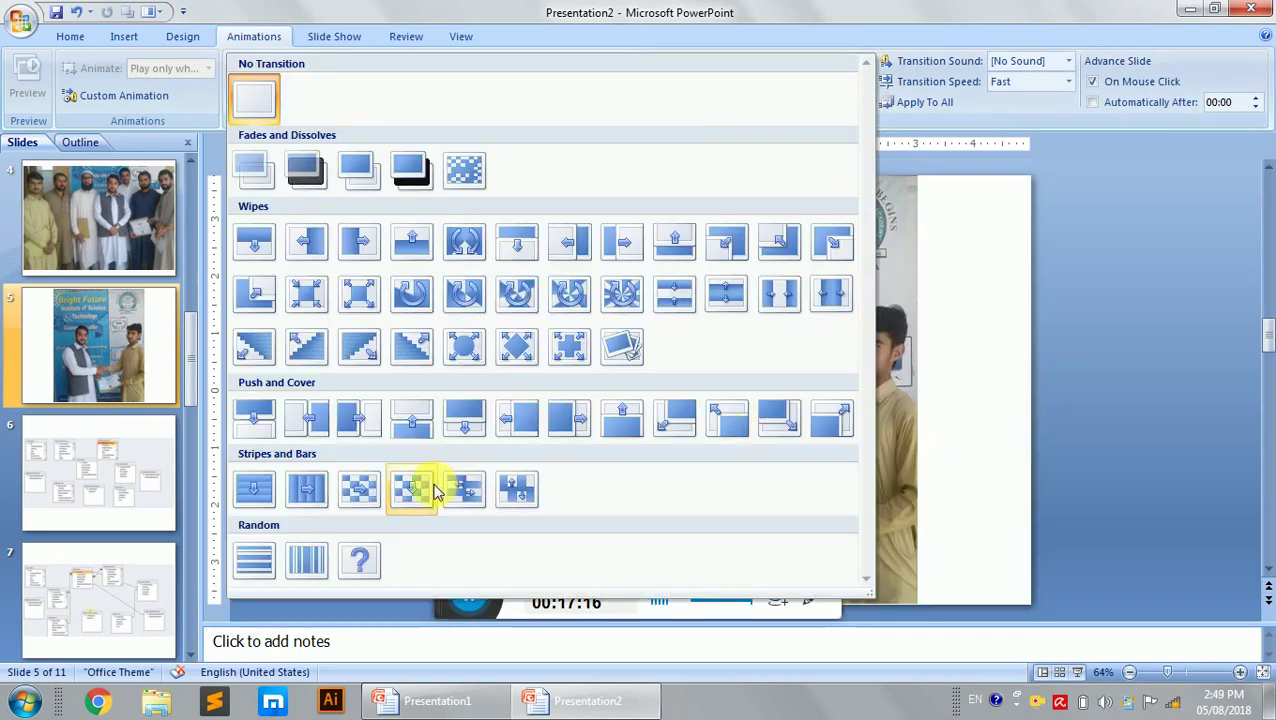
pyautogui.click(422, 494)
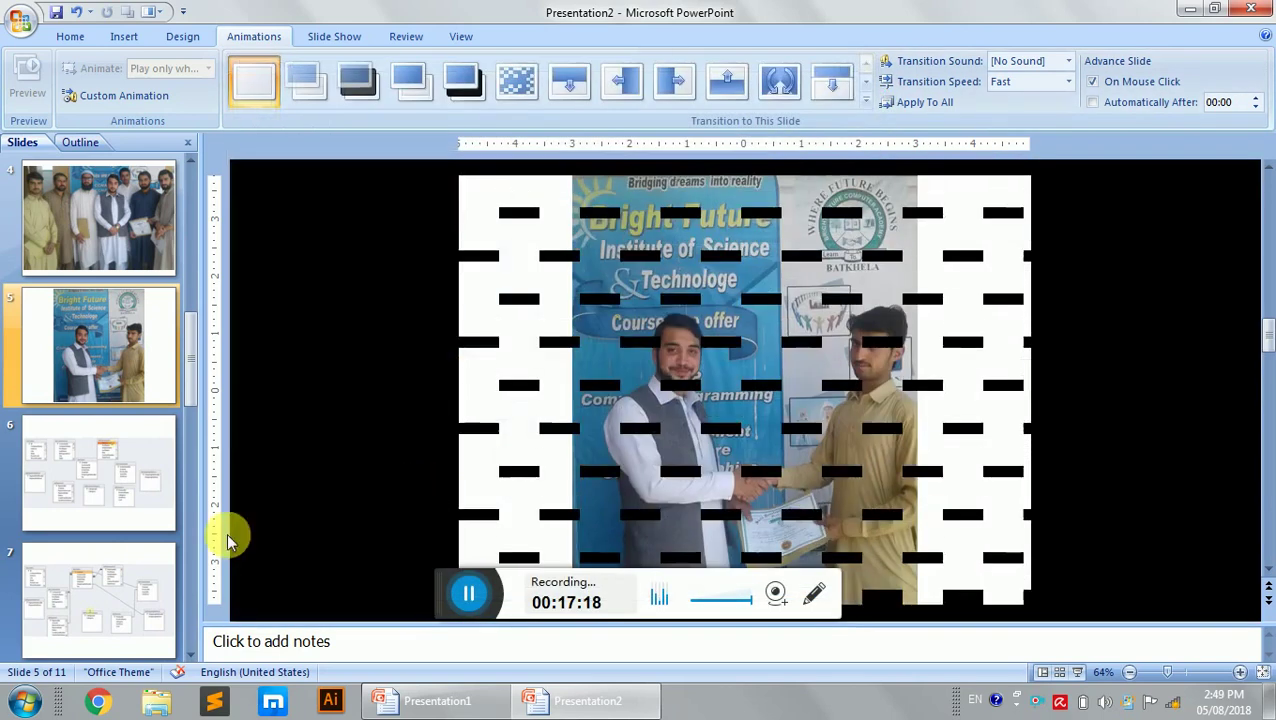
pyautogui.click(127, 511)
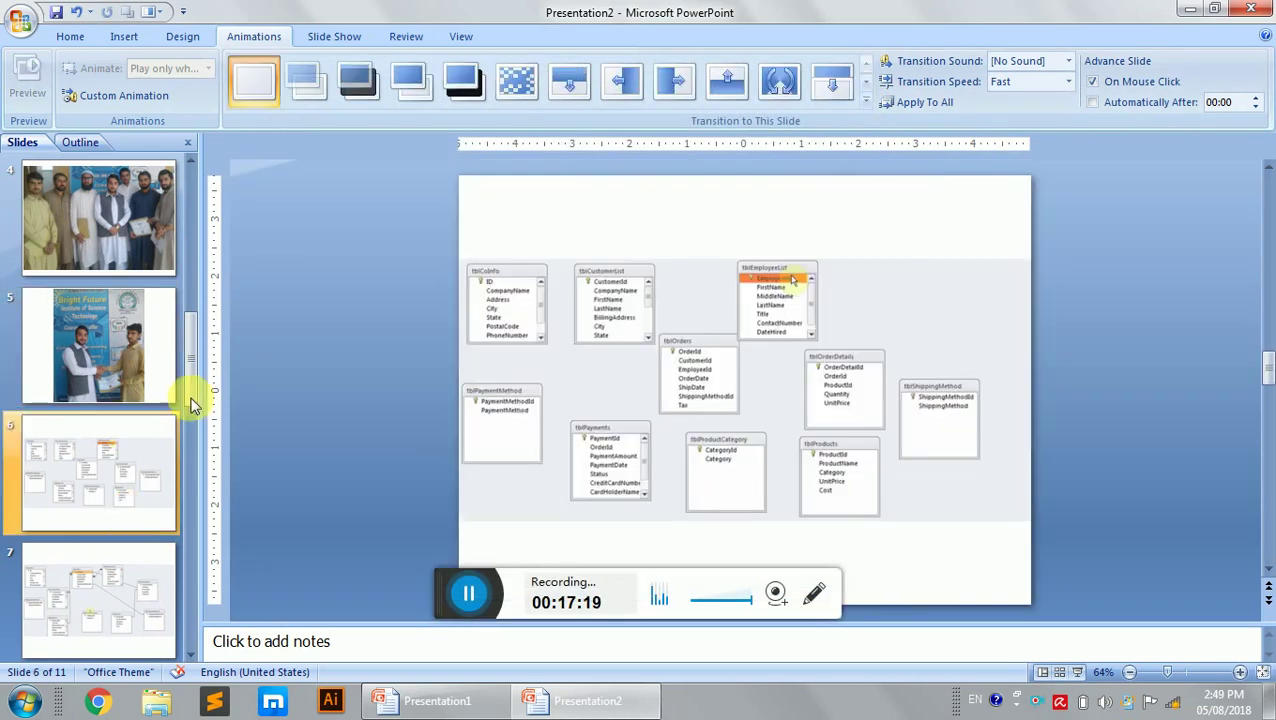
pyautogui.click(866, 101)
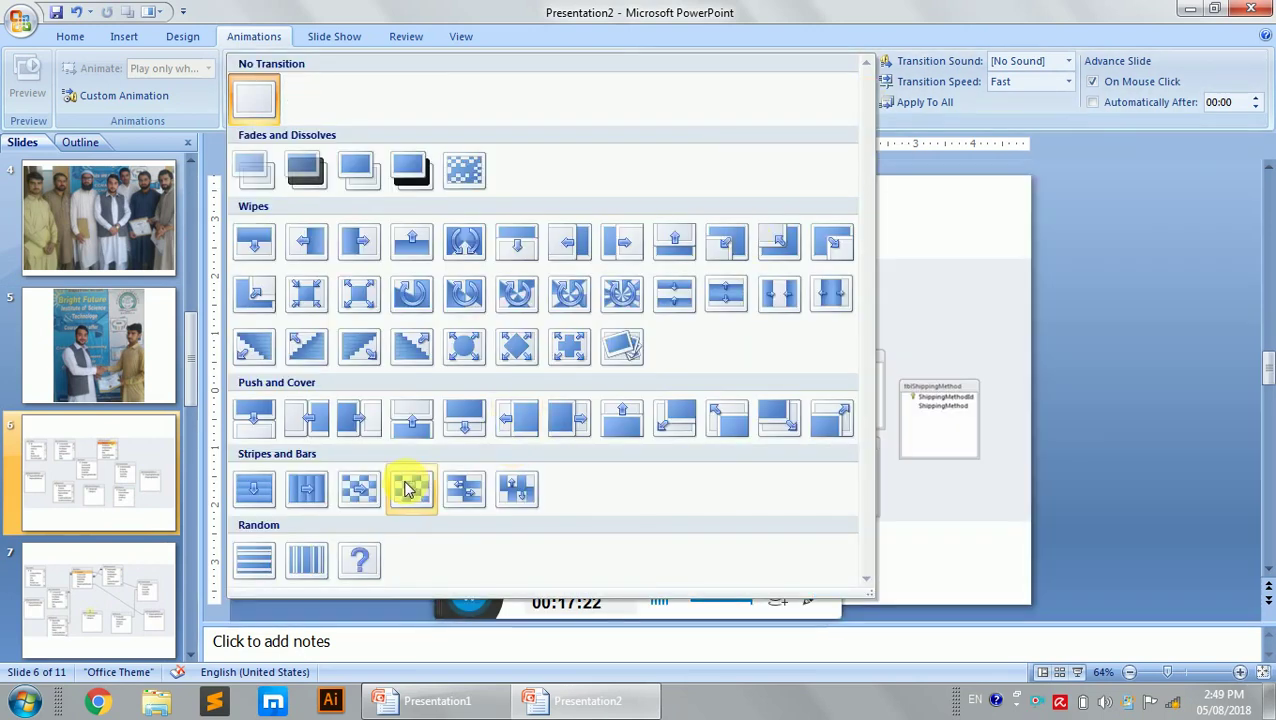
pyautogui.click(302, 495)
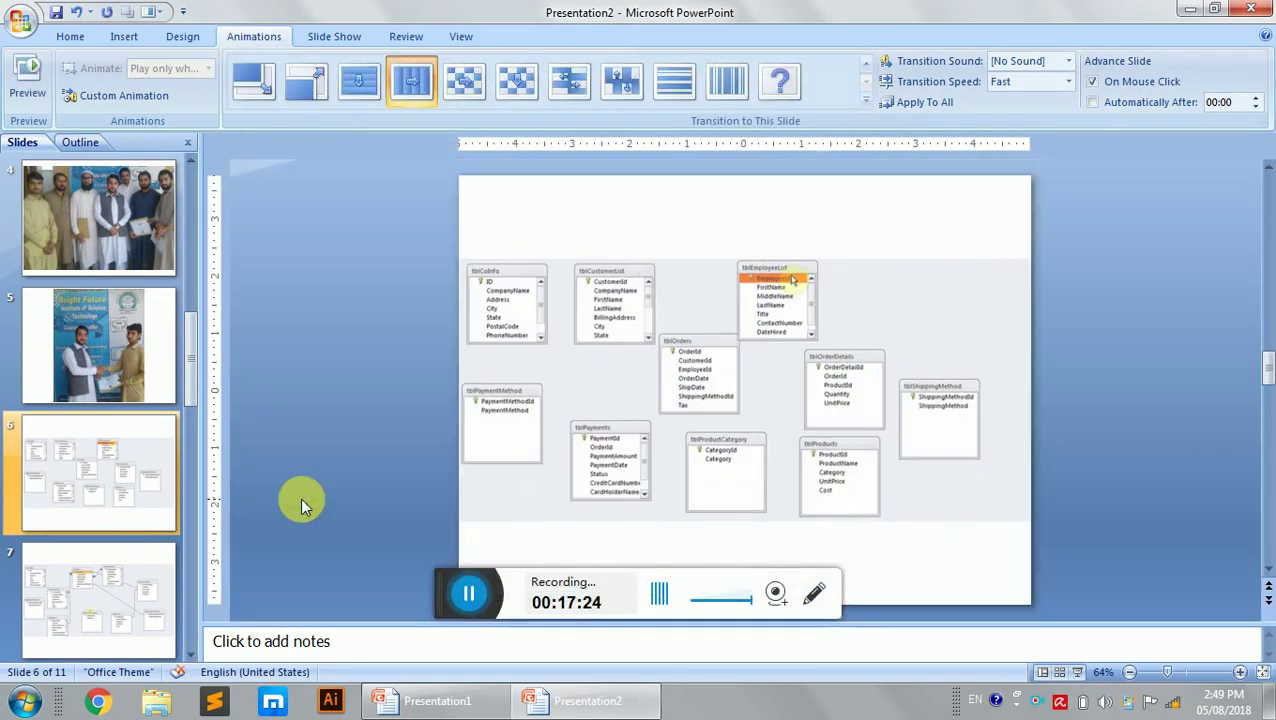
# Give slide 7 Random Bars Horizontal and slide 8 a Stripes and Bars transition
pyautogui.click(94, 621)
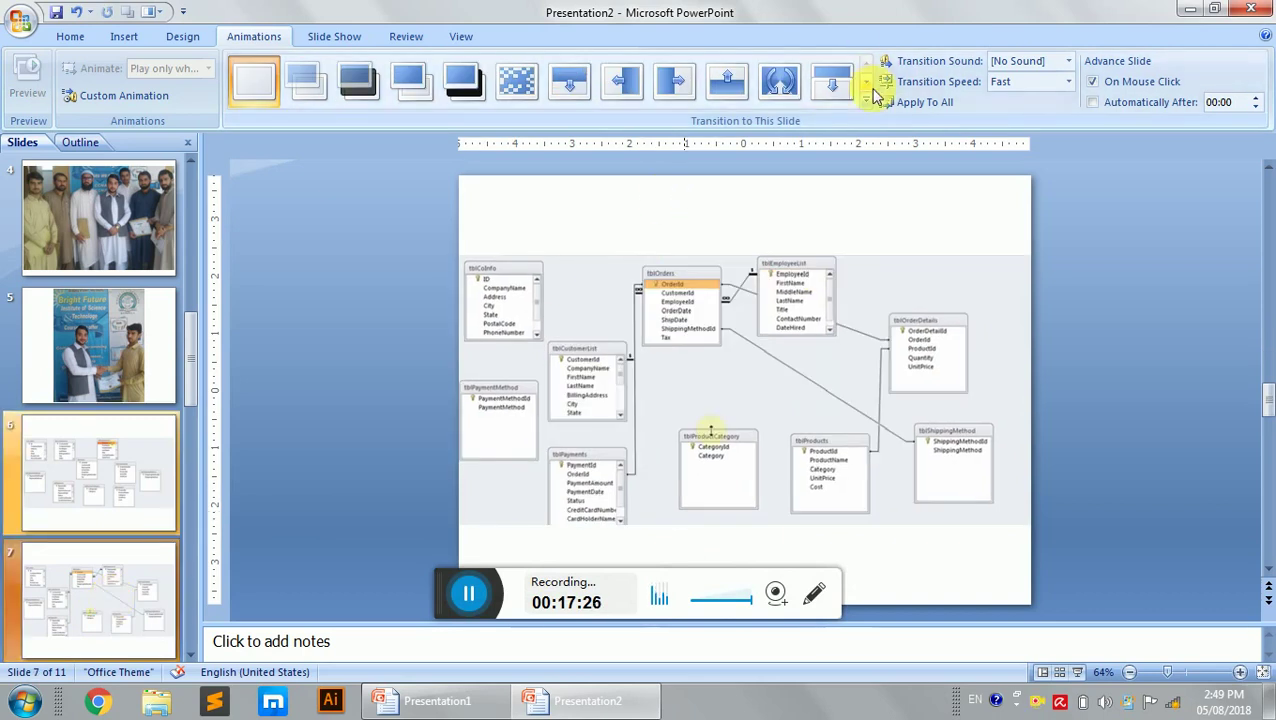
pyautogui.click(866, 101)
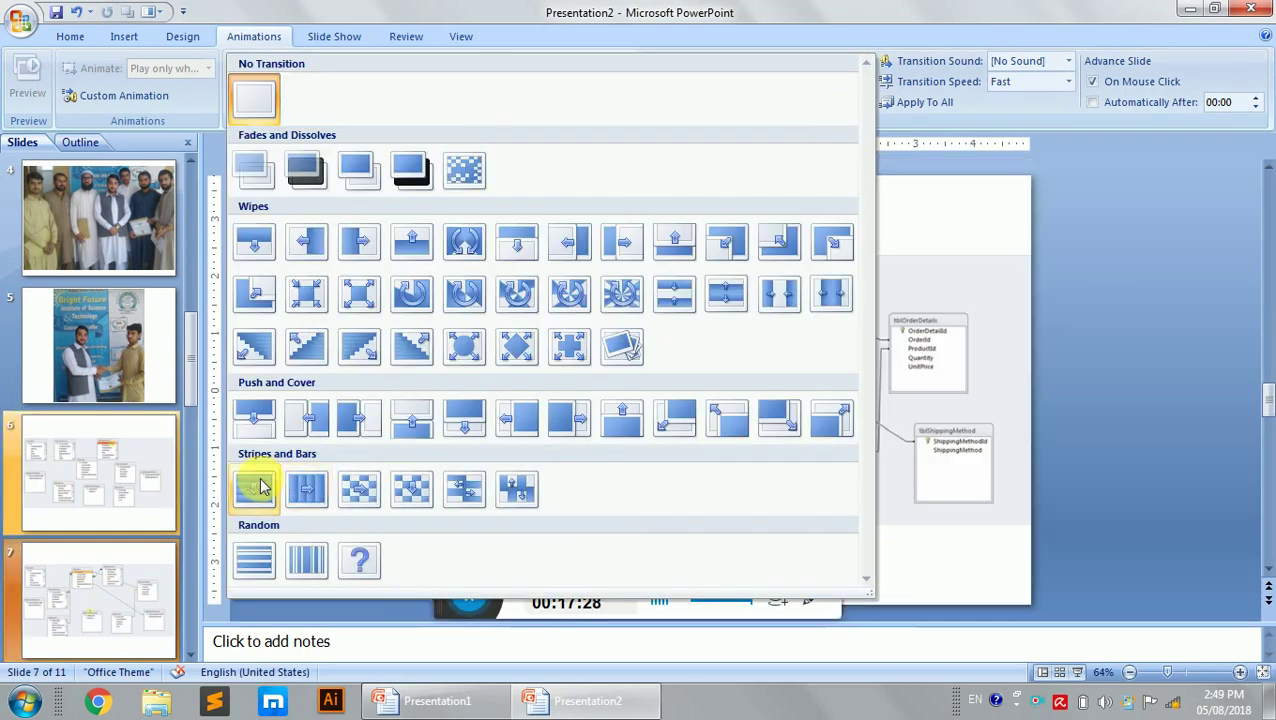
pyautogui.click(268, 546)
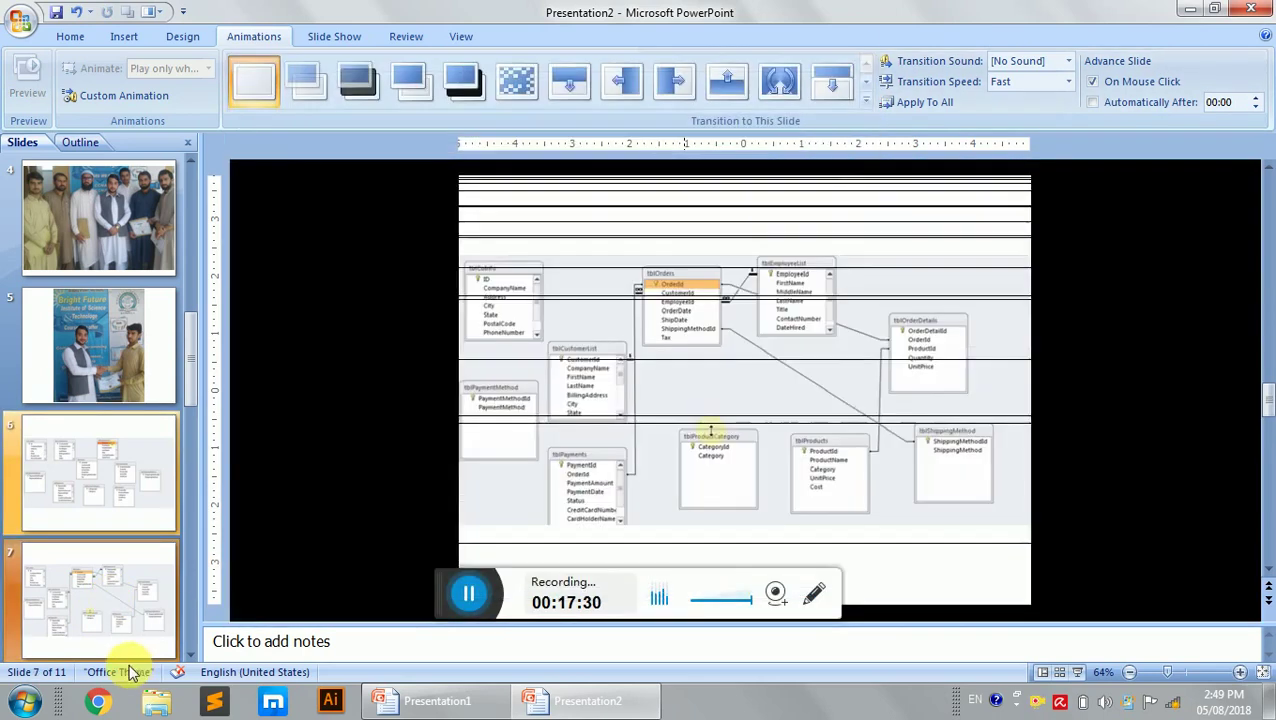
pyautogui.scroll(-1, 177, 649)
pyautogui.scroll(-1, 177, 649)
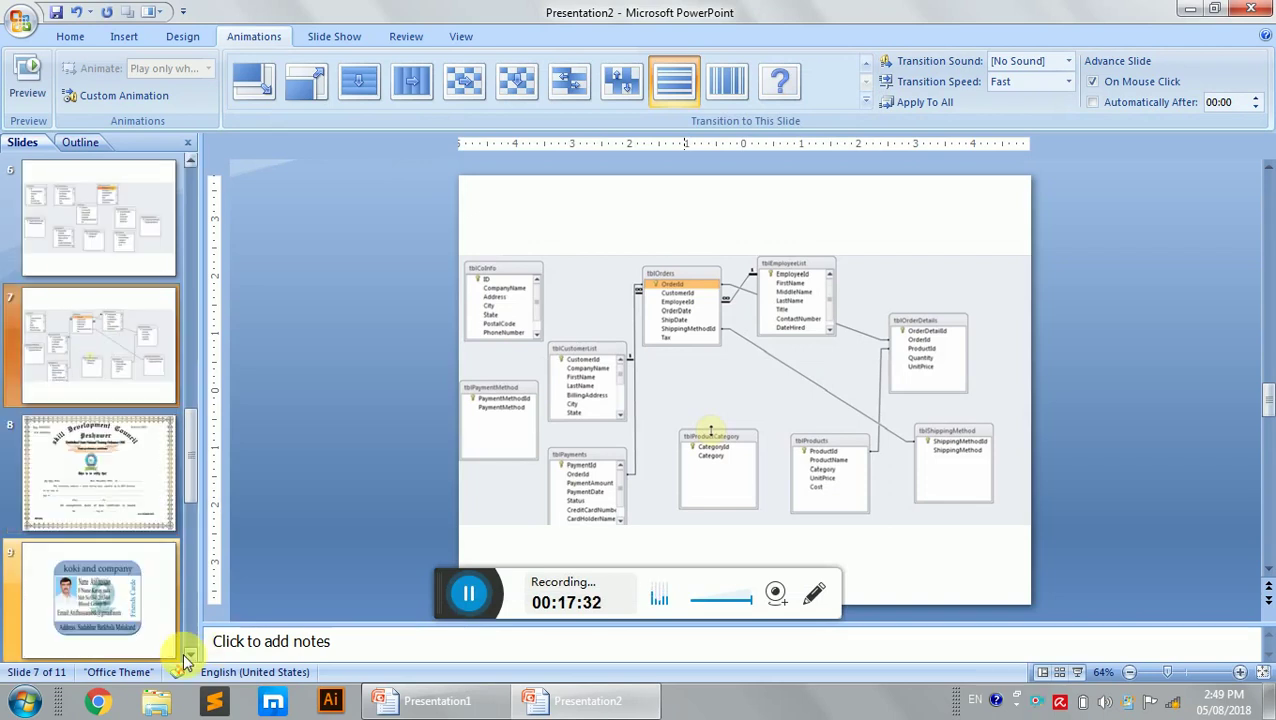
pyautogui.click(86, 449)
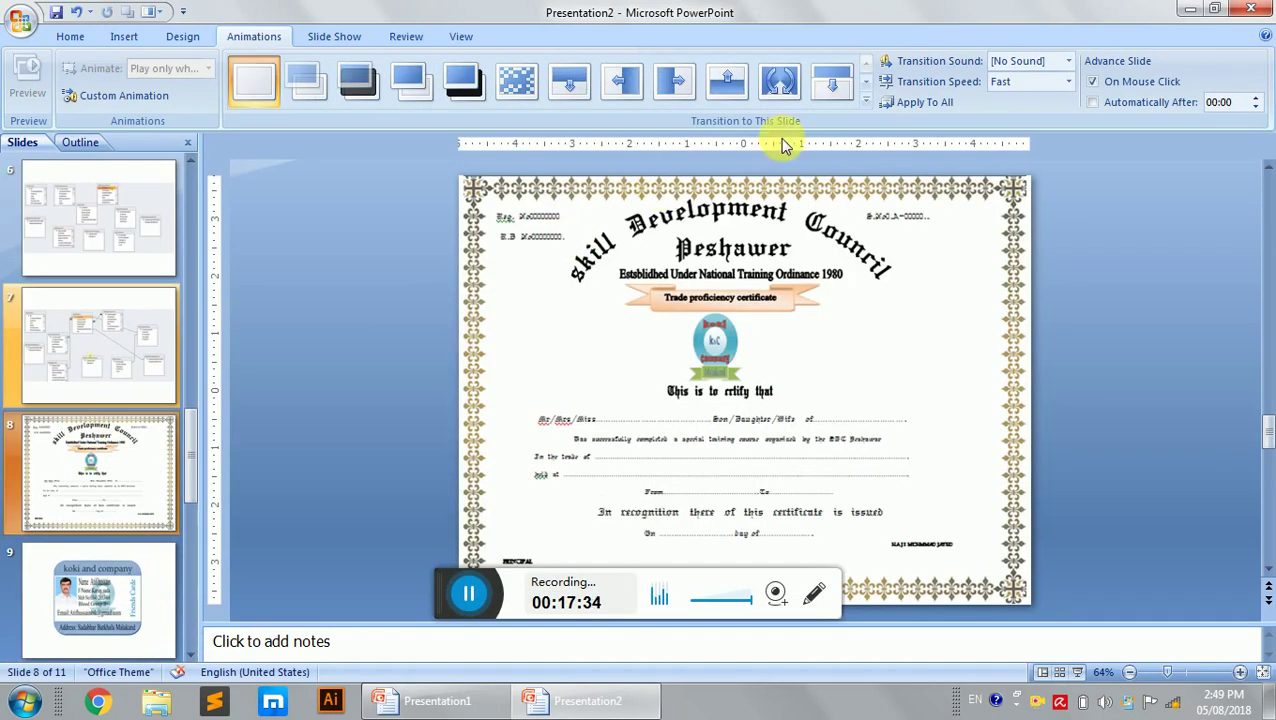
pyautogui.click(868, 96)
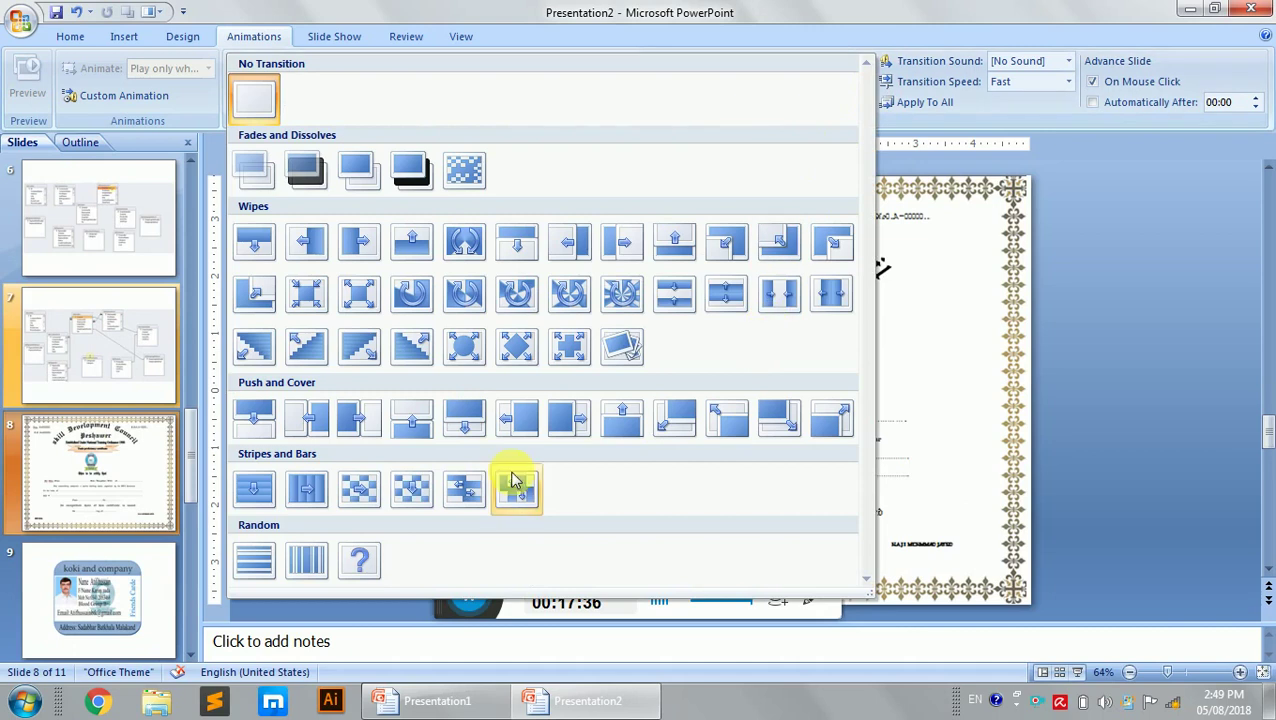
pyautogui.click(401, 497)
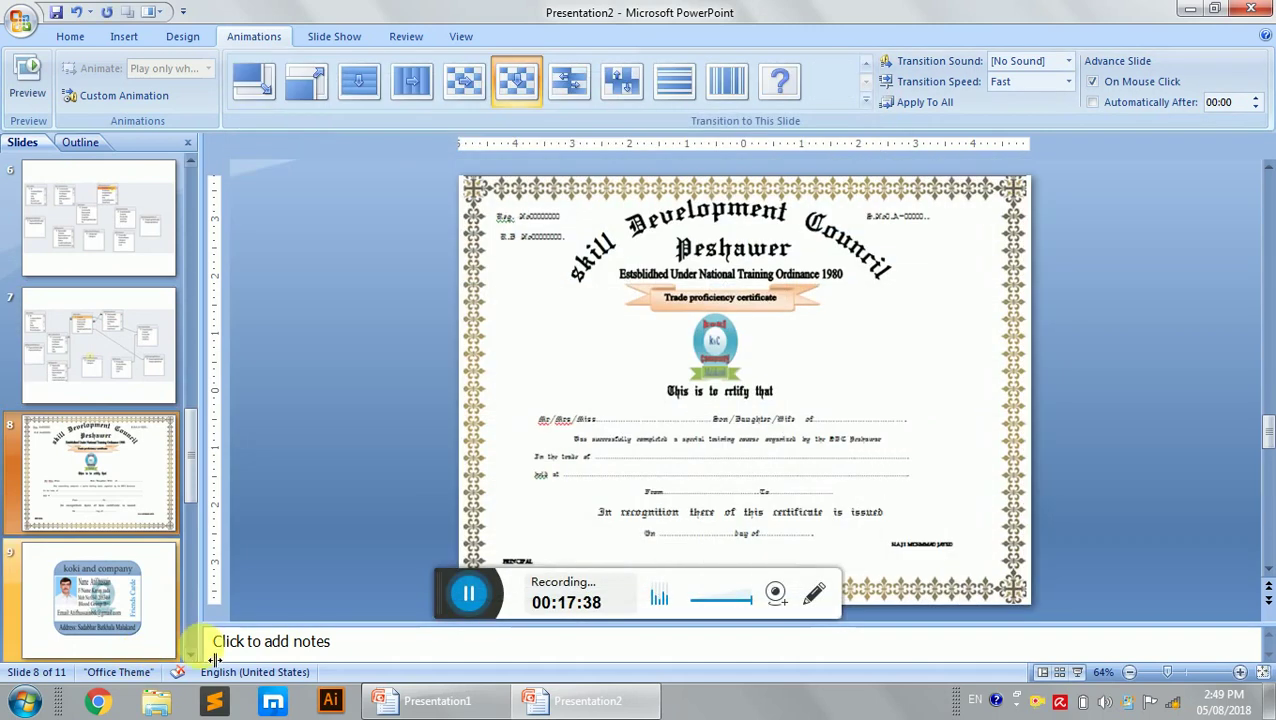
pyautogui.click(194, 653)
pyautogui.click(194, 653)
pyautogui.click(194, 653)
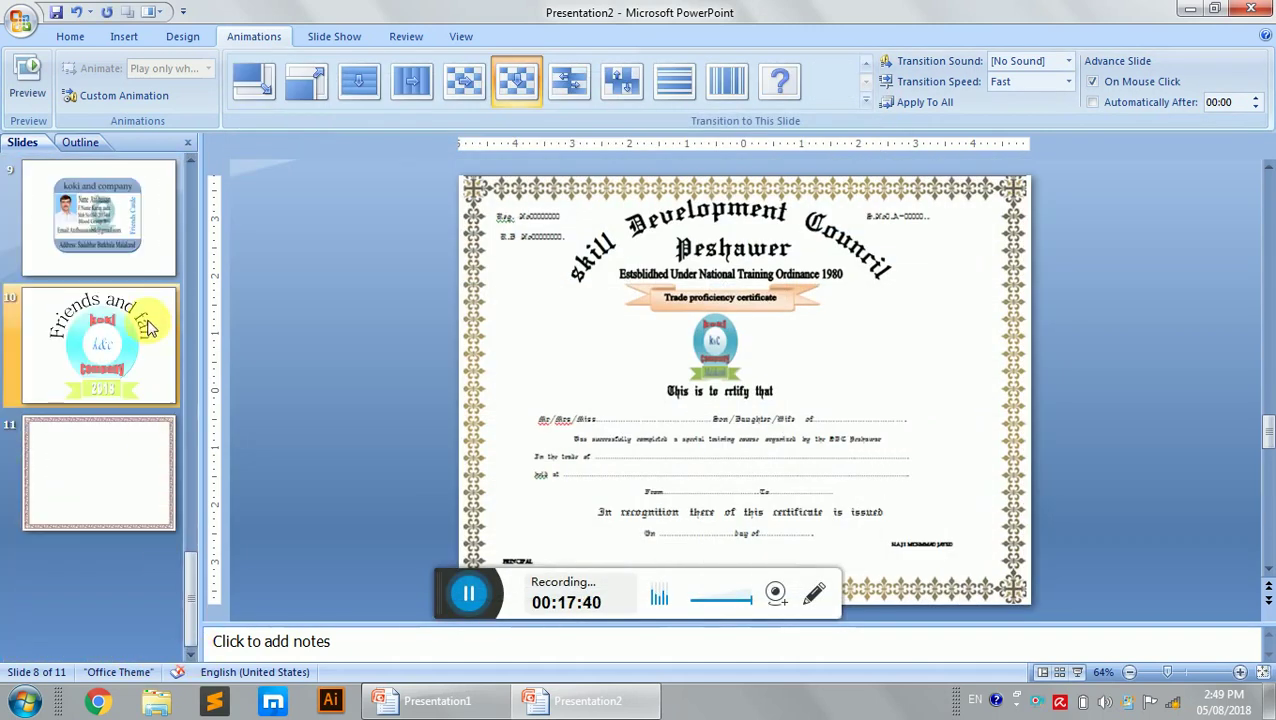
# Give slide 9, the ID card, the Comb Horizontal transition
pyautogui.click(110, 215)
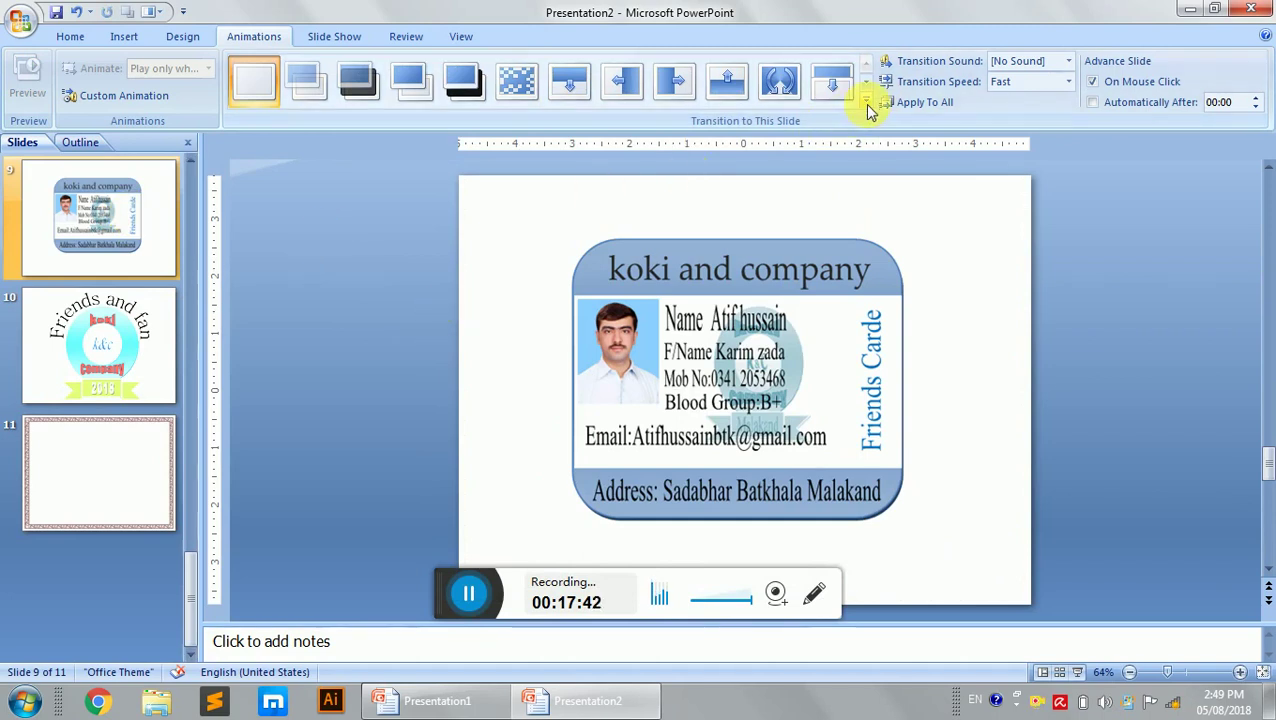
pyautogui.click(865, 100)
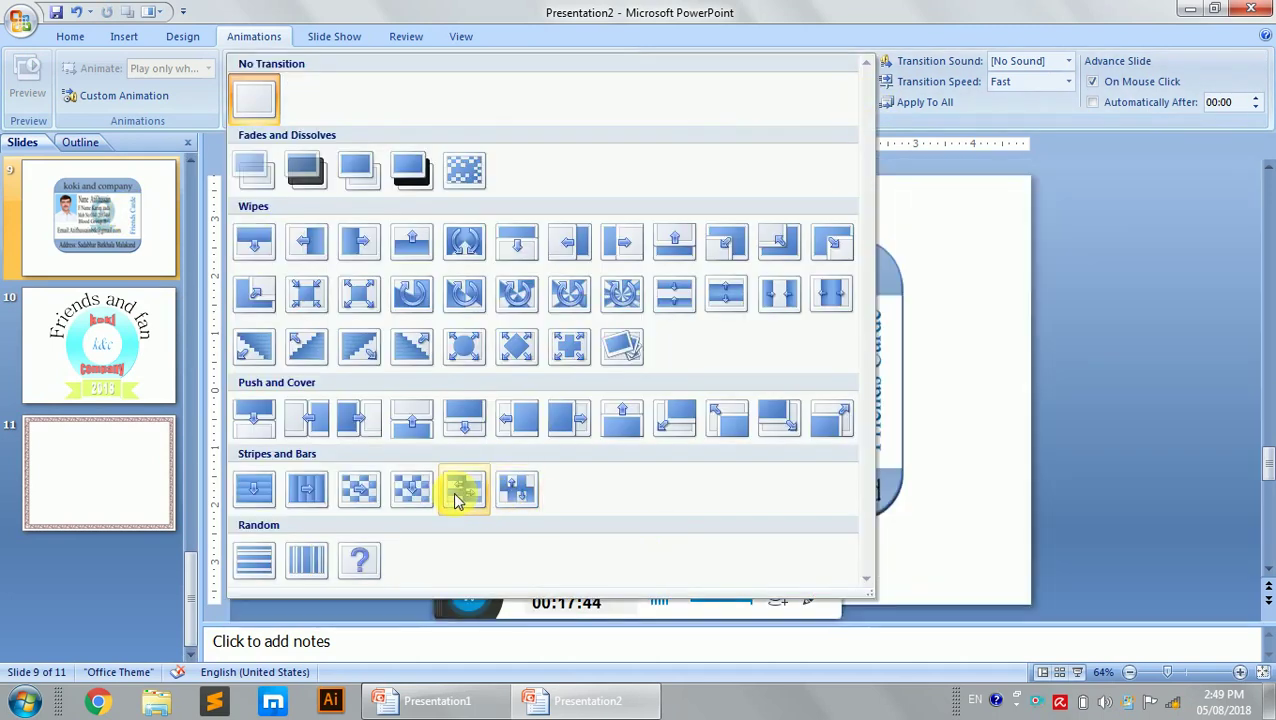
pyautogui.click(455, 500)
pyautogui.click(128, 470)
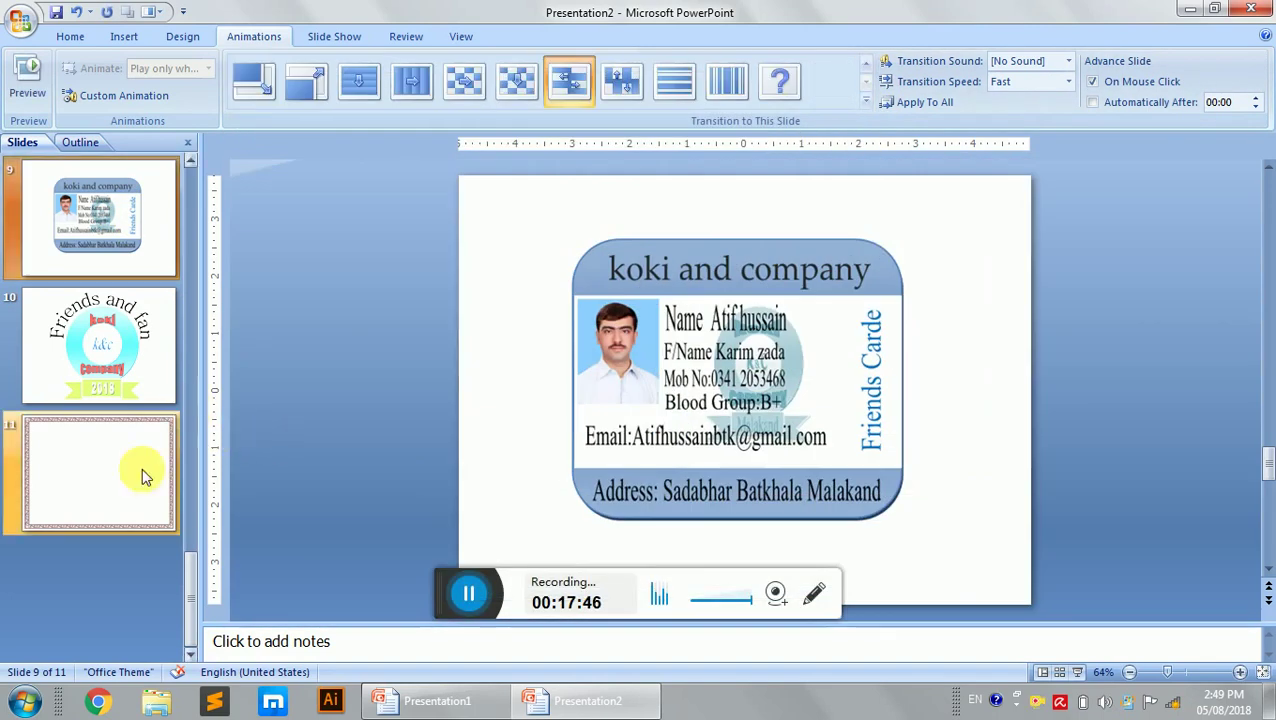
# Delete the blank slide 11 and the Friends and fan slide
pyautogui.press('Delete')
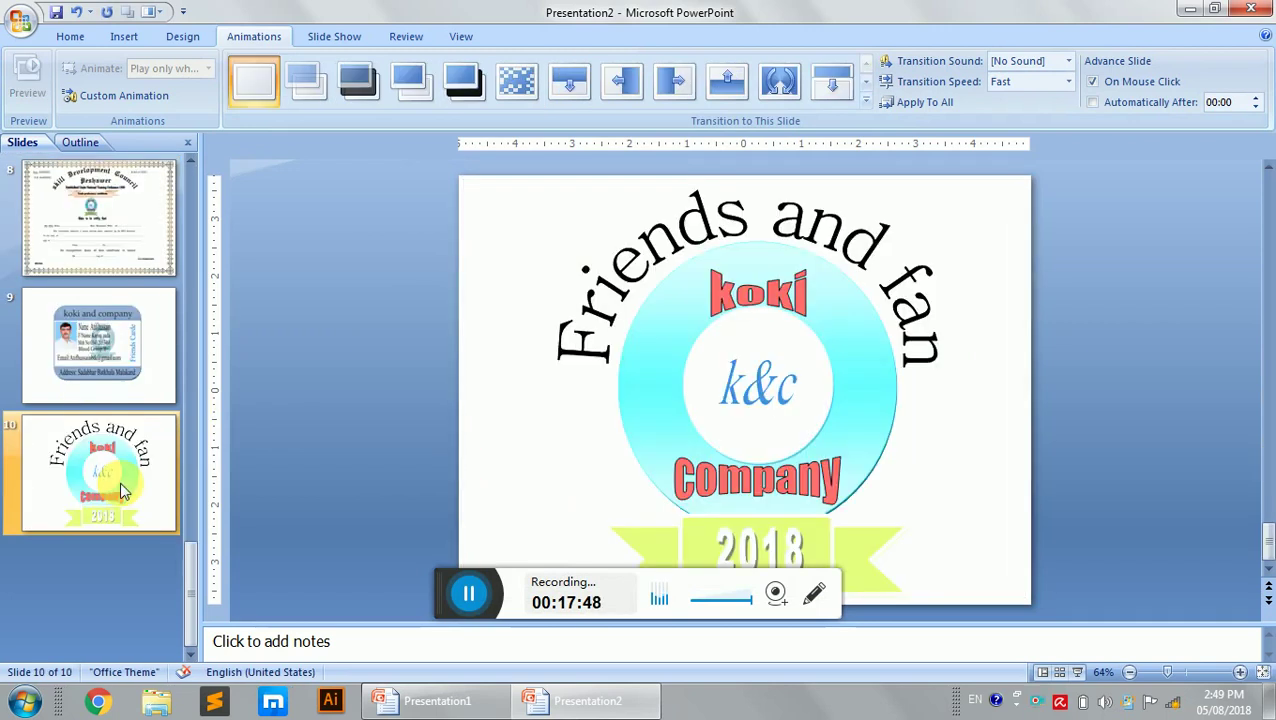
pyautogui.press('Delete')
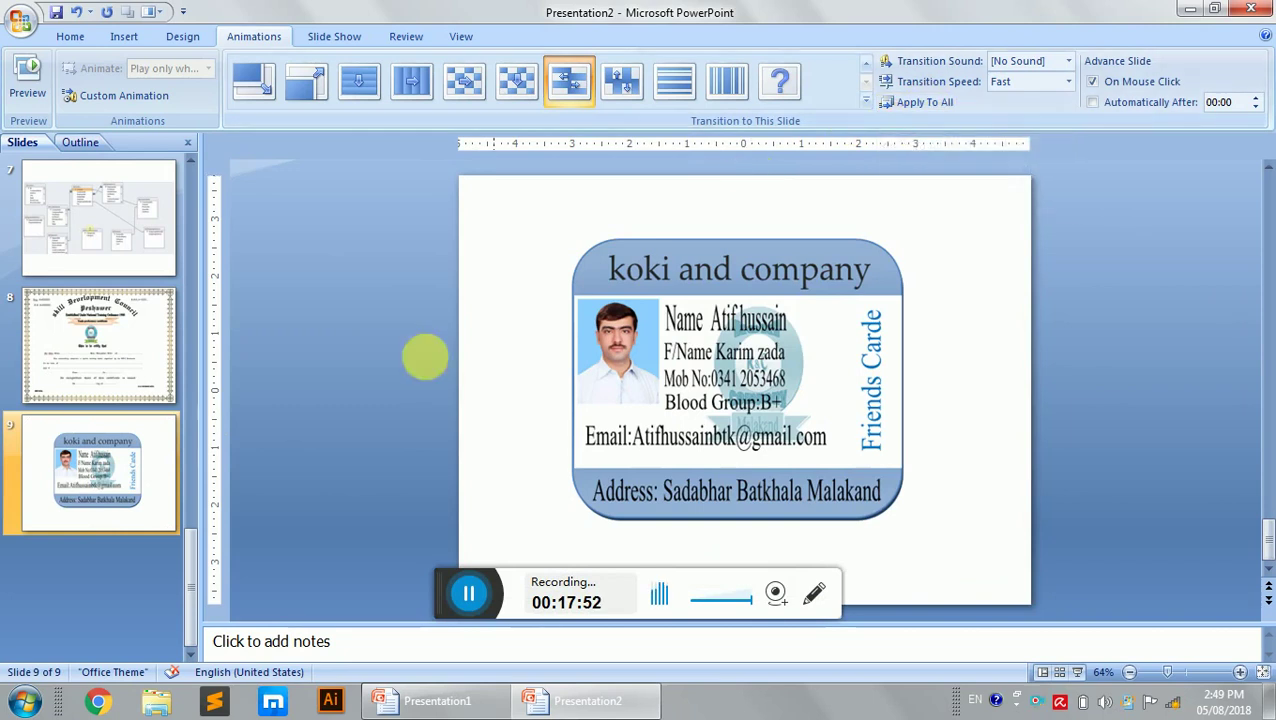
pyautogui.moveTo(195, 550); pyautogui.dragTo(196, 256)
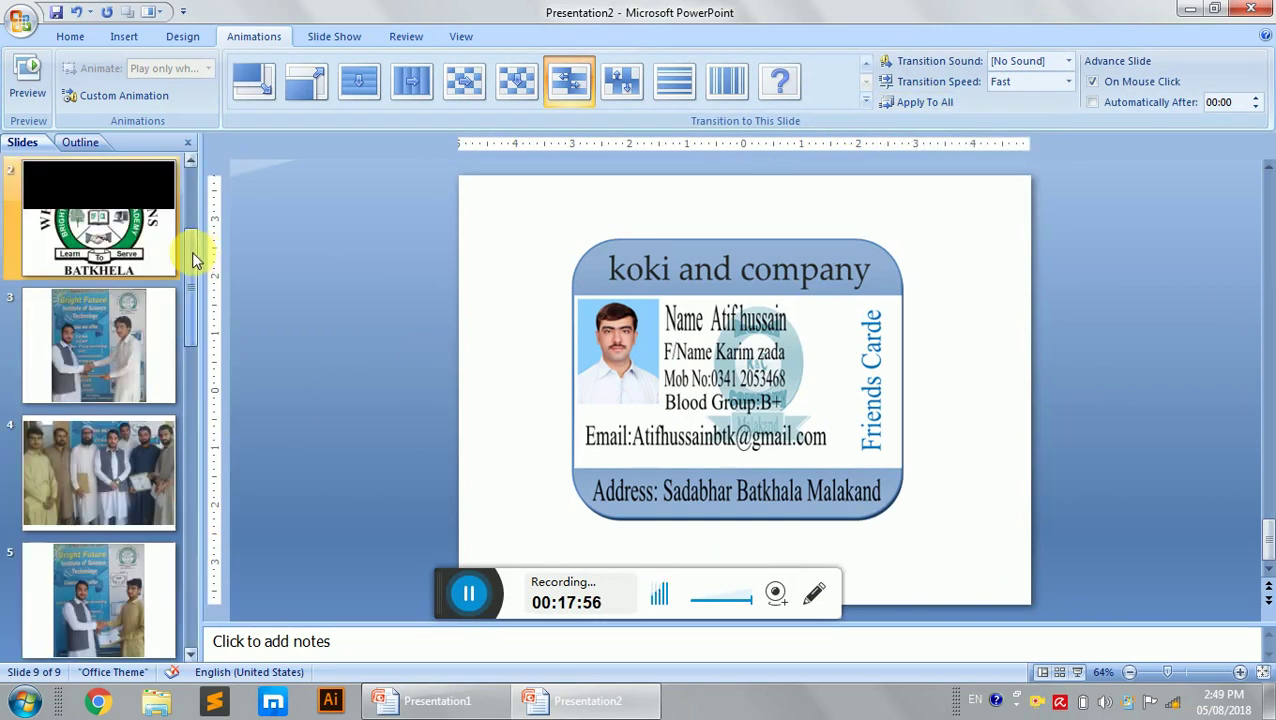
pyautogui.moveTo(195, 258); pyautogui.dragTo(194, 200)
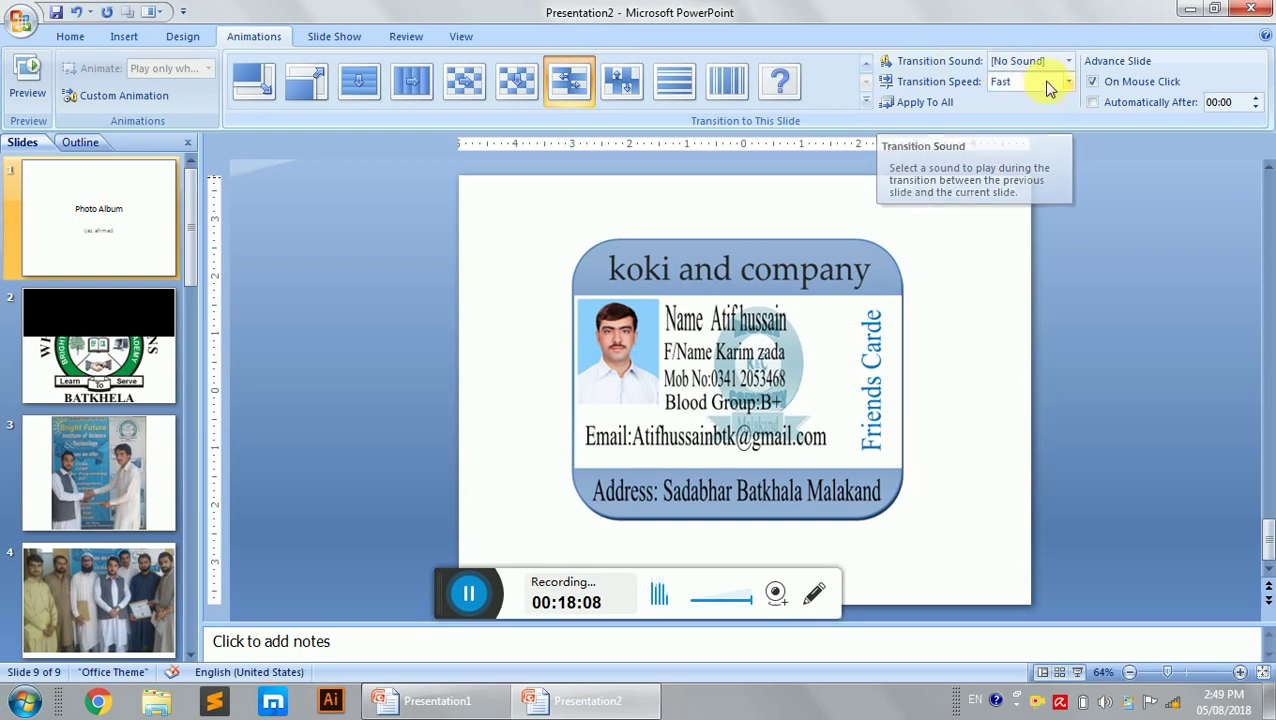
# Set slide 9's transition sound to Camera and slide 2's to Suction
pyautogui.click(1070, 62)
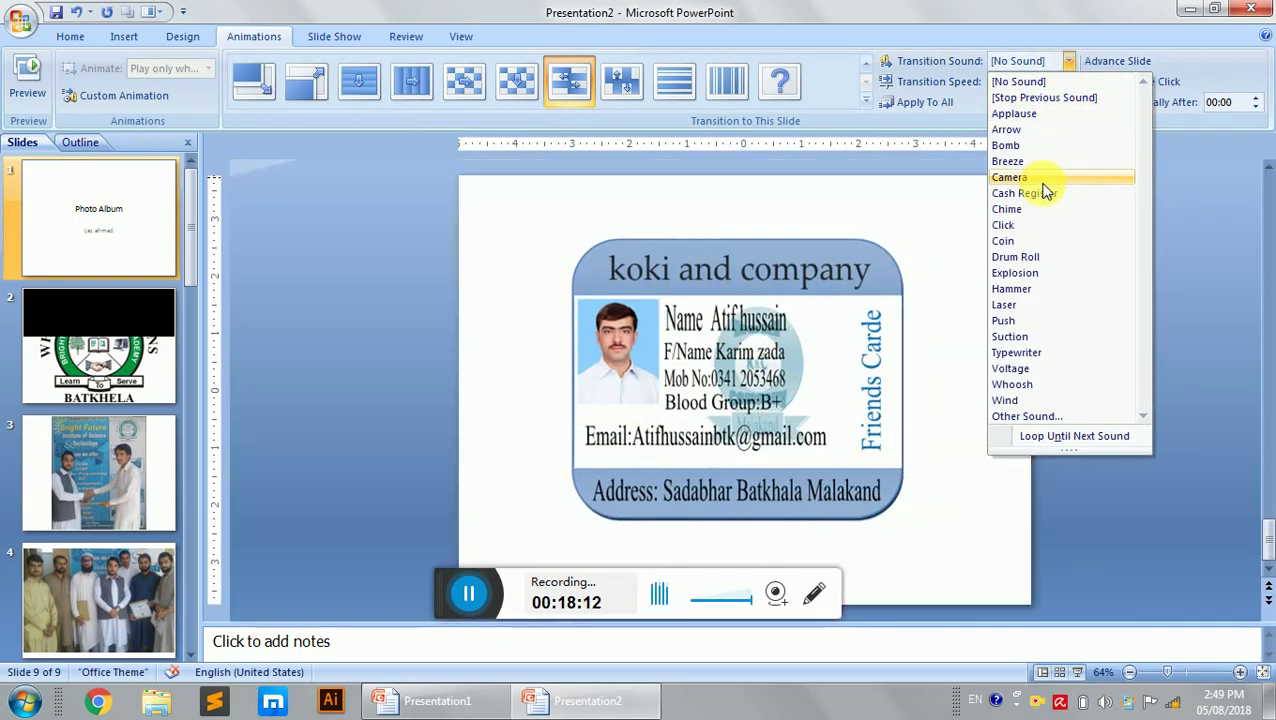
pyautogui.click(1042, 180)
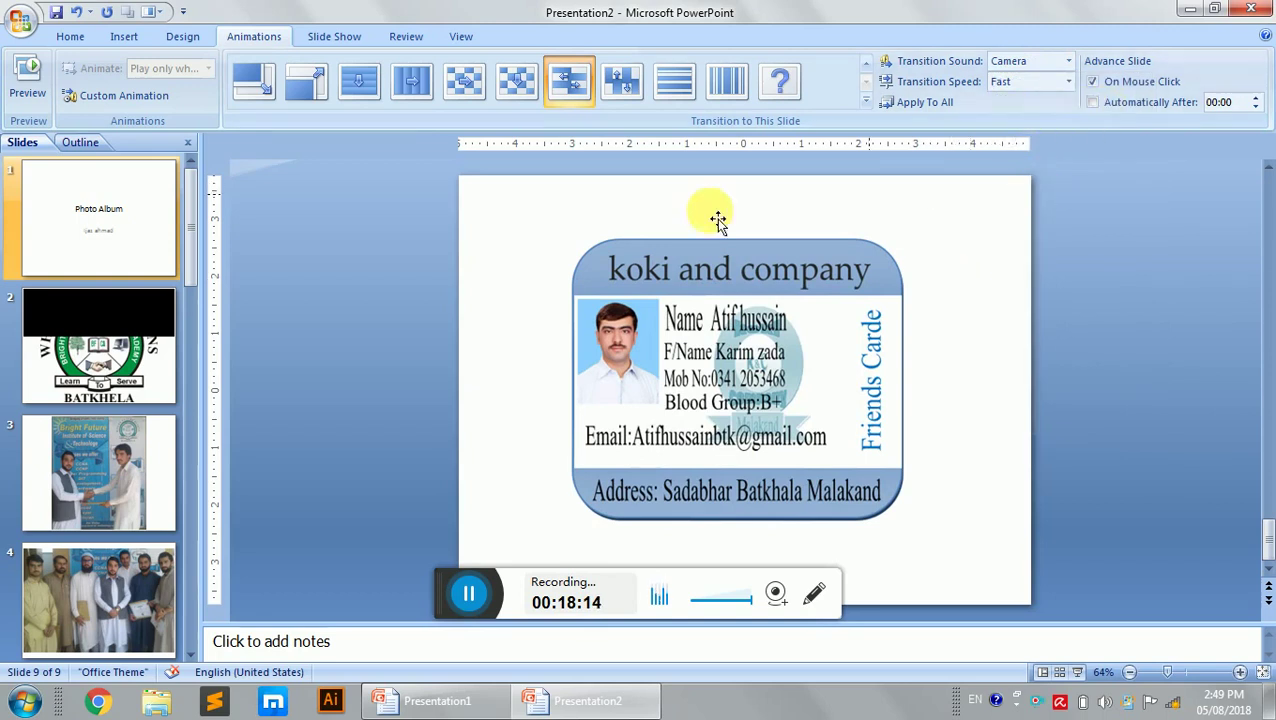
pyautogui.click(90, 345)
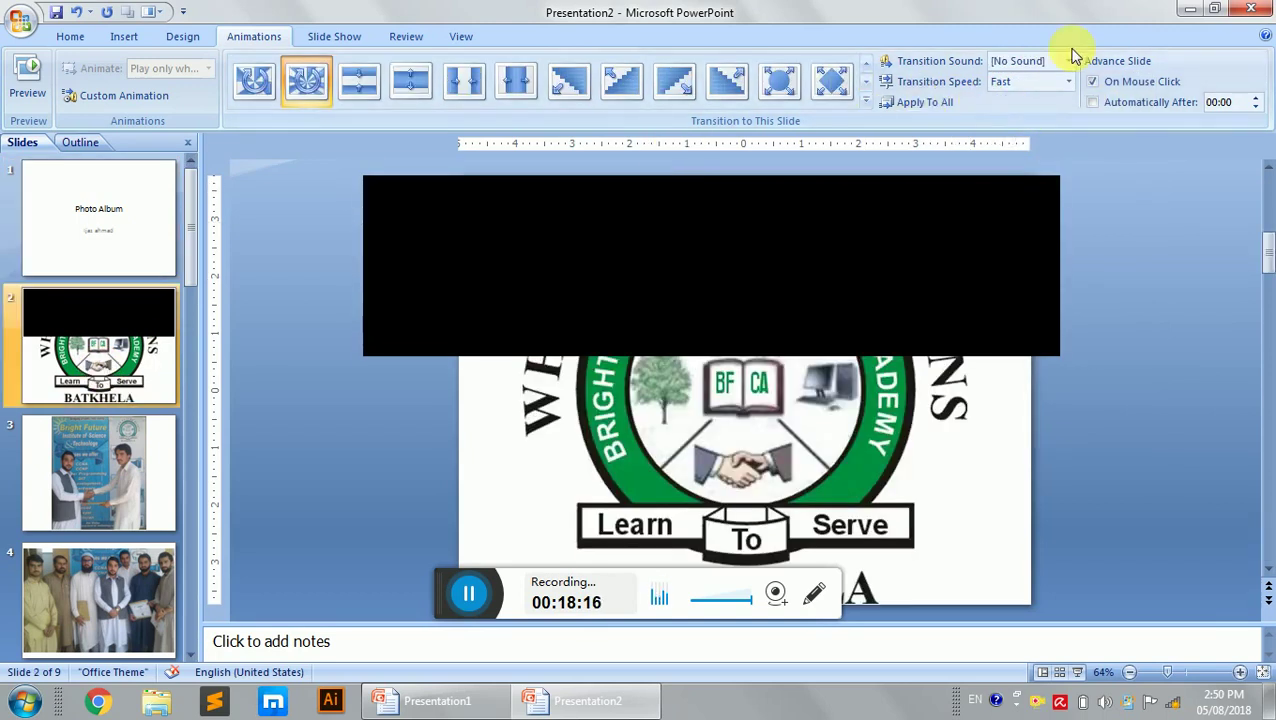
pyautogui.click(1069, 61)
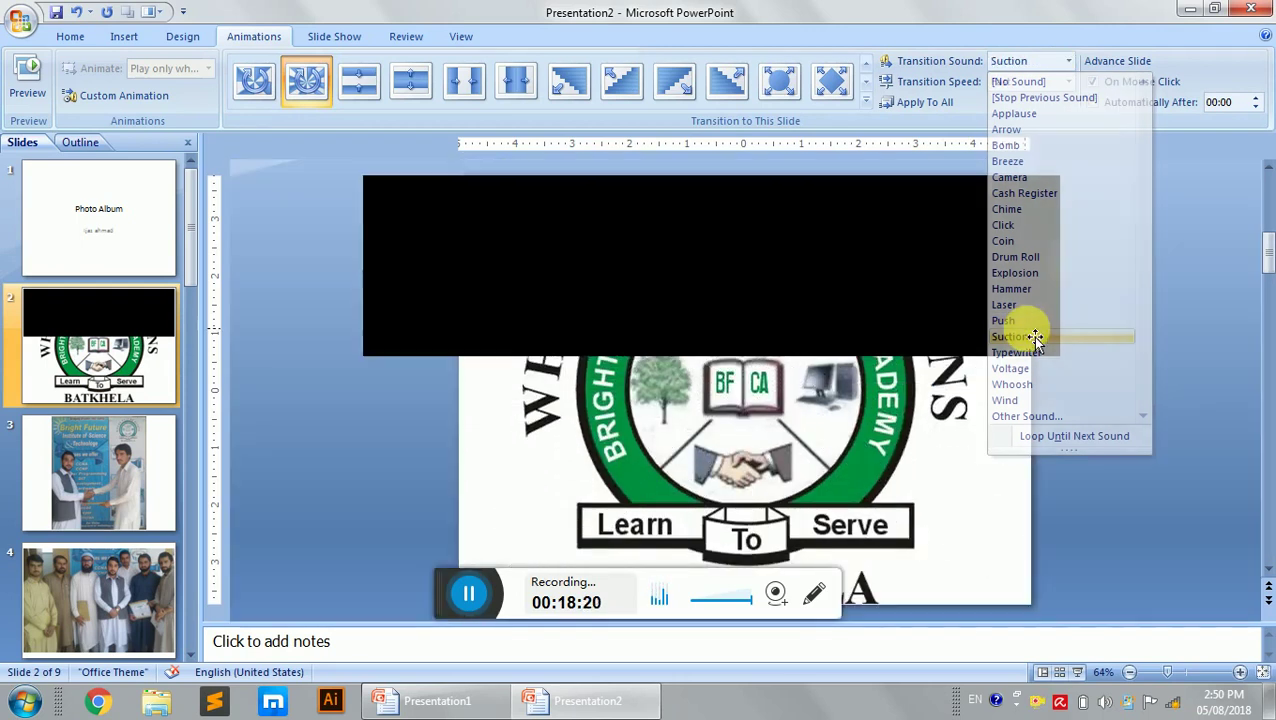
pyautogui.click(1030, 336)
# Set slide 3's transition sound to Laser and slide 4's to Wind
pyautogui.click(127, 437)
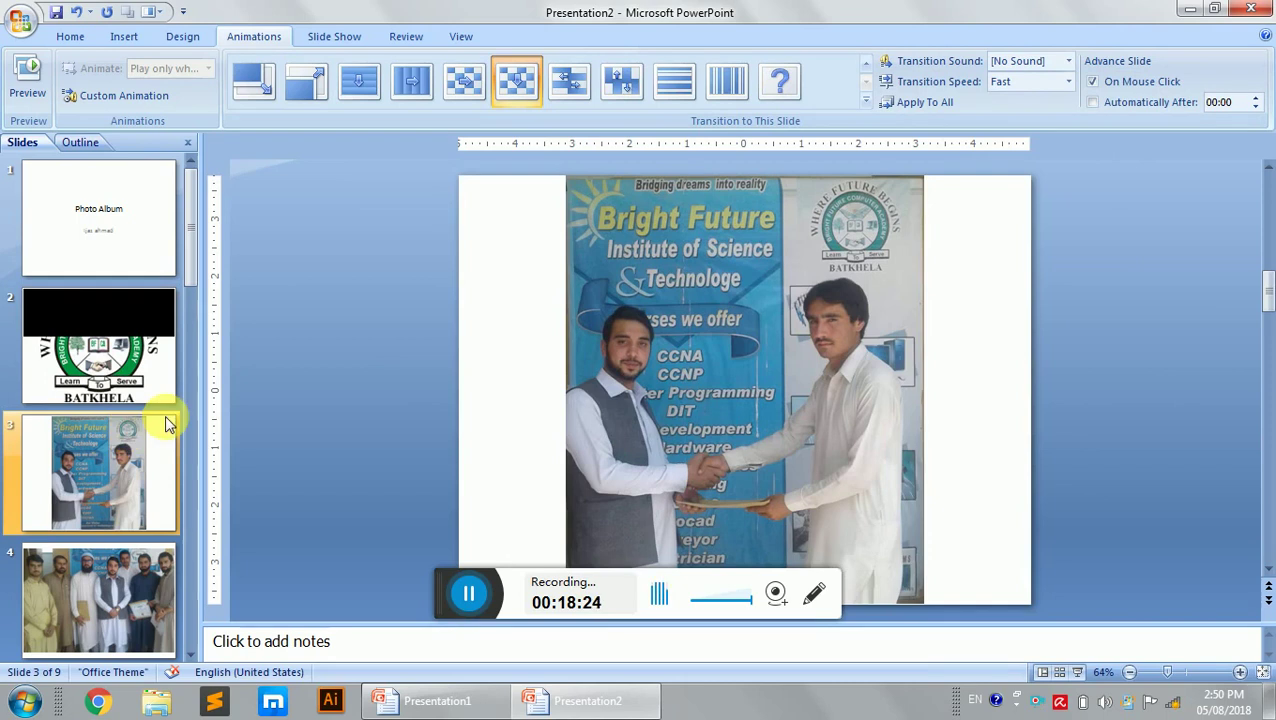
pyautogui.click(1069, 61)
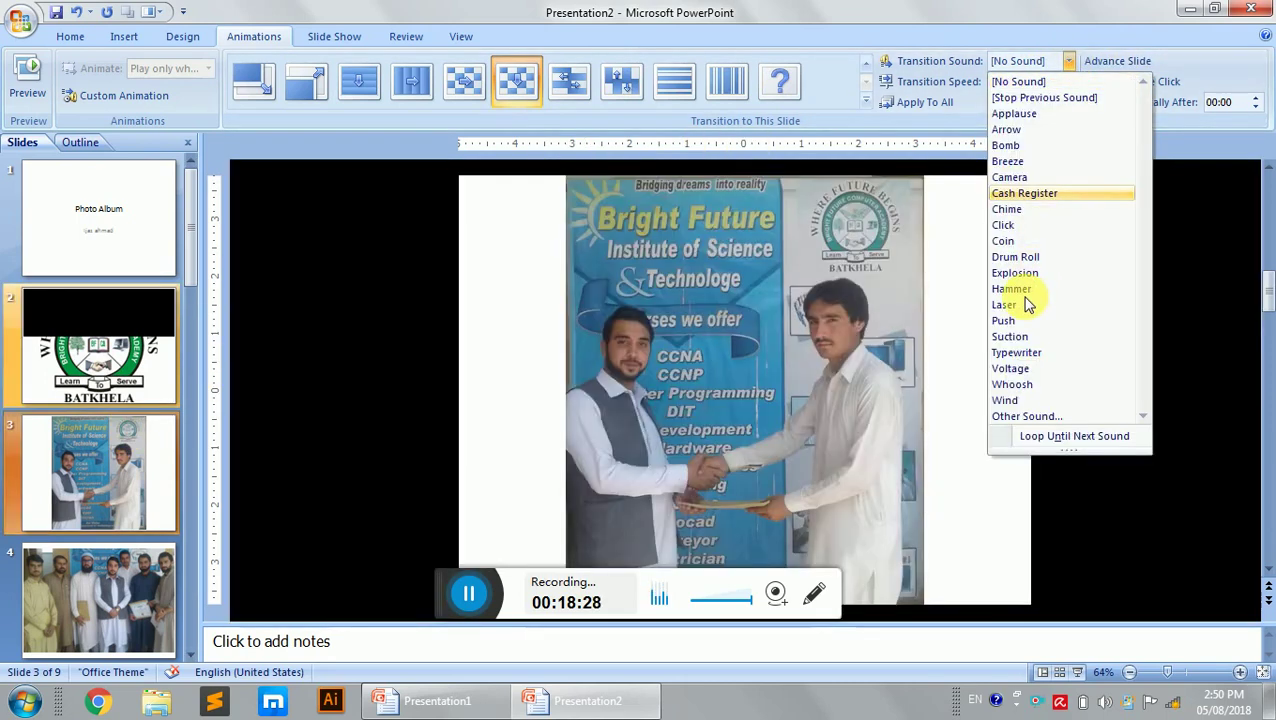
pyautogui.click(1027, 305)
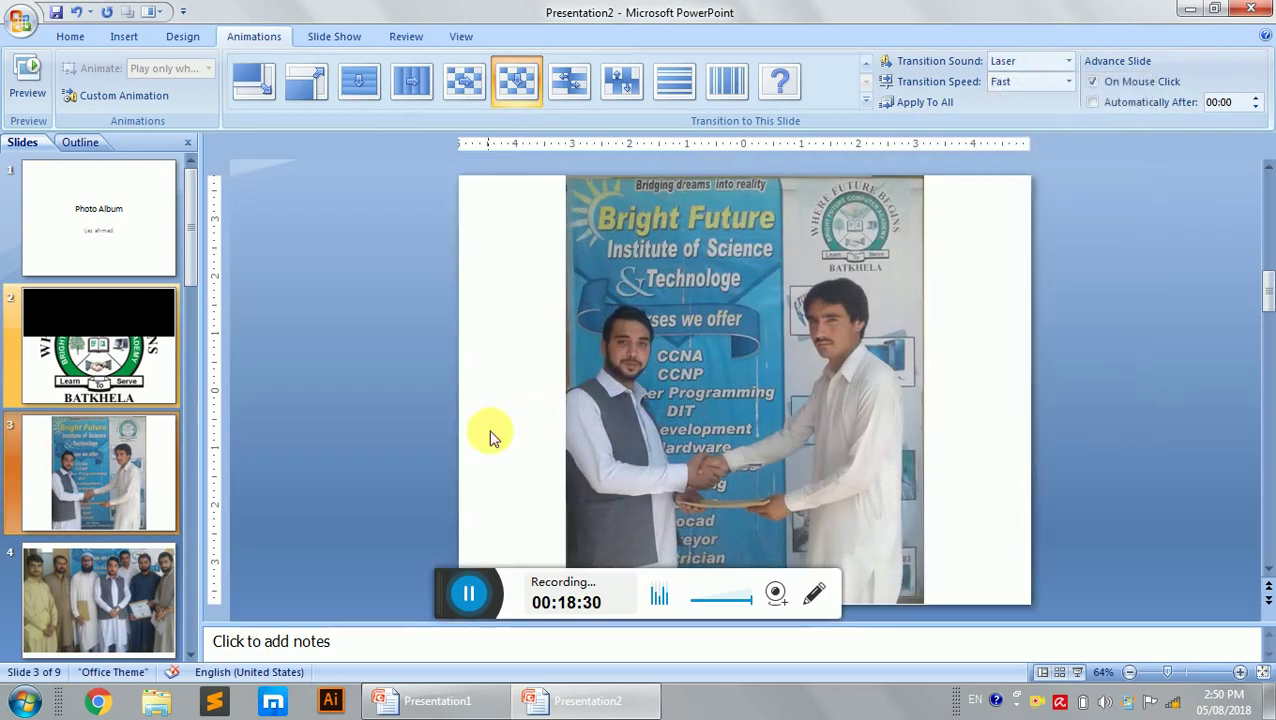
pyautogui.click(103, 617)
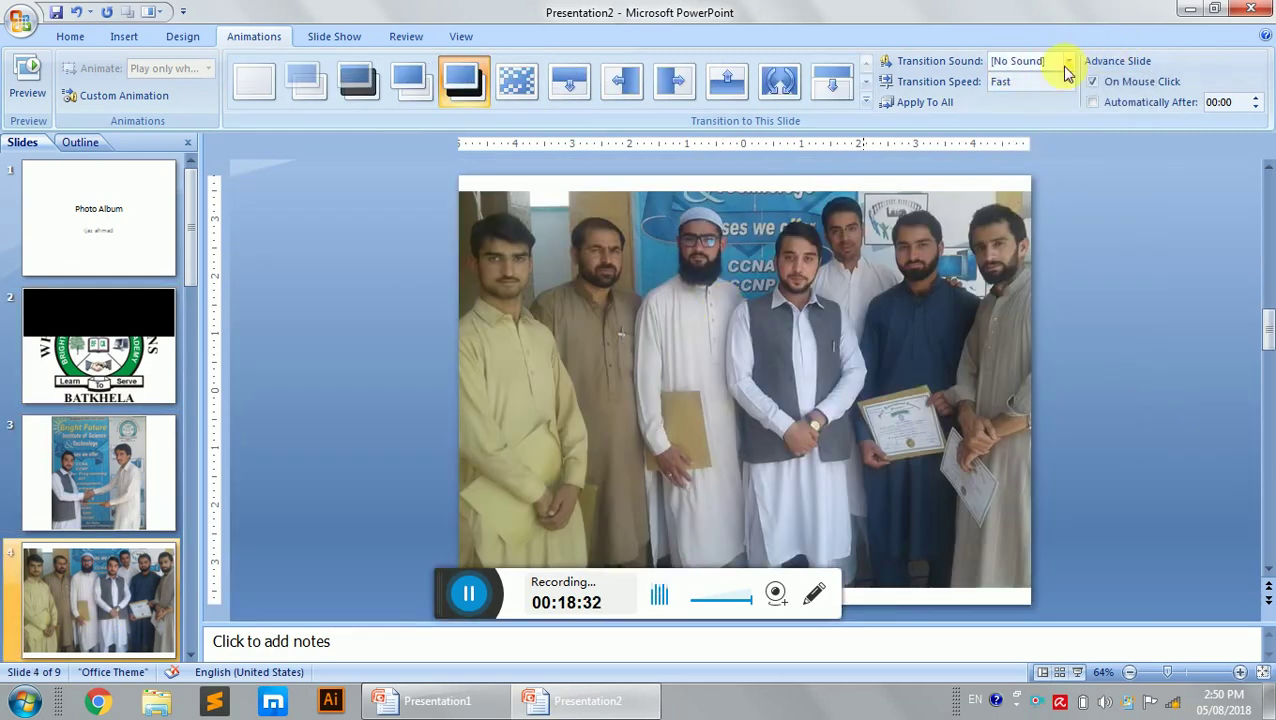
pyautogui.click(1069, 63)
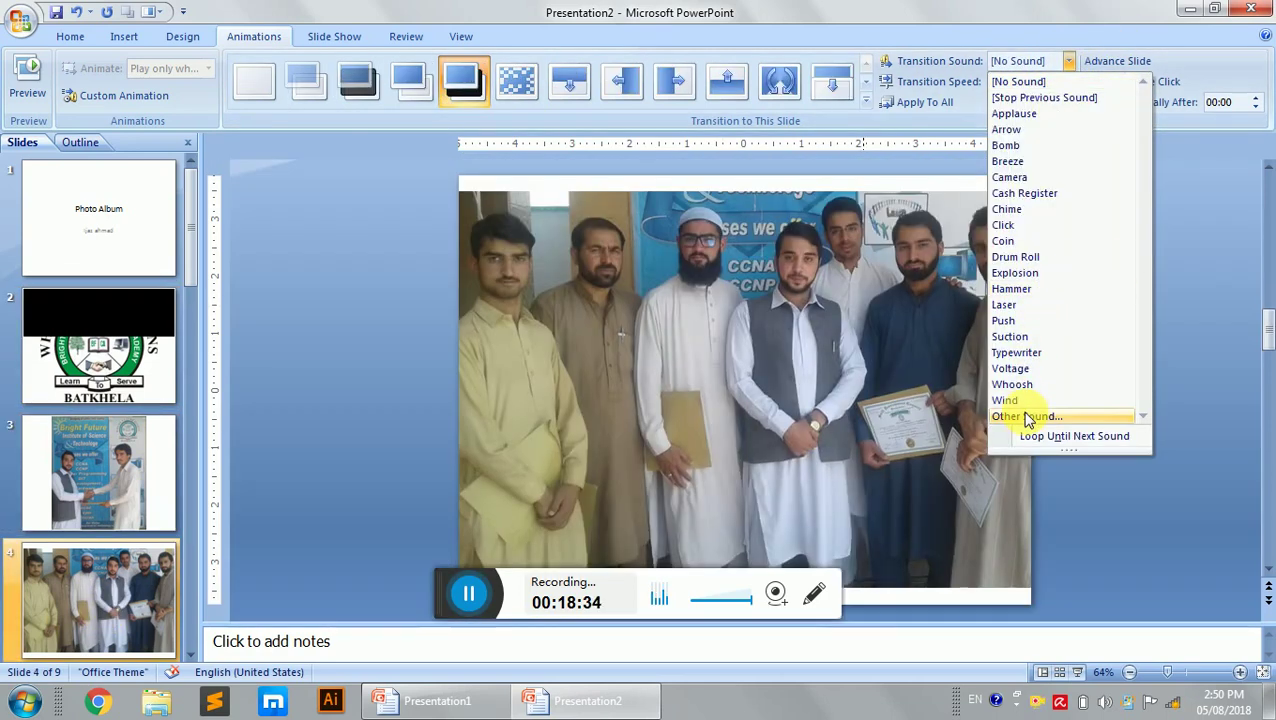
pyautogui.click(1012, 401)
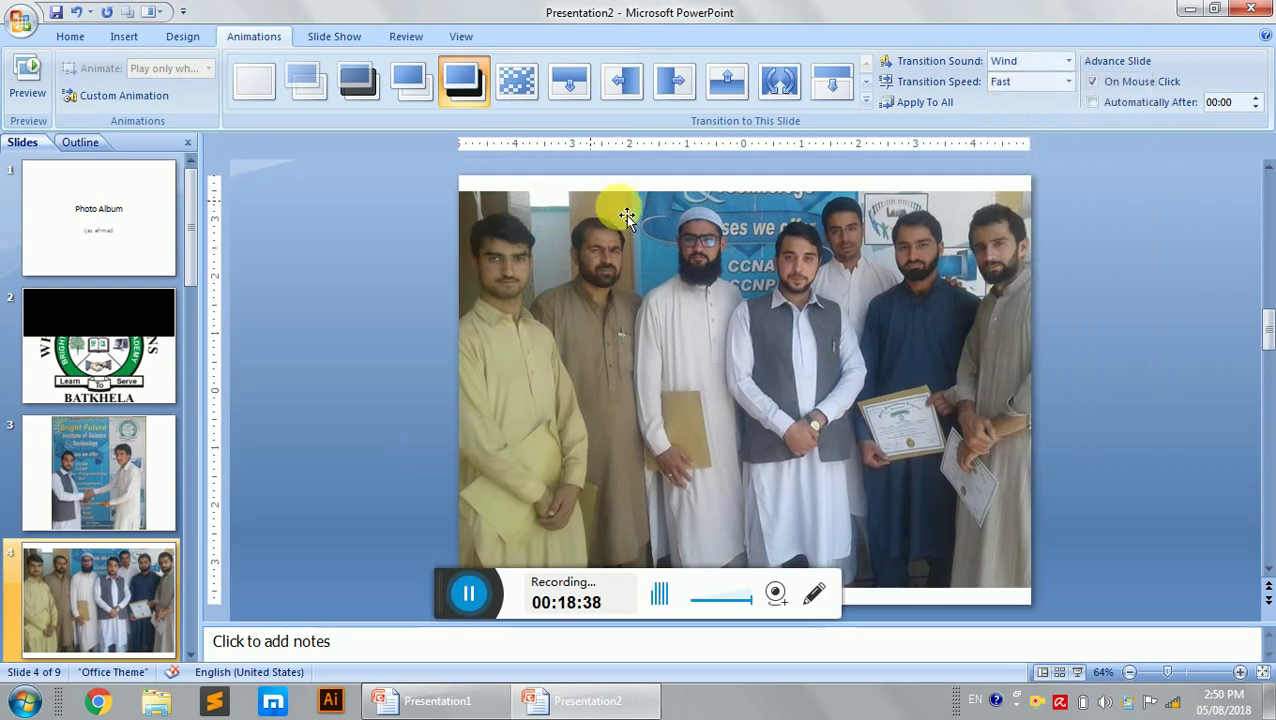
pyautogui.click(60, 195)
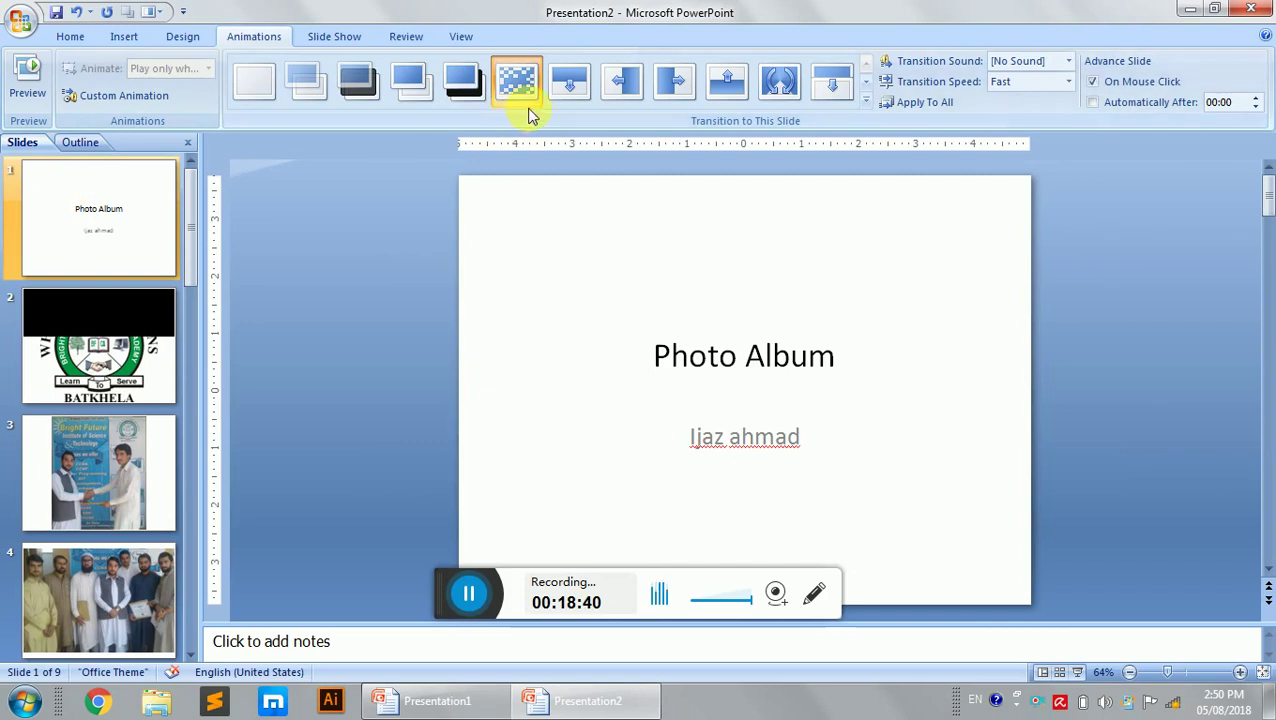
# Change the transition speed of slides 1, 2 and 3 from Fast to Slow
pyautogui.click(1069, 82)
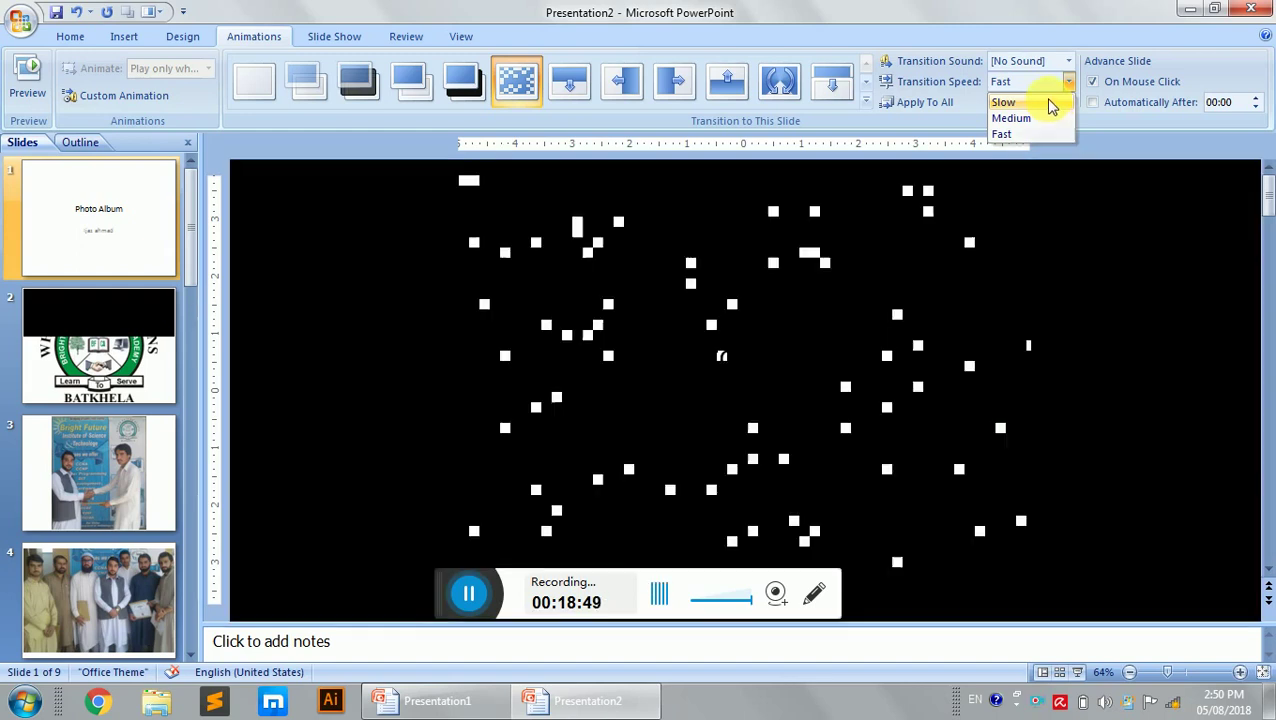
pyautogui.click(1047, 102)
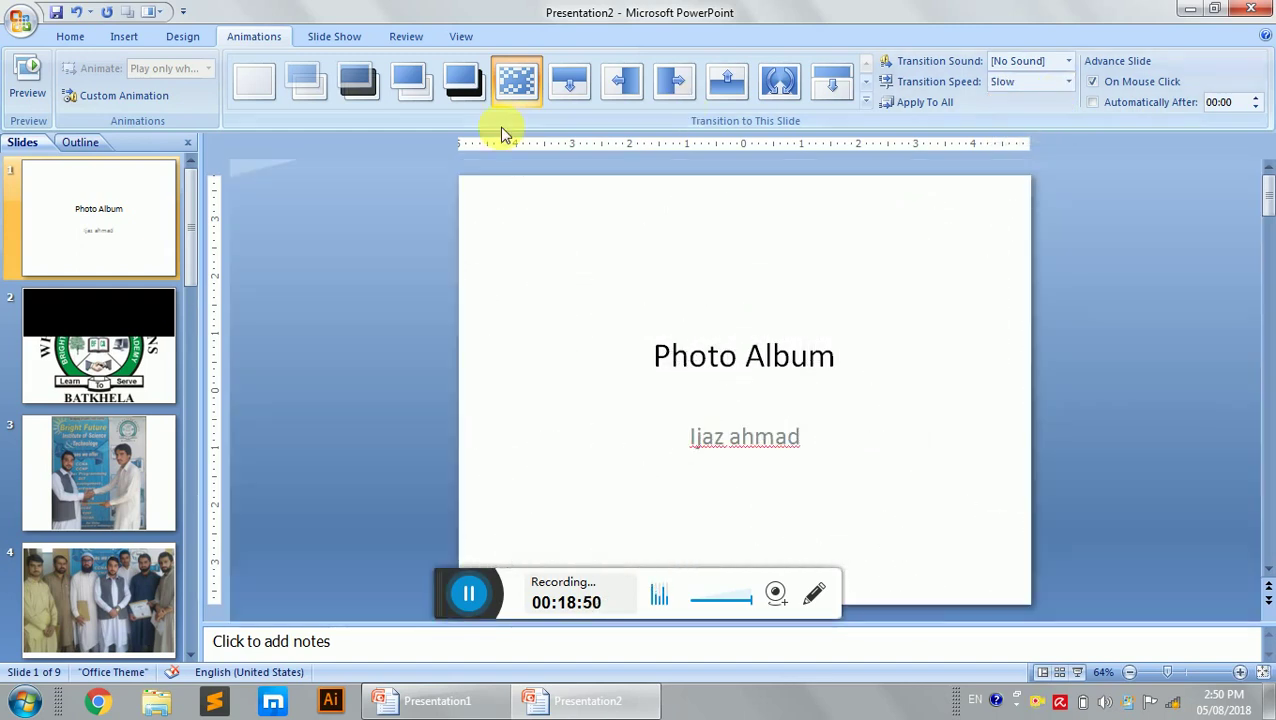
pyautogui.click(128, 340)
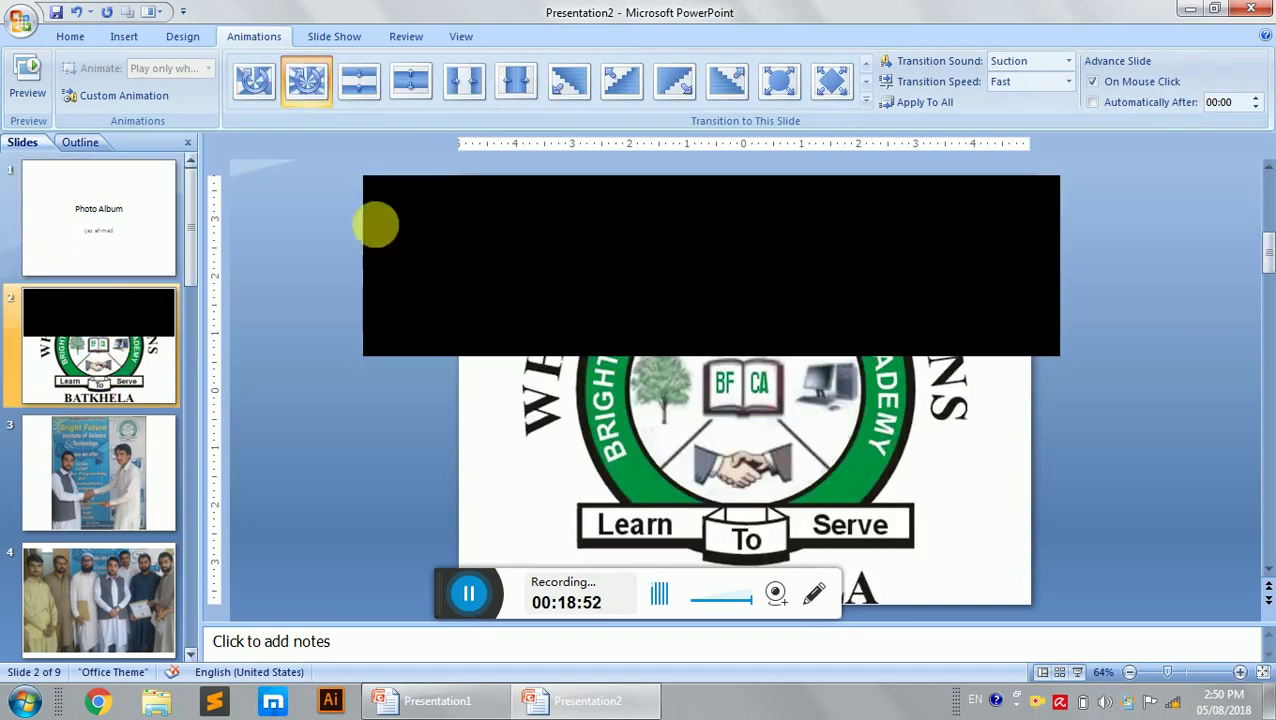
pyautogui.click(1068, 82)
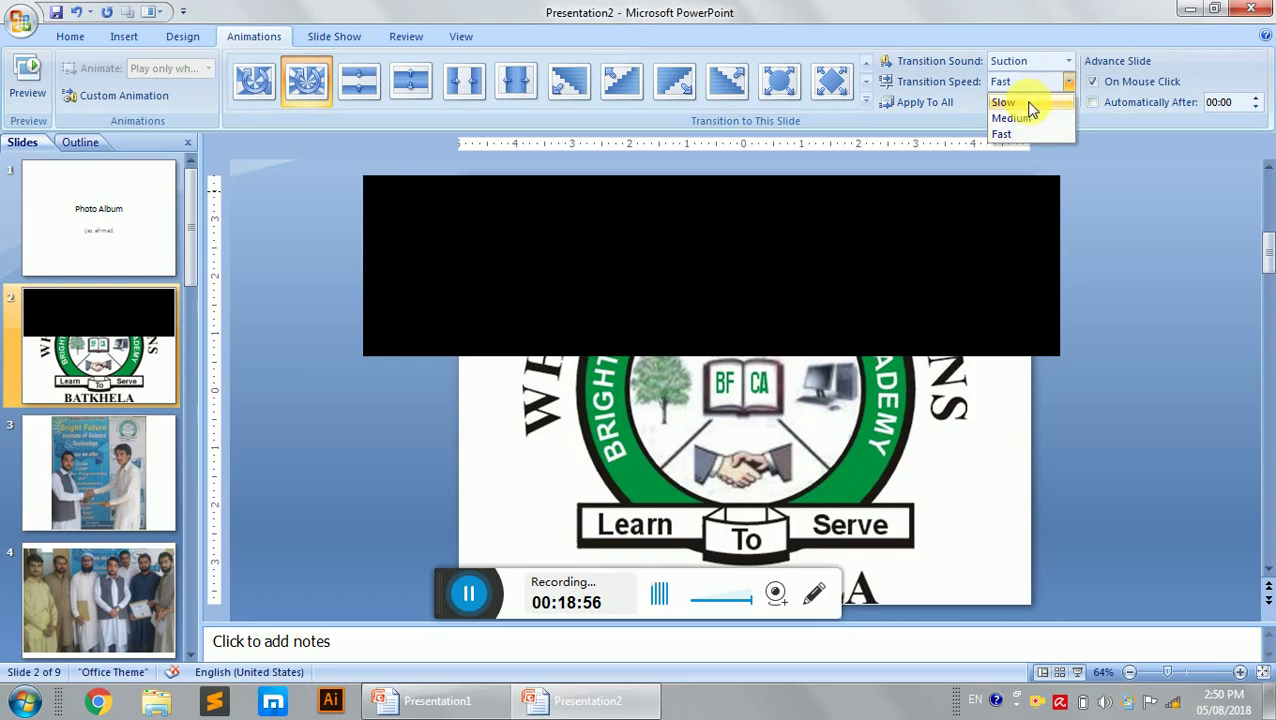
pyautogui.click(1030, 105)
pyautogui.click(172, 466)
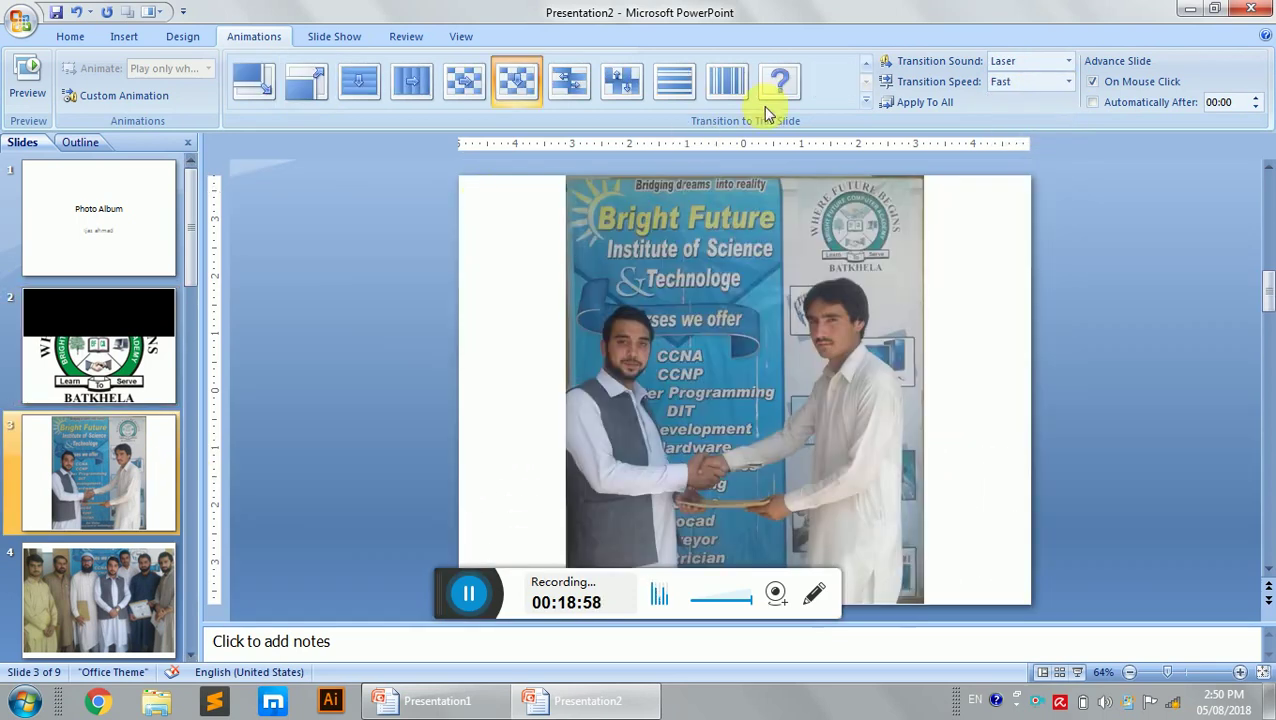
pyautogui.click(1068, 82)
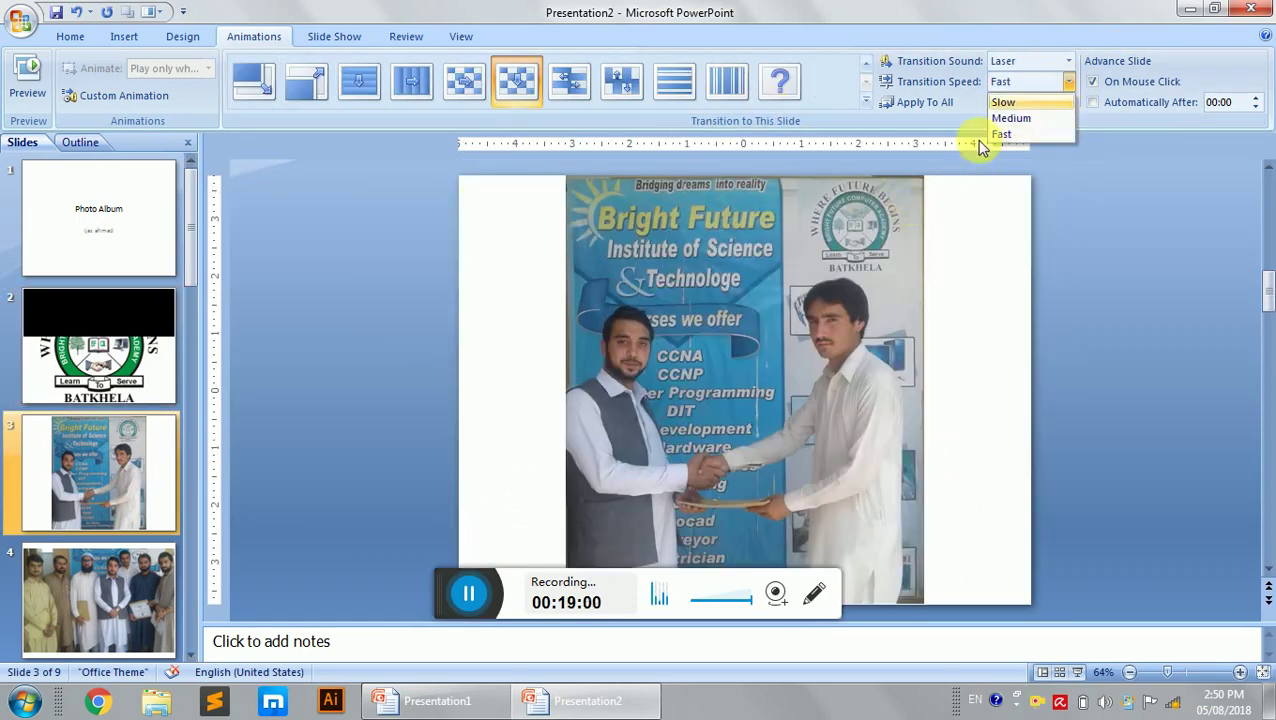
pyautogui.click(1002, 104)
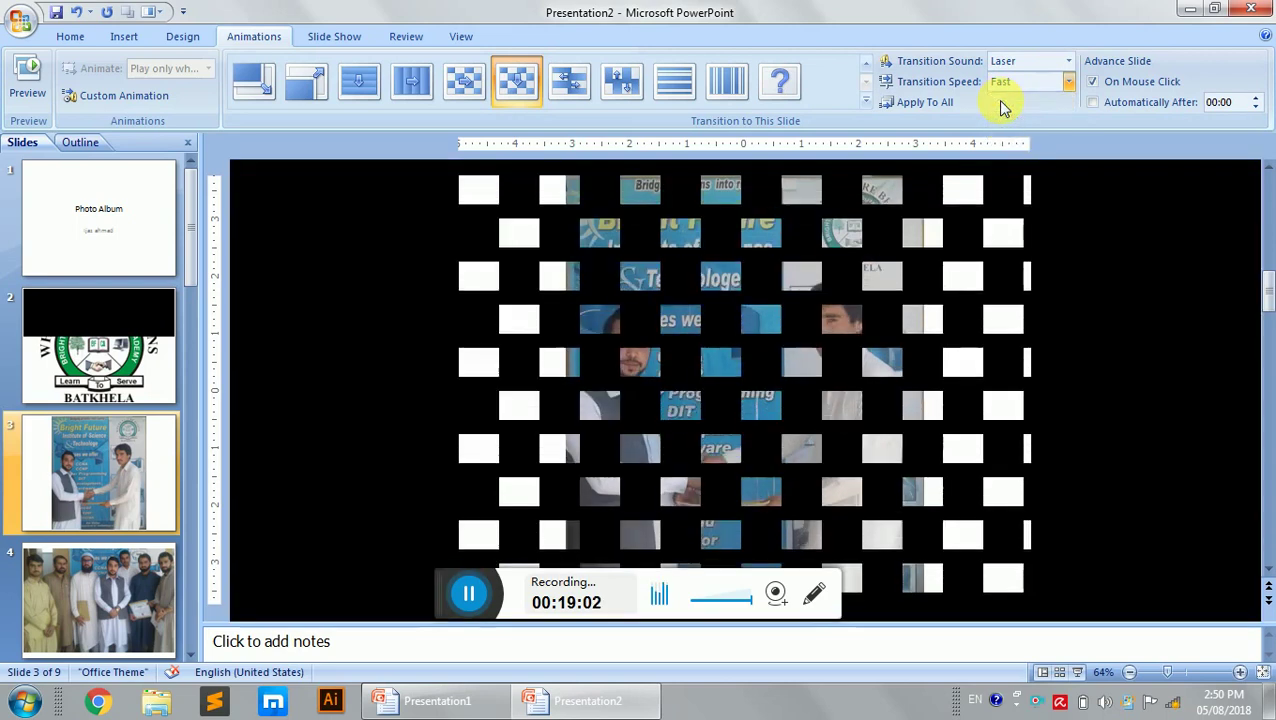
pyautogui.click(47, 587)
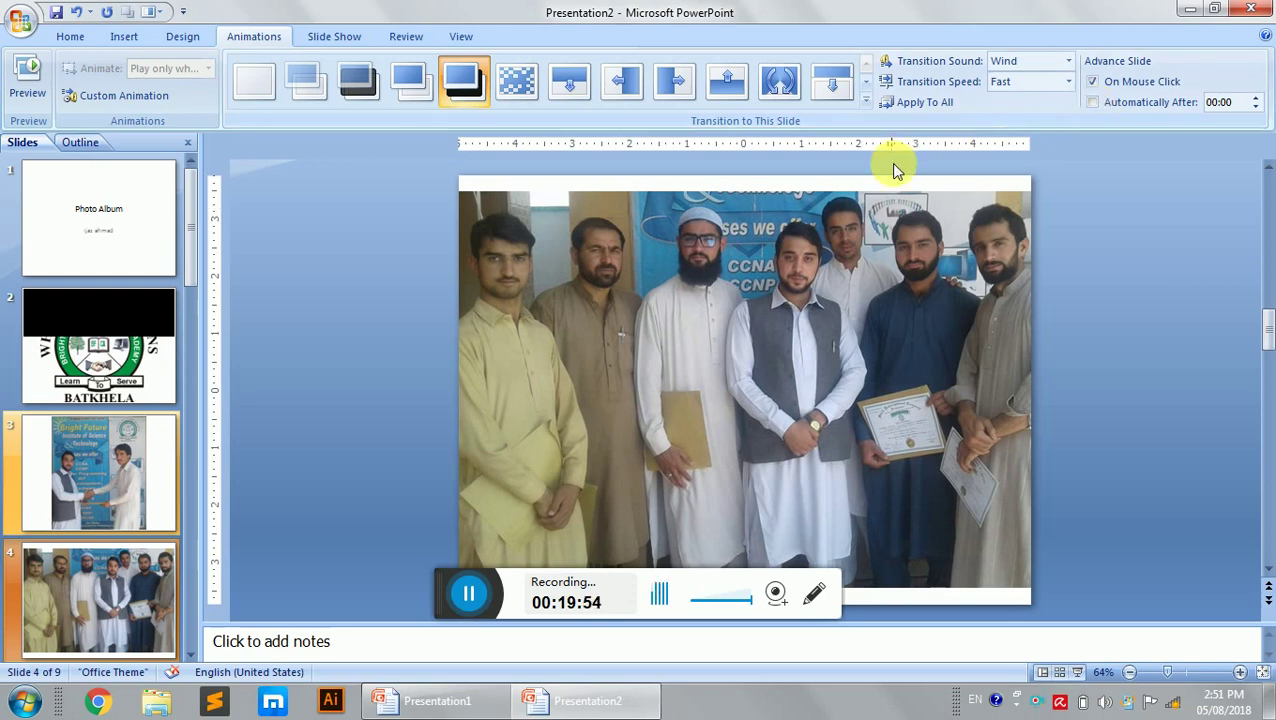
# Switch the title slide and slide 2 to automatic advance, slide 2 after 00:03
pyautogui.click(121, 250)
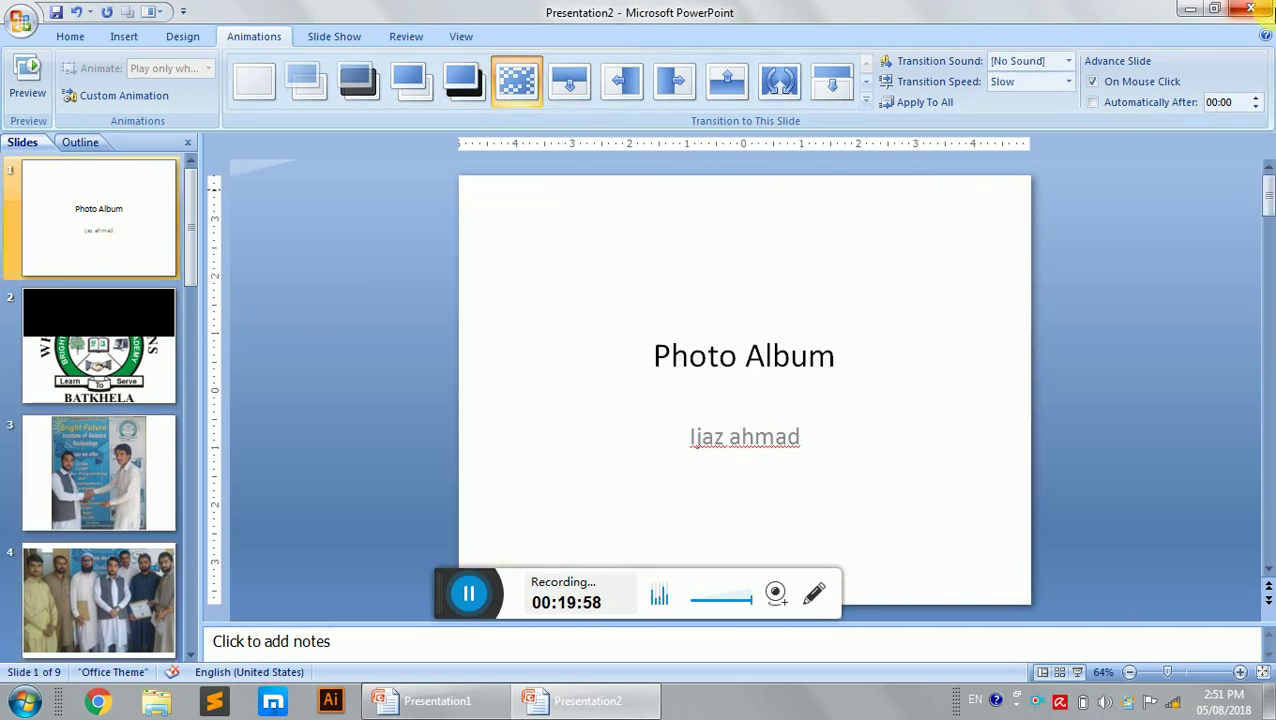
pyautogui.click(1092, 82)
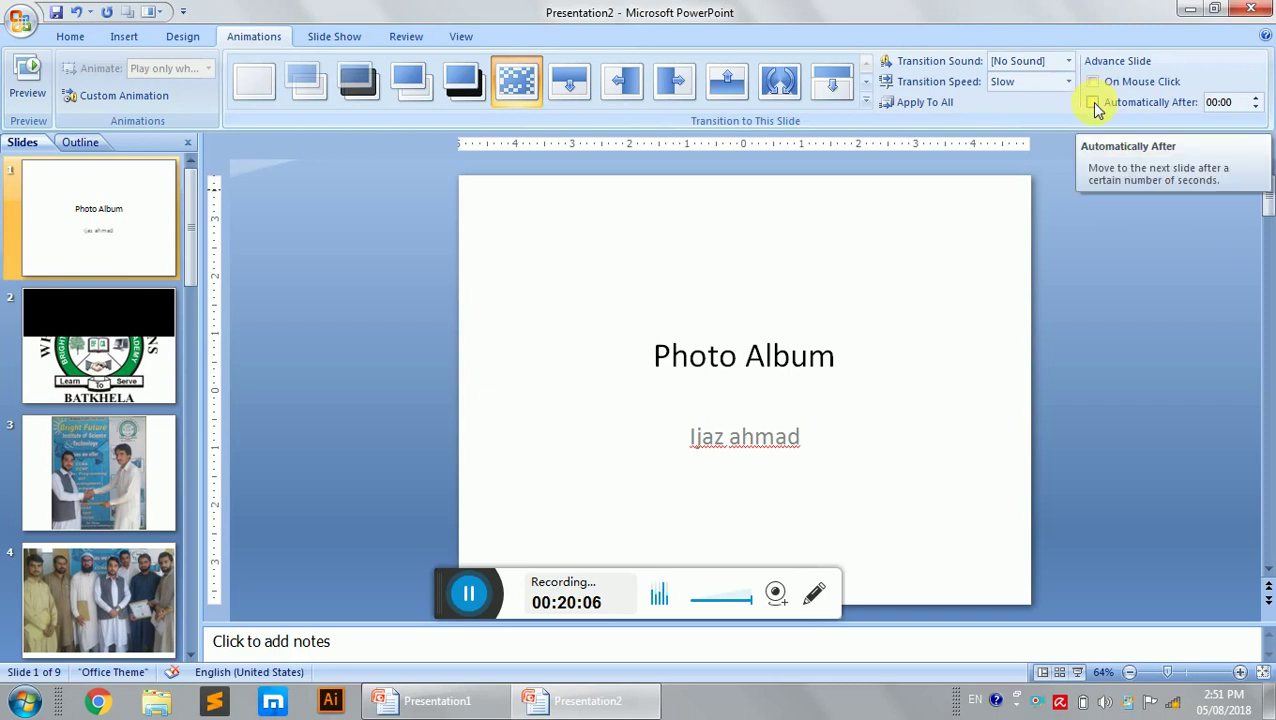
pyautogui.click(1093, 104)
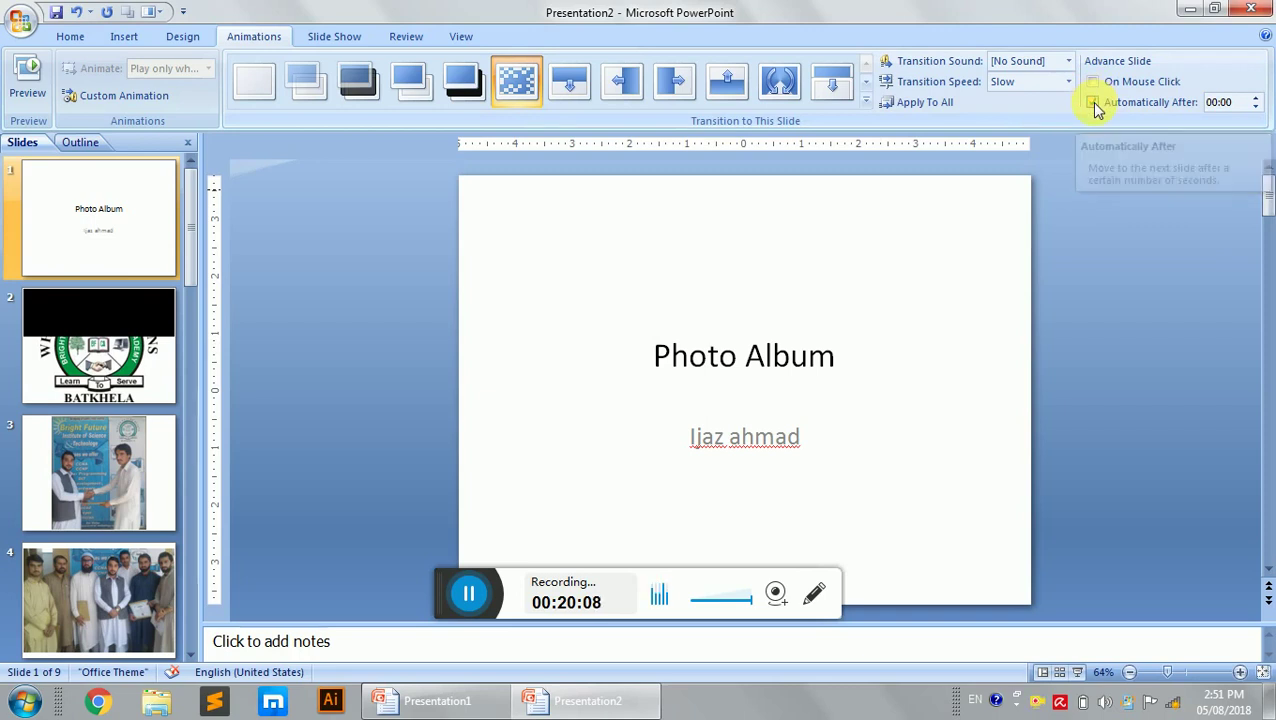
pyautogui.click(1257, 98)
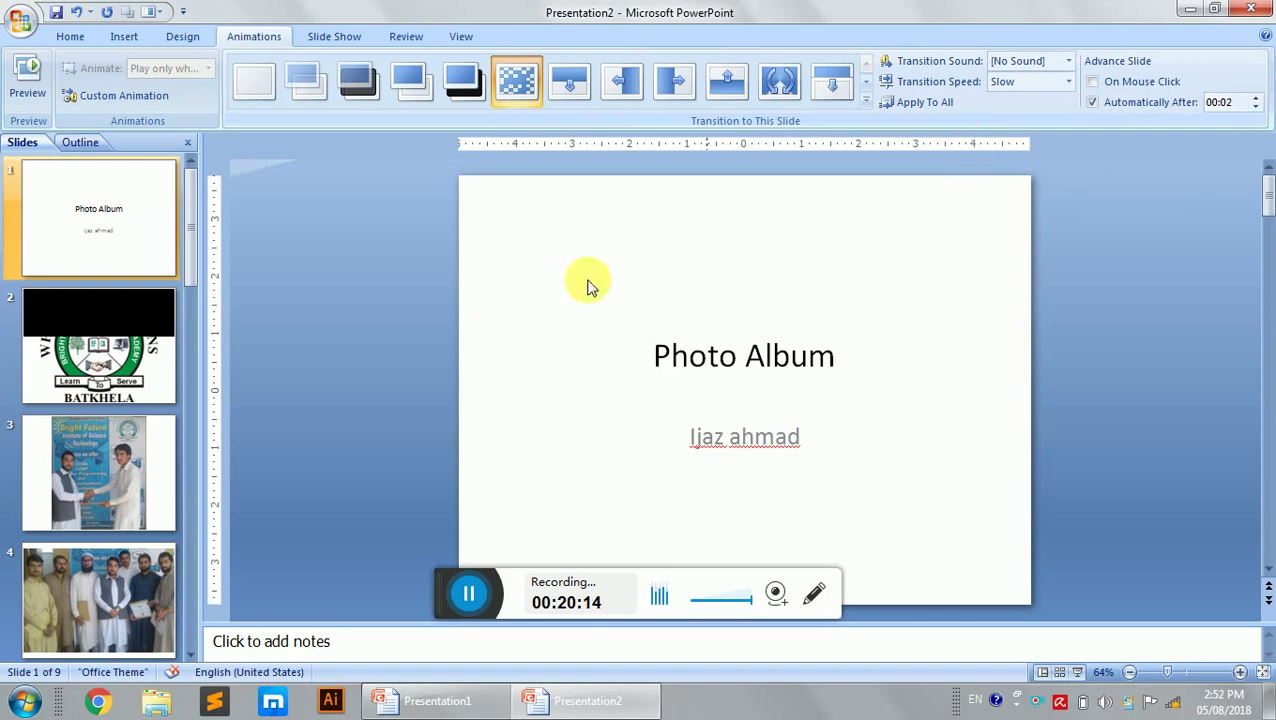
pyautogui.click(128, 351)
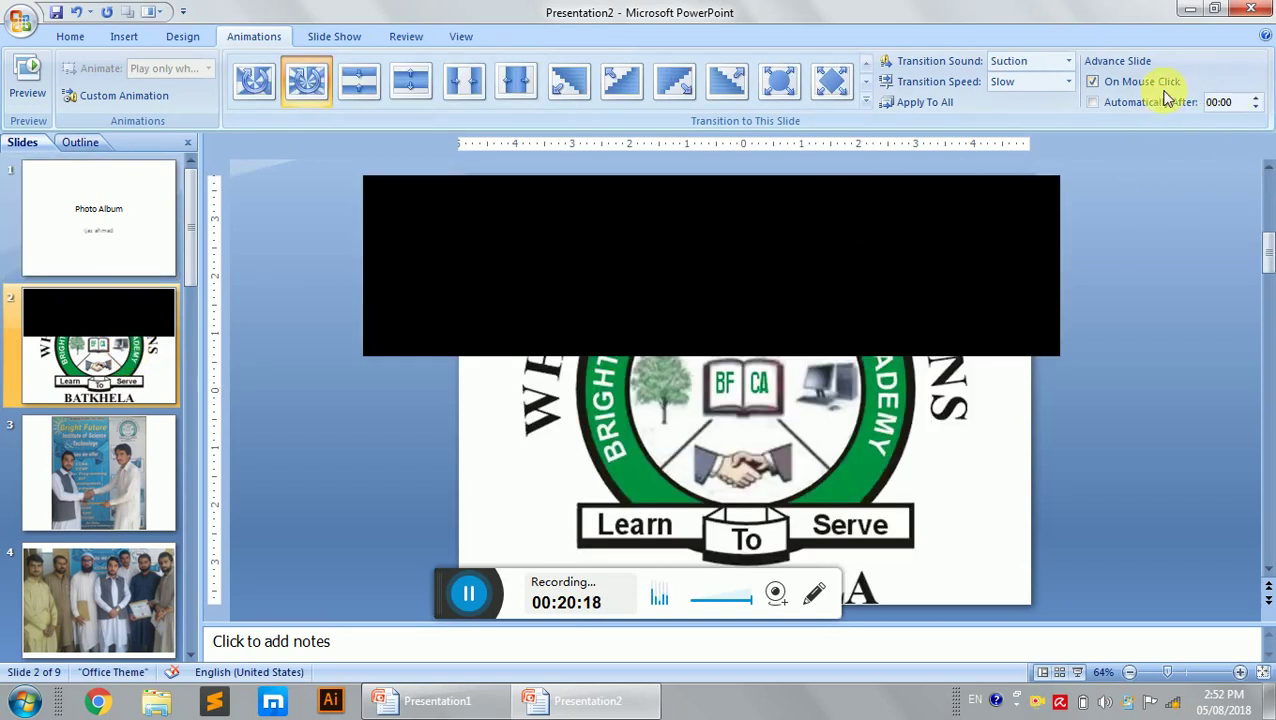
pyautogui.click(1110, 84)
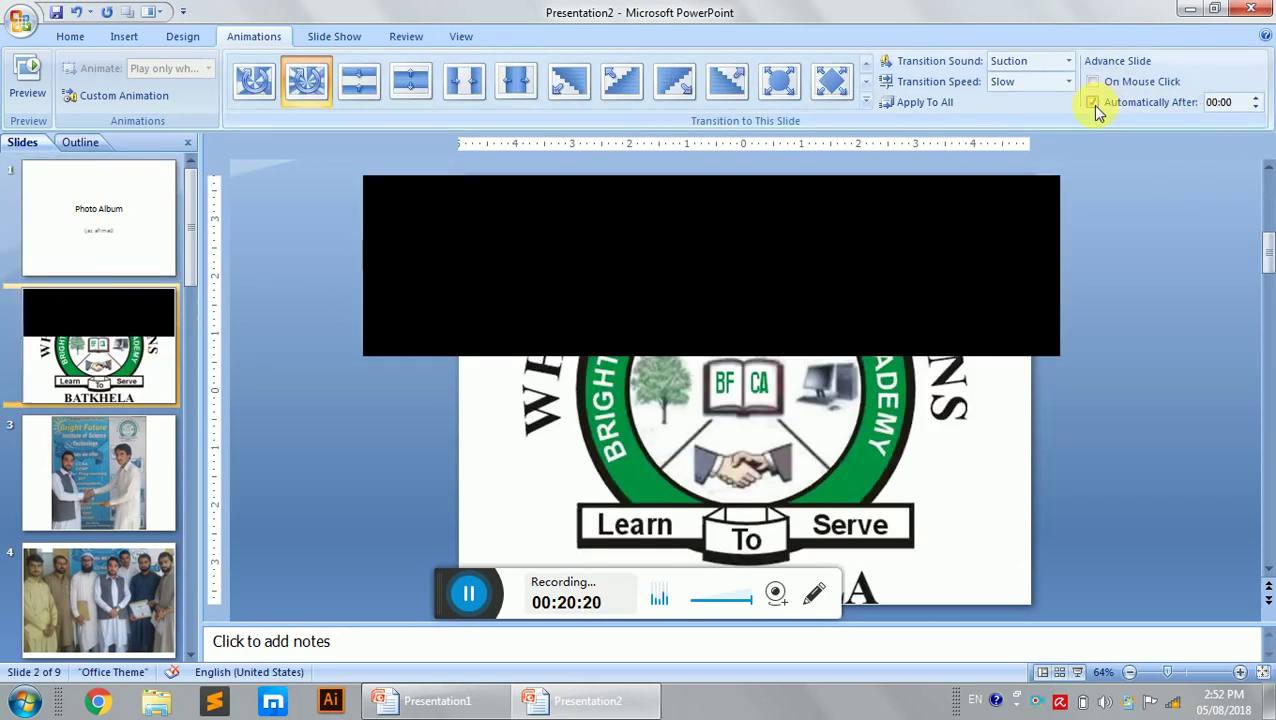
pyautogui.click(1256, 97)
pyautogui.click(1256, 97)
pyautogui.click(1256, 97)
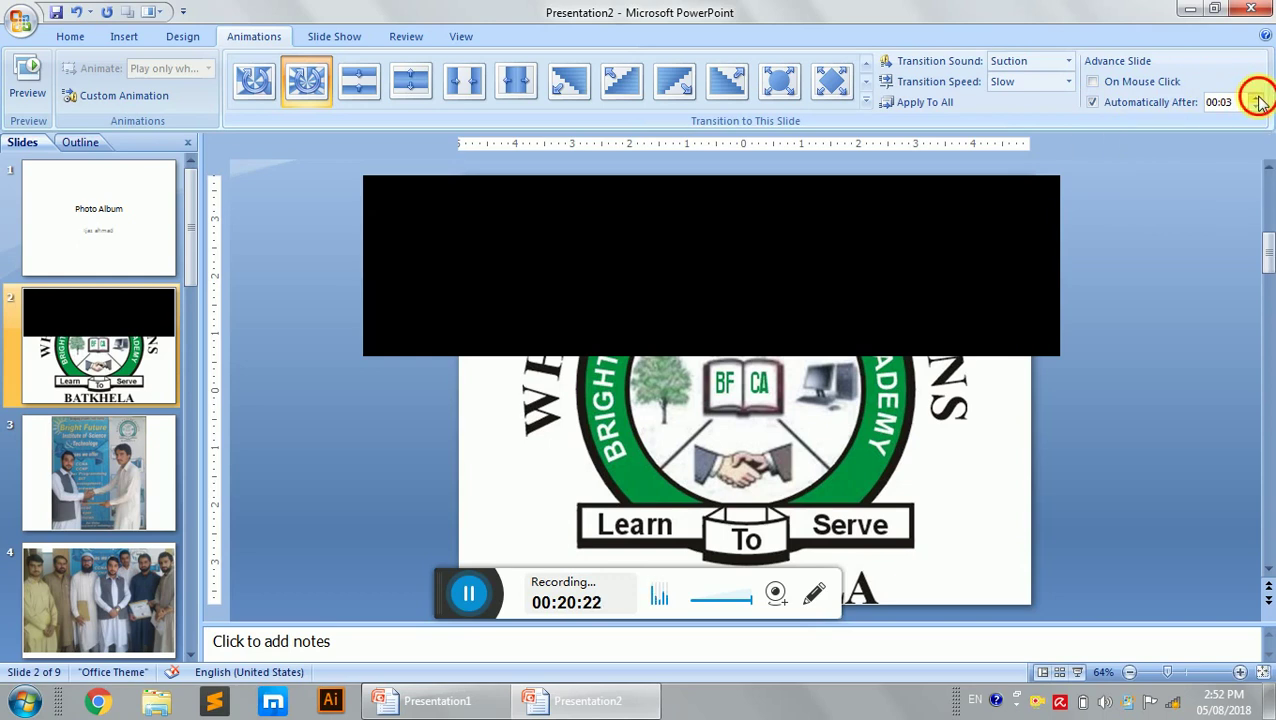
# Make slides 3 and 4 advance automatically after 00:03 instead of on click
pyautogui.click(70, 510)
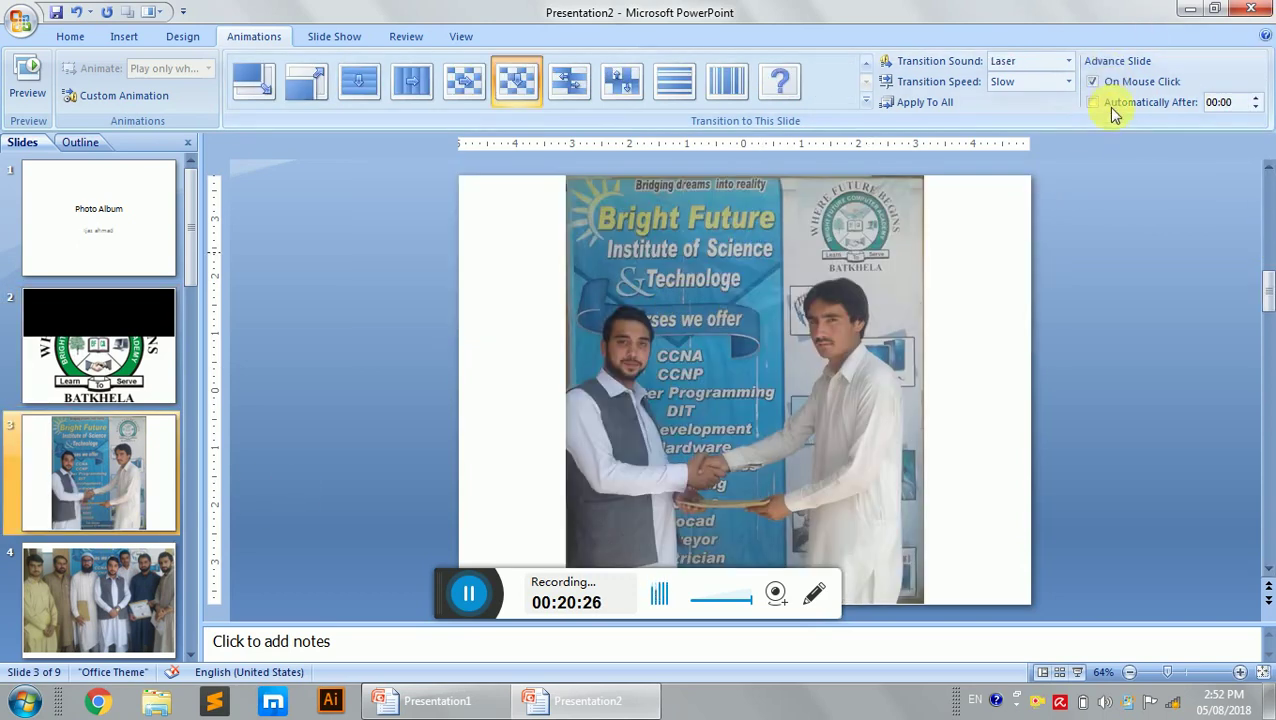
pyautogui.click(1092, 81)
pyautogui.click(1093, 102)
pyautogui.click(1256, 98)
pyautogui.click(1256, 98)
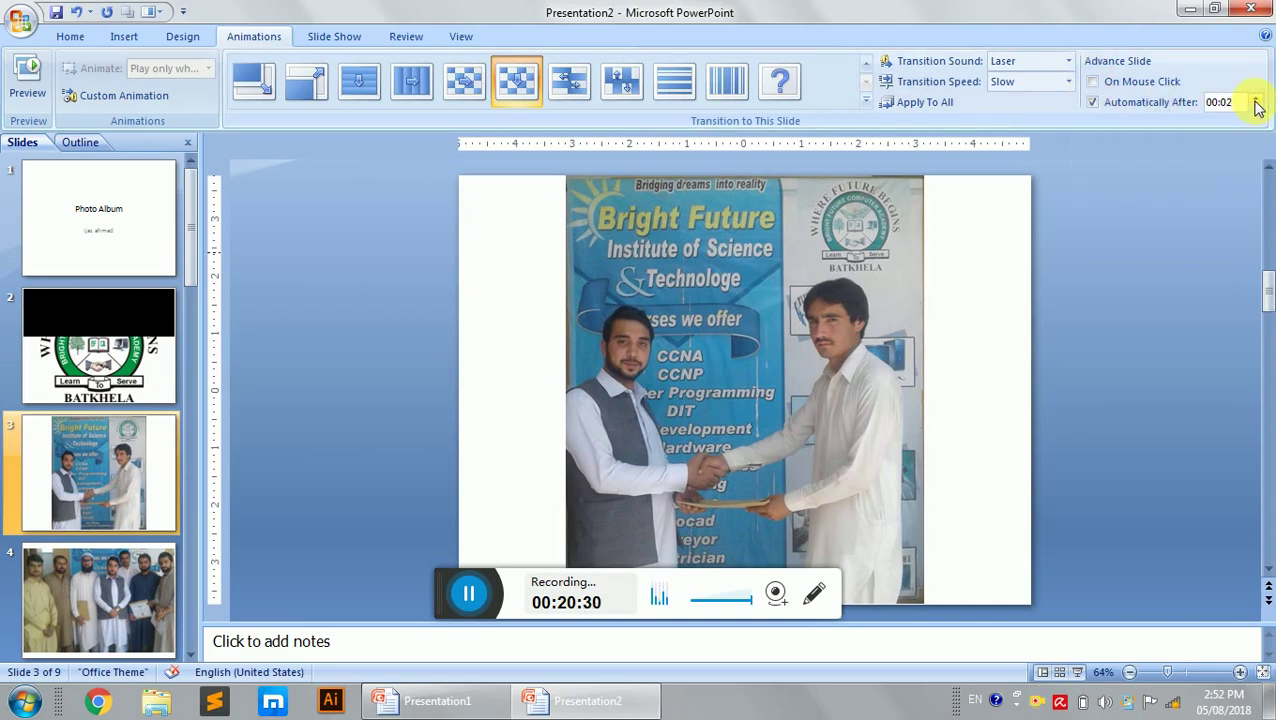
pyautogui.click(1256, 99)
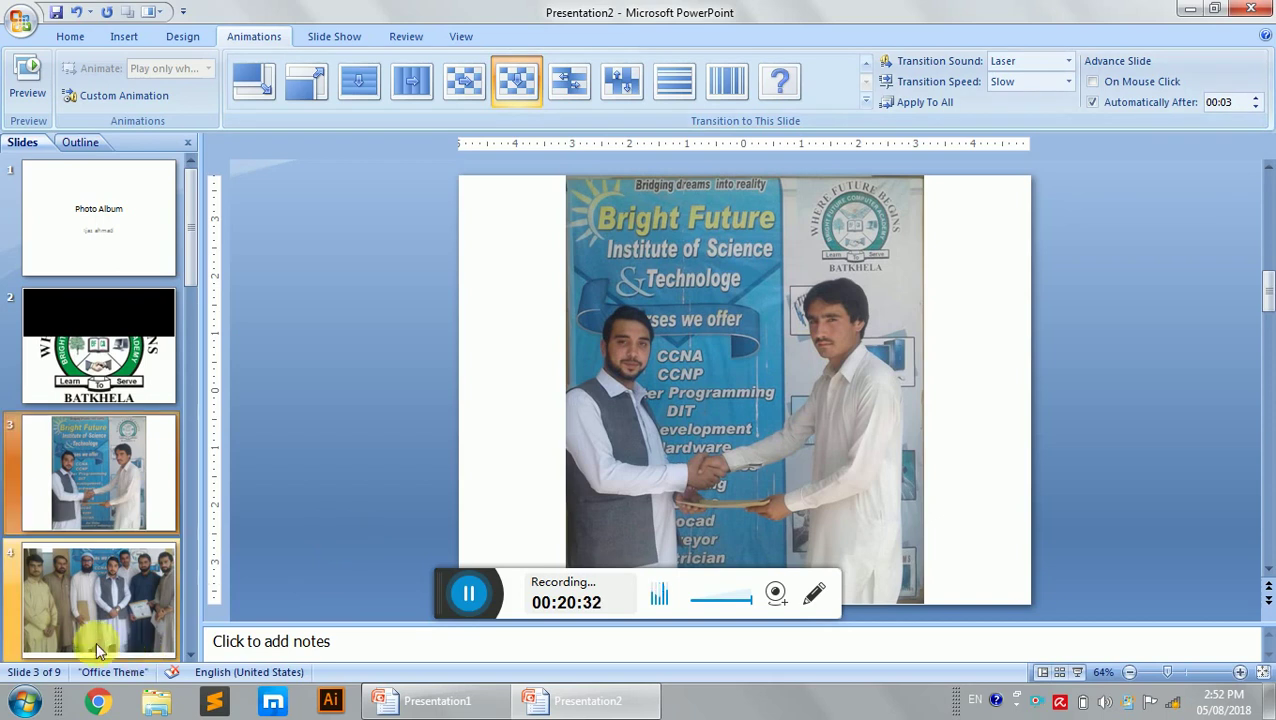
pyautogui.click(99, 603)
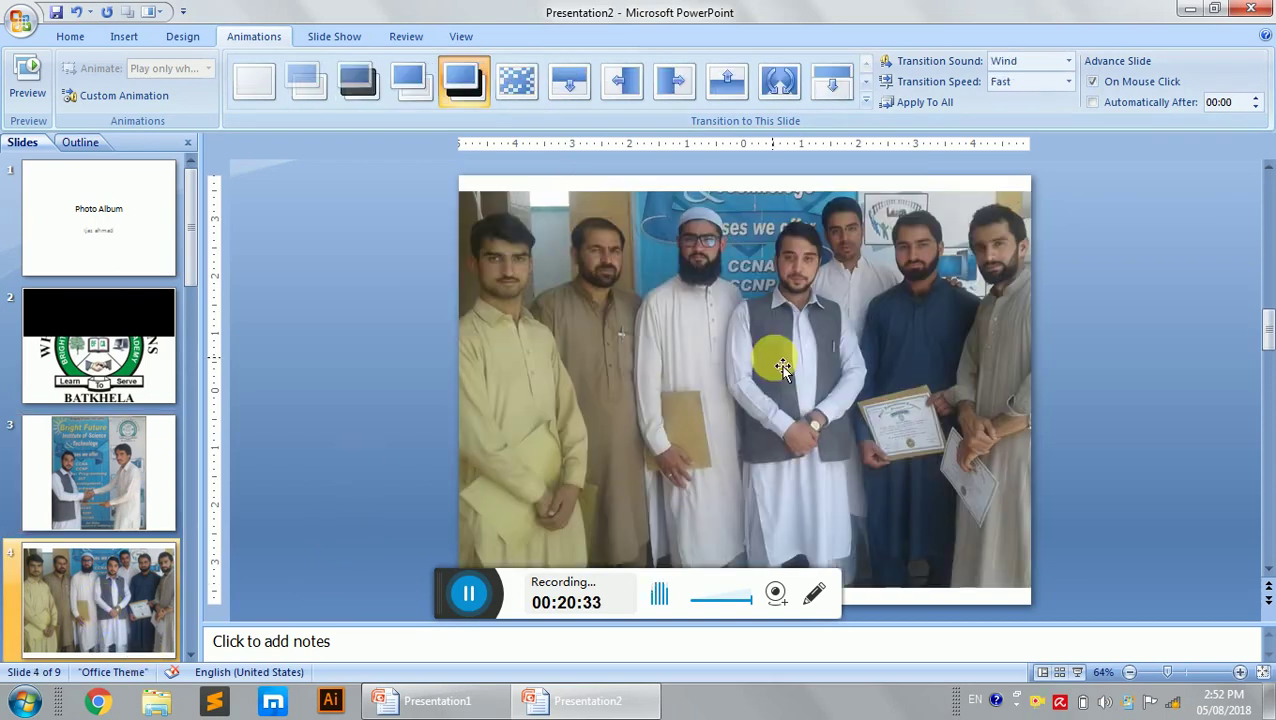
pyautogui.click(1100, 82)
pyautogui.click(1095, 102)
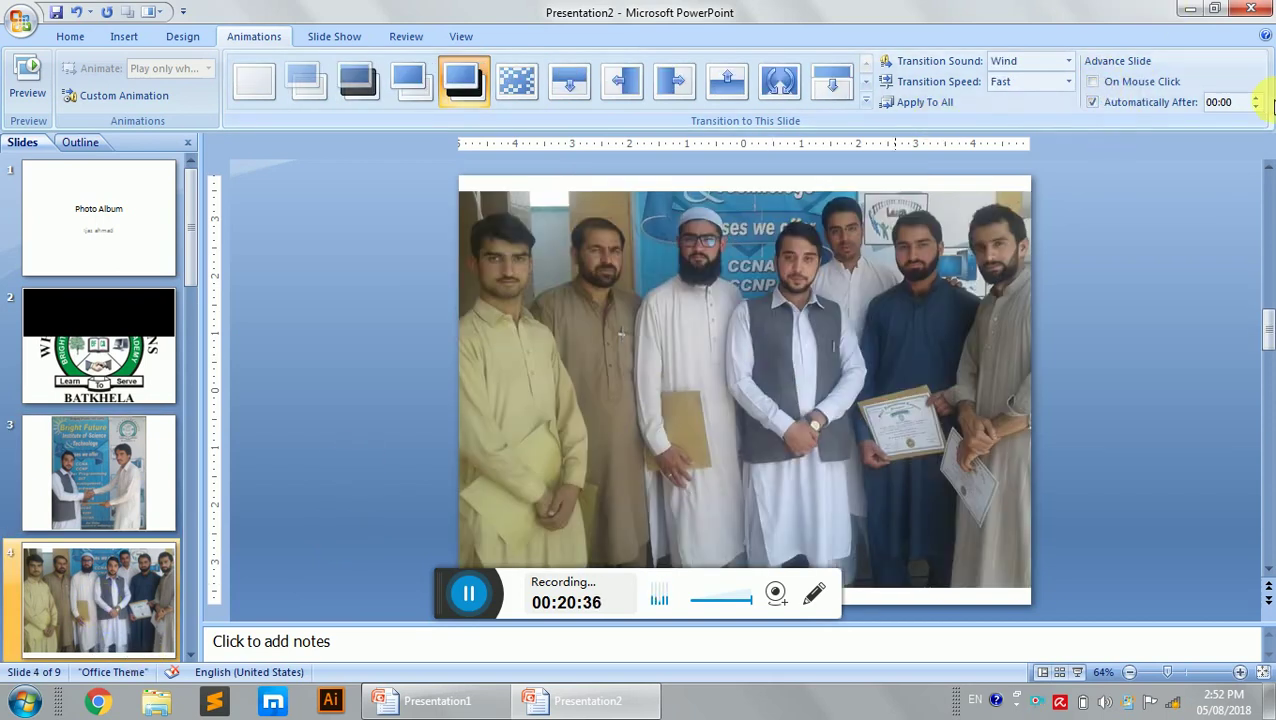
pyautogui.click(1256, 98)
pyautogui.click(1256, 98)
pyautogui.click(1256, 98)
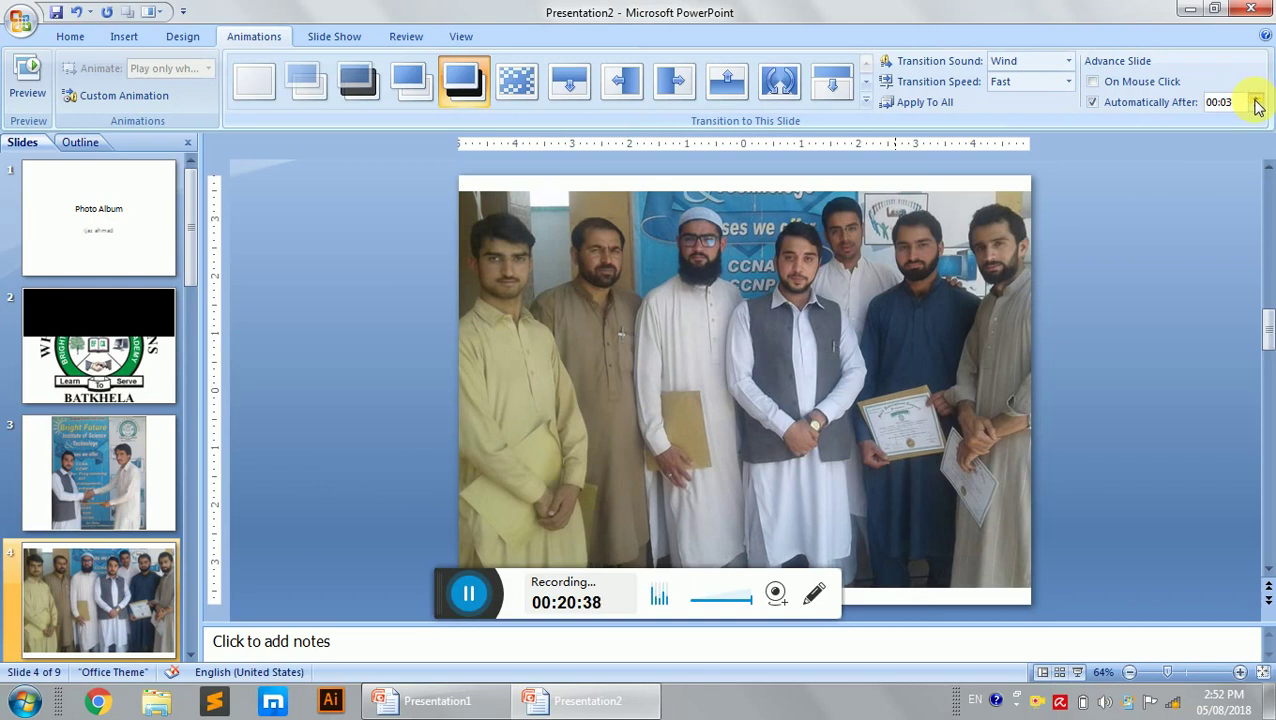
pyautogui.moveTo(99, 400)
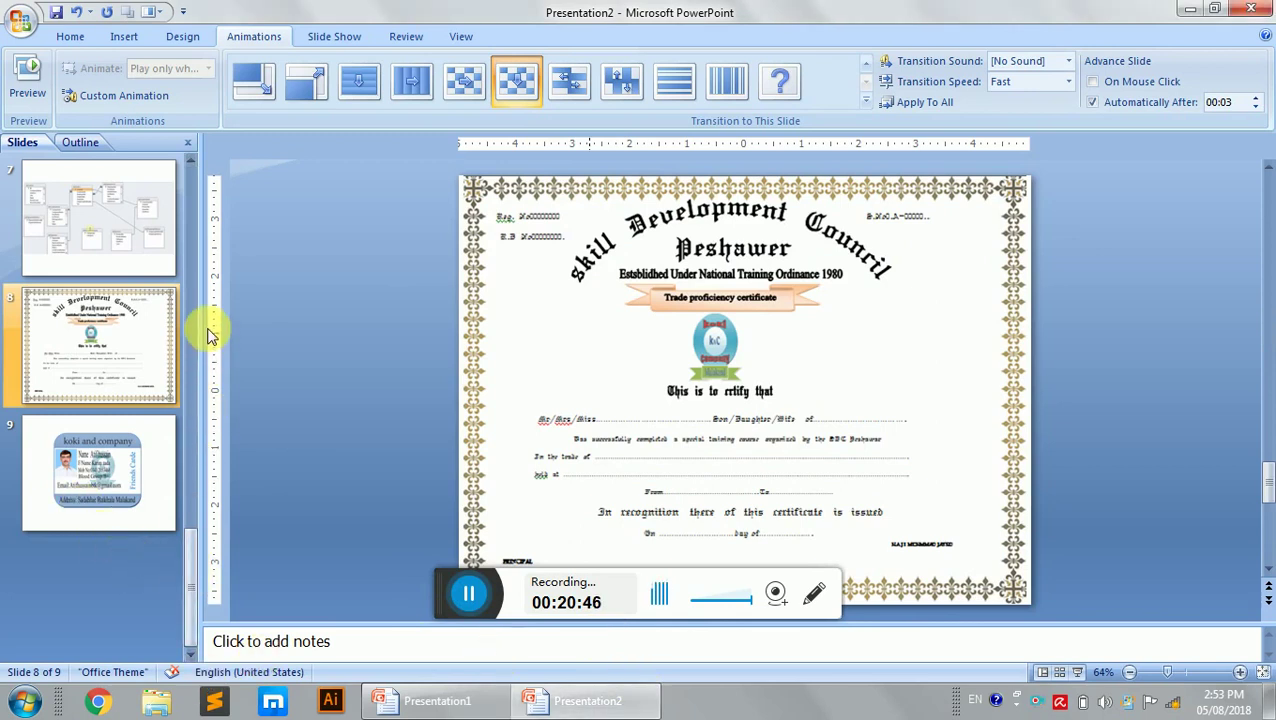
# Start the slide show From Beginning via the Slide Show ribbon
pyautogui.click(326, 43)
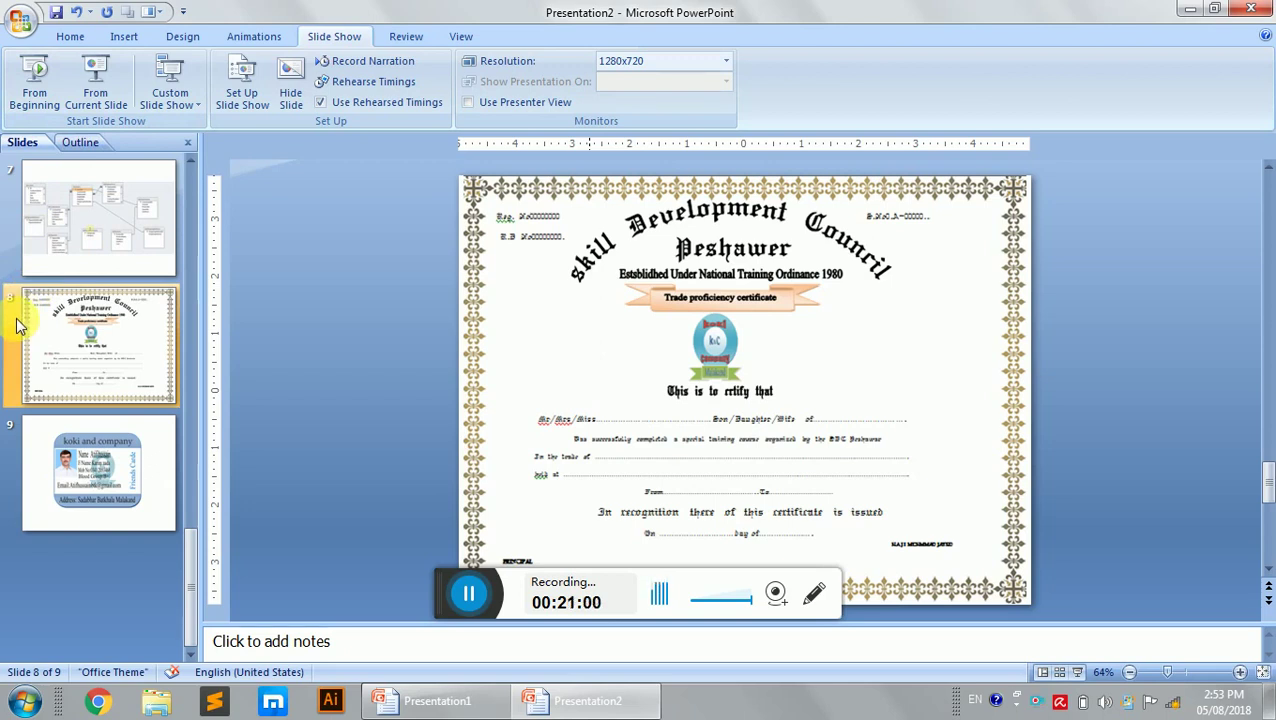
pyautogui.click(47, 85)
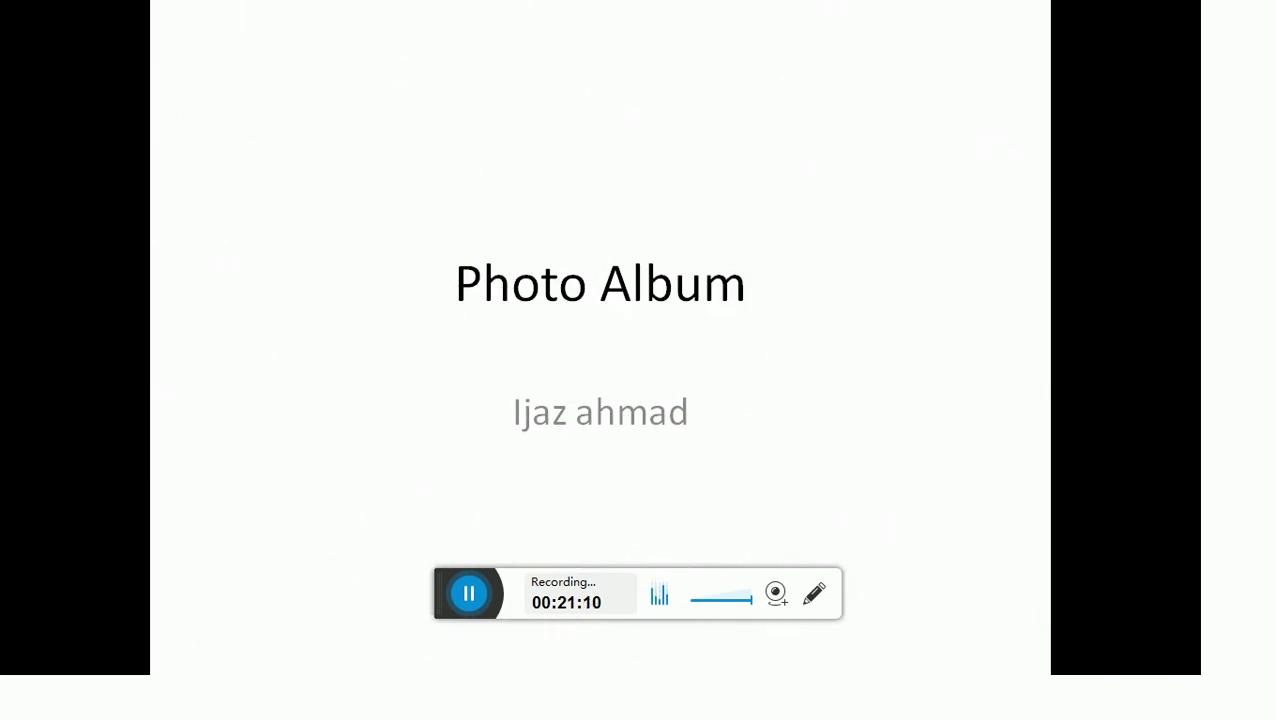
# Play the show through the logo, handshake and ID card slides, then exit to editing
pyautogui.press('Right')
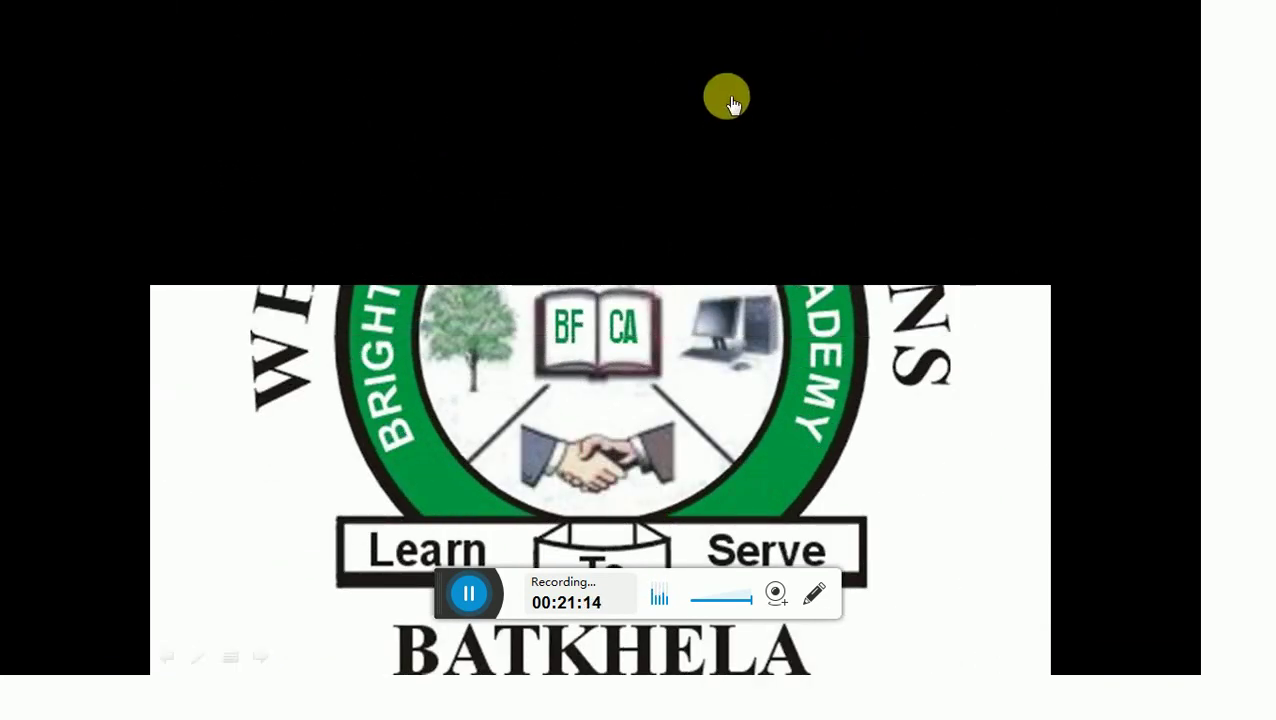
pyautogui.click(728, 97)
pyautogui.click(733, 104)
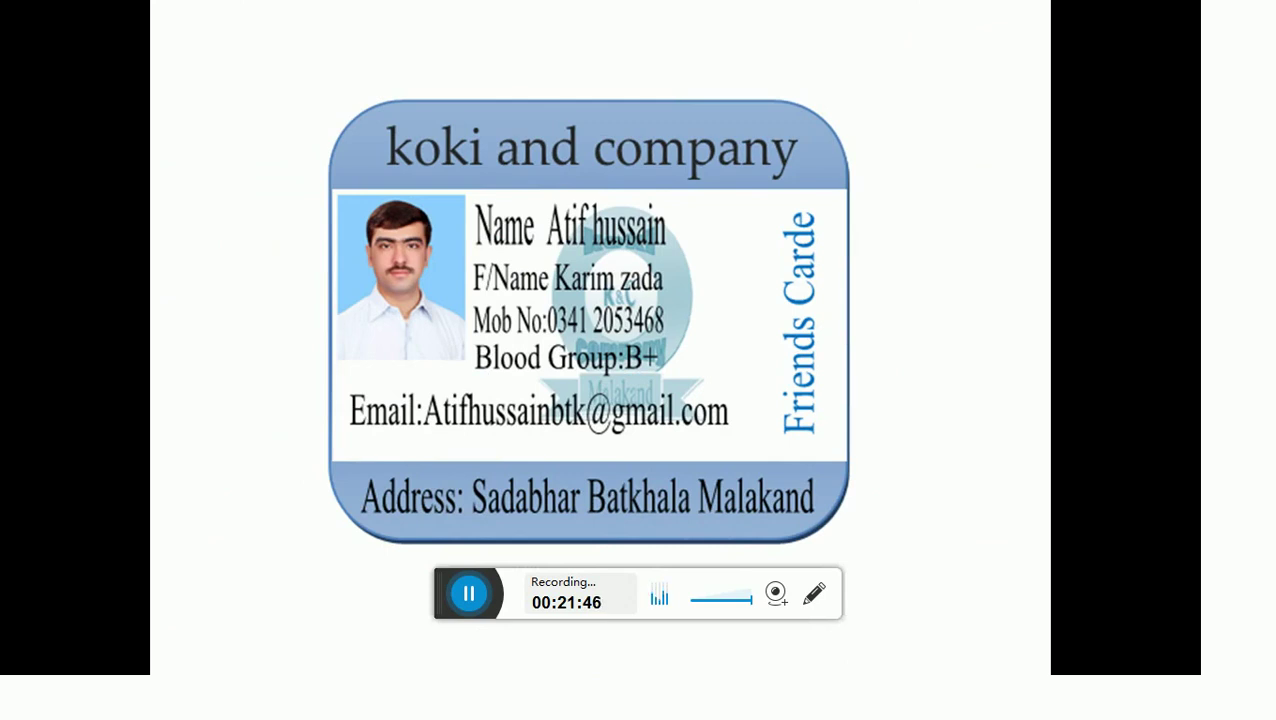
pyautogui.click(638, 360)
pyautogui.click(638, 360)
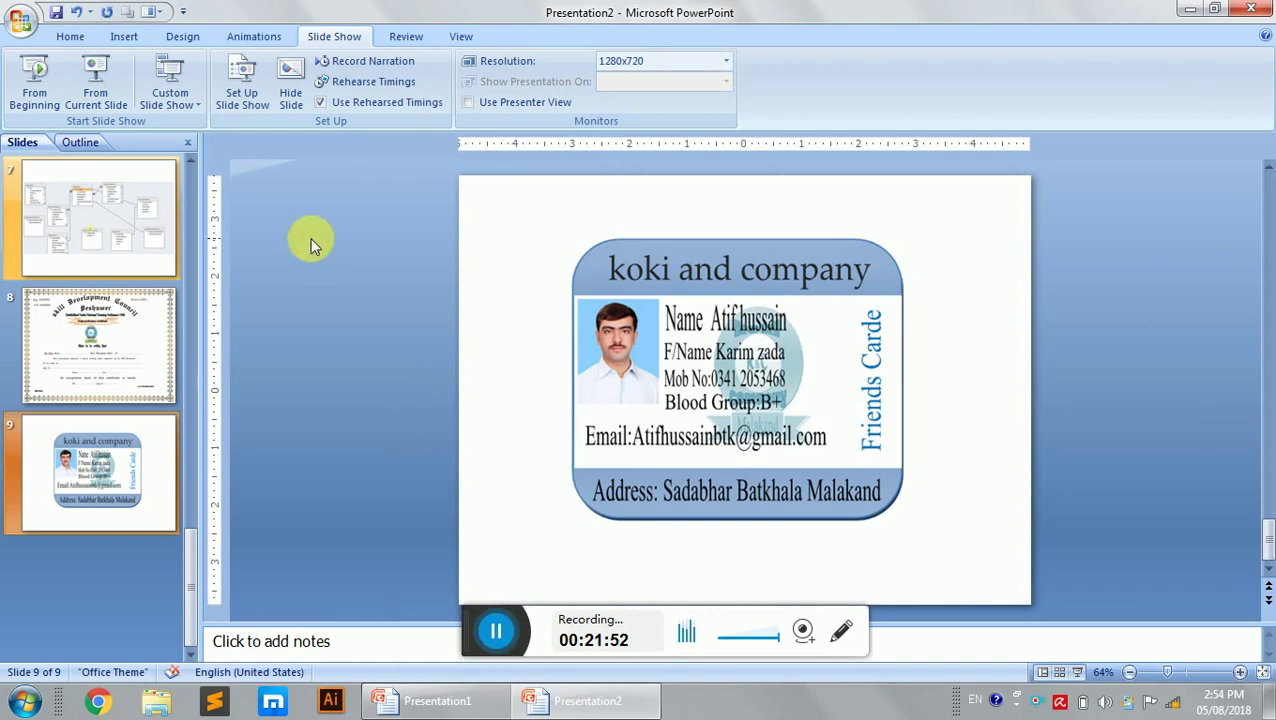
# Display slide 3, the handshake photo at the Bright Future institute, in the editor
pyautogui.click(187, 247)
pyautogui.click(117, 235)
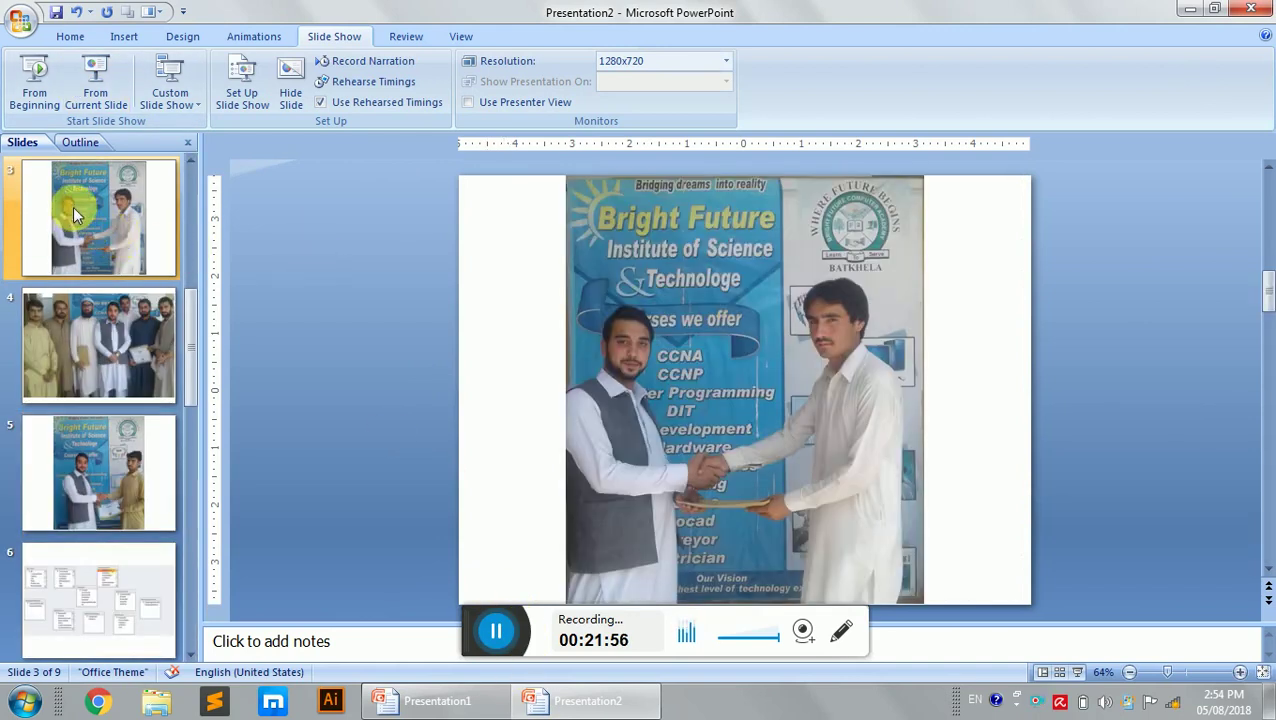